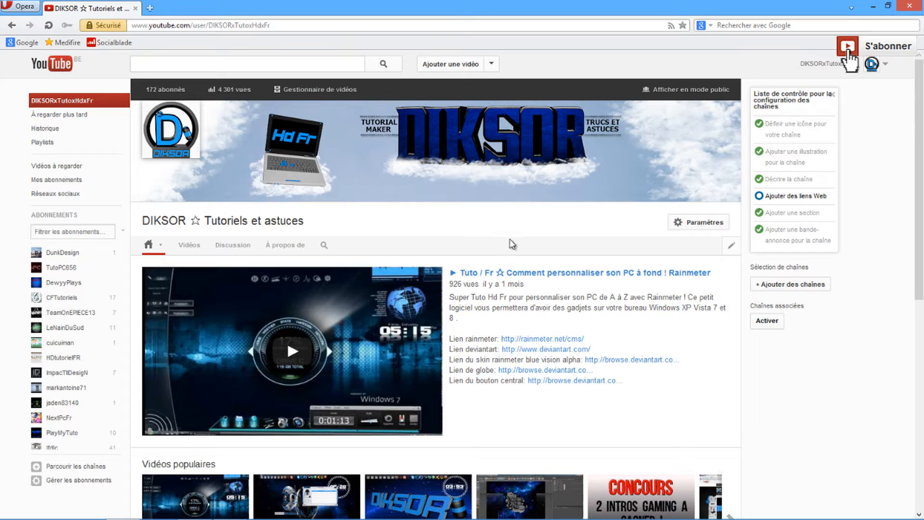
Step: Switch from the browser to CINEMA 4D and set the render output size to 1920 x 1080 pixels
{"action": "left_click", "coordinate": [873, 6]}
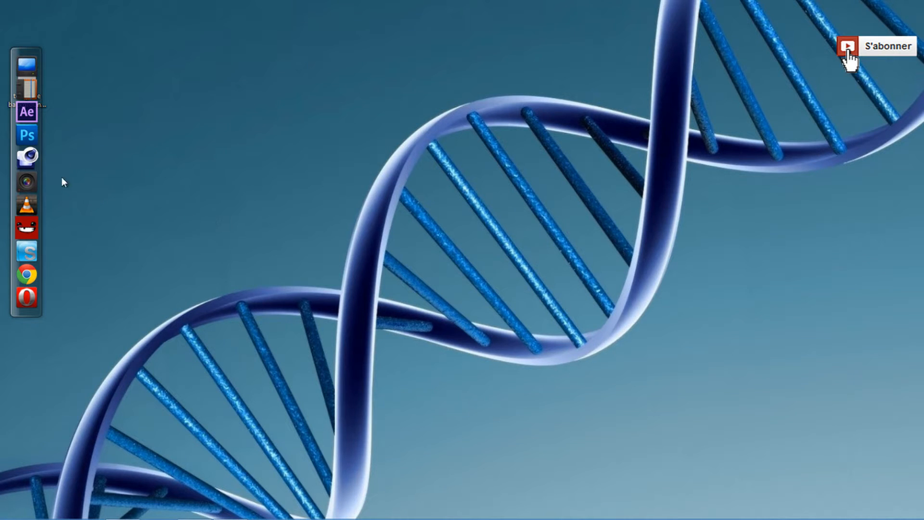
{"action": "left_click", "coordinate": [28, 156]}
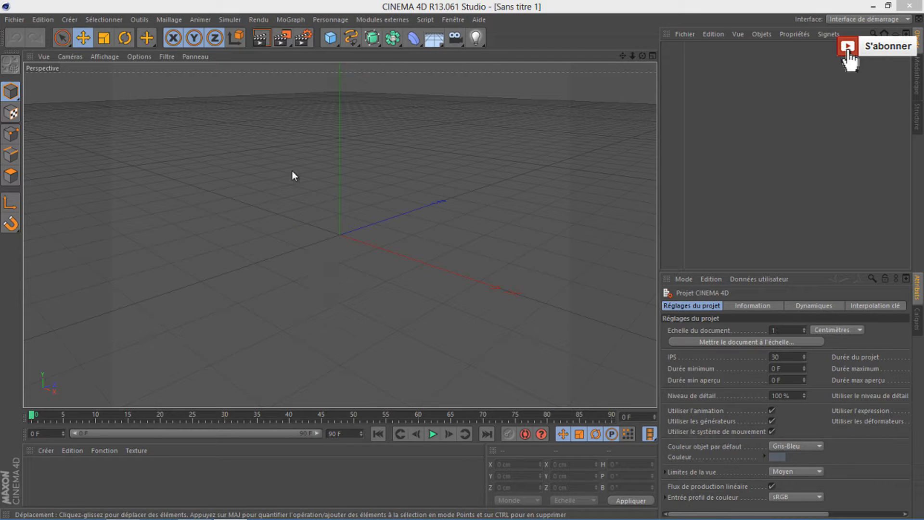
{"action": "left_click", "coordinate": [304, 37]}
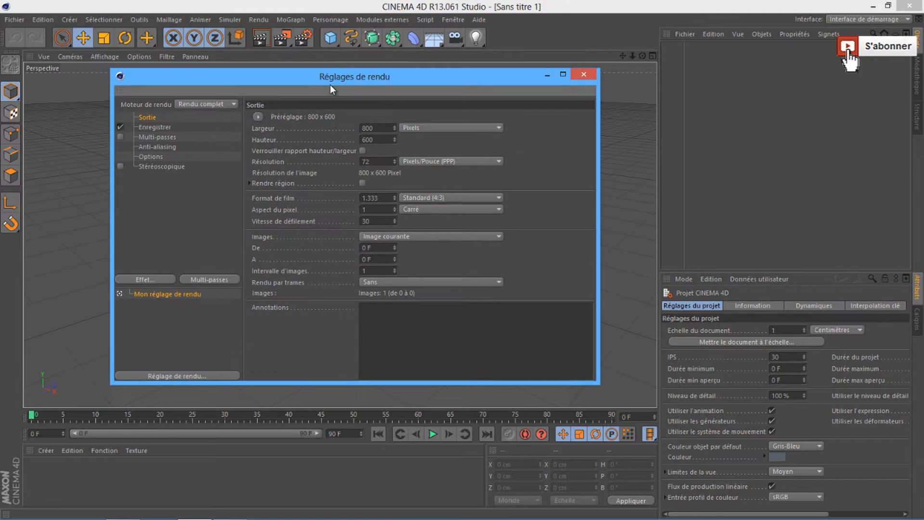
{"action": "left_click_drag", "start_coordinate": [378, 126], "coordinate": [334, 126]}
{"action": "type", "text": "1920"}
{"action": "left_click_drag", "start_coordinate": [385, 139], "coordinate": [350, 137]}
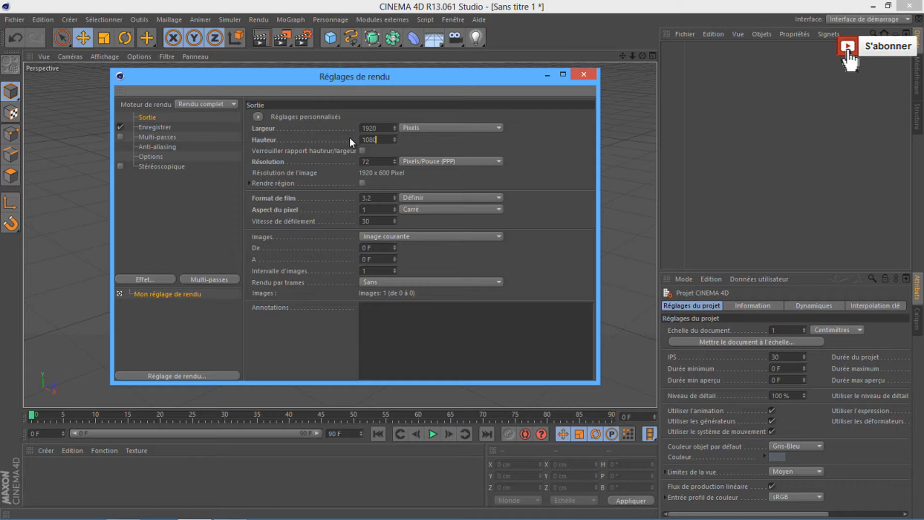
Step: Set the render's save path to the desktop (Bureau) with the file name "pseudo background"
{"action": "left_click", "coordinate": [151, 127]}
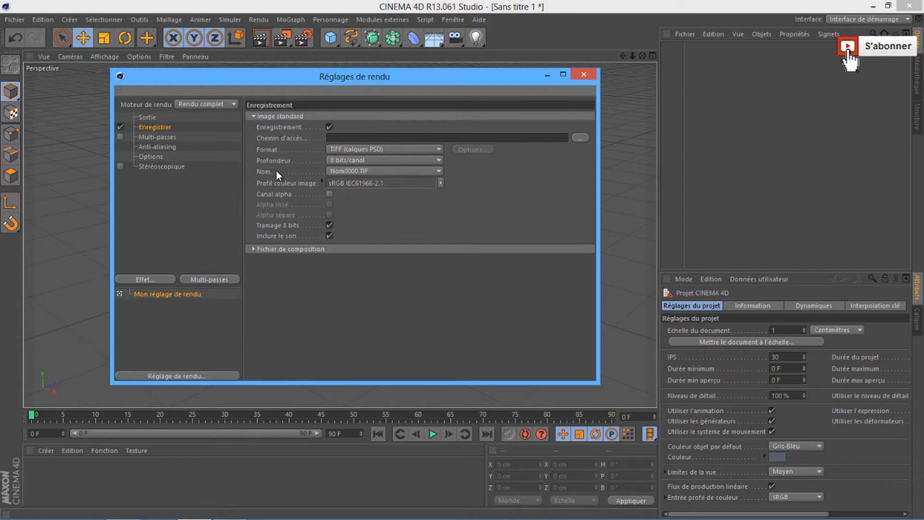
{"action": "left_click", "coordinate": [581, 138]}
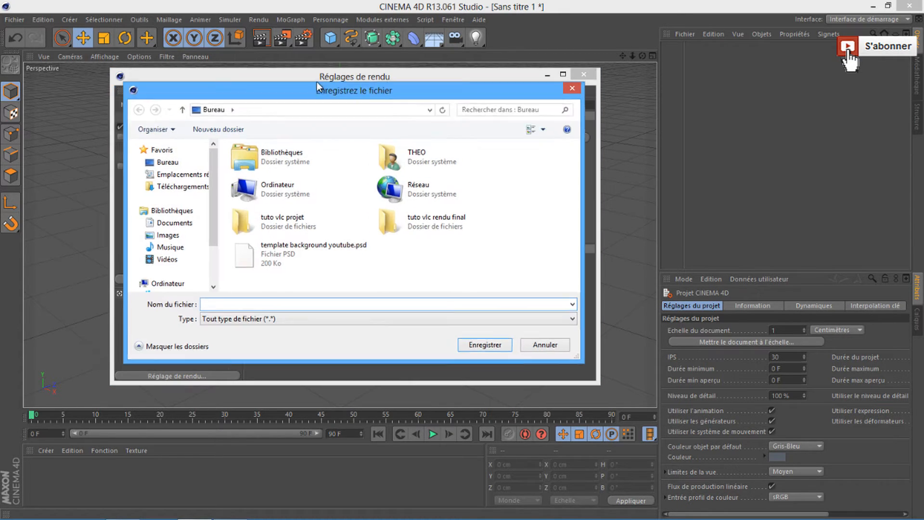
{"action": "left_click", "coordinate": [192, 152]}
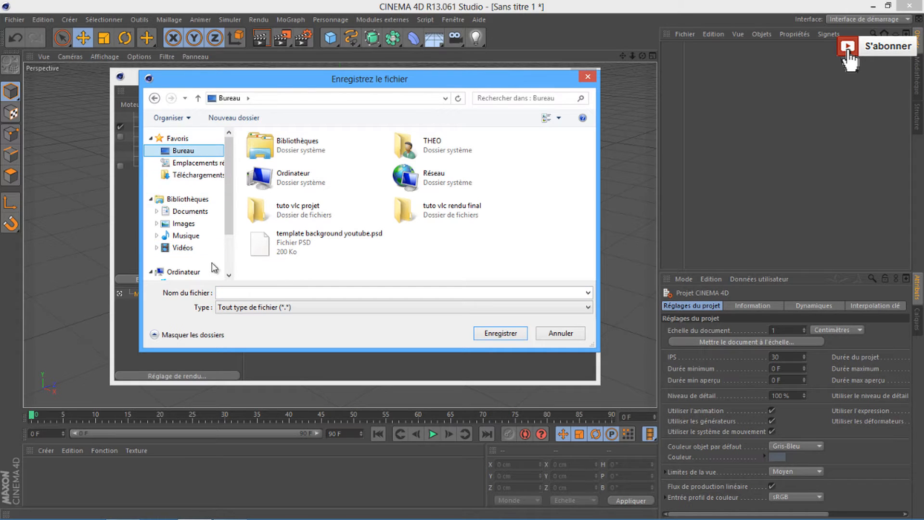
{"action": "left_click", "coordinate": [234, 293]}
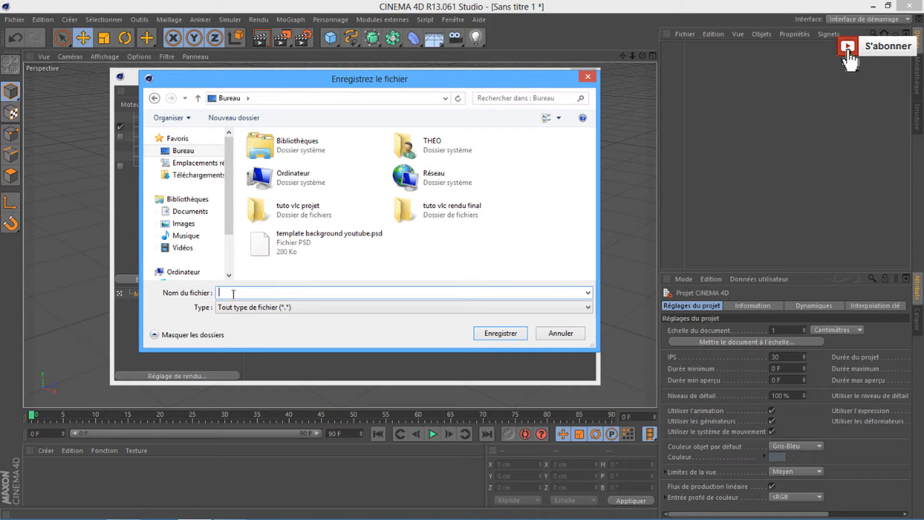
{"action": "type", "text": "pseudo background"}
{"action": "left_click", "coordinate": [501, 334]}
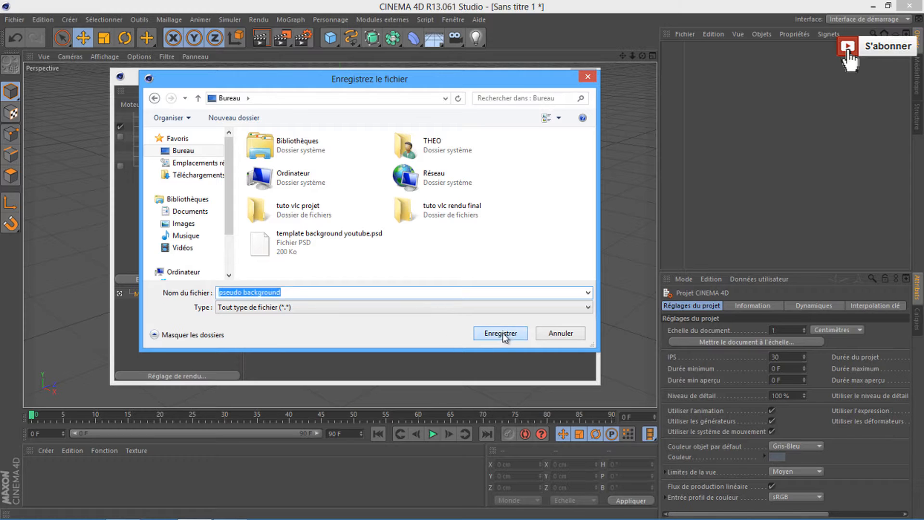
Step: Set the saved image format to PNG and enable its alpha channel
{"action": "left_click", "coordinate": [398, 150]}
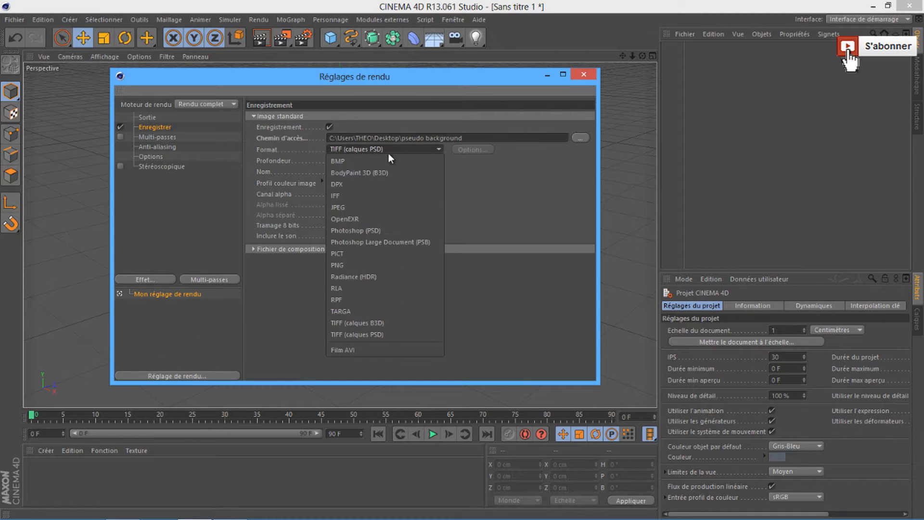
{"action": "left_click", "coordinate": [337, 265]}
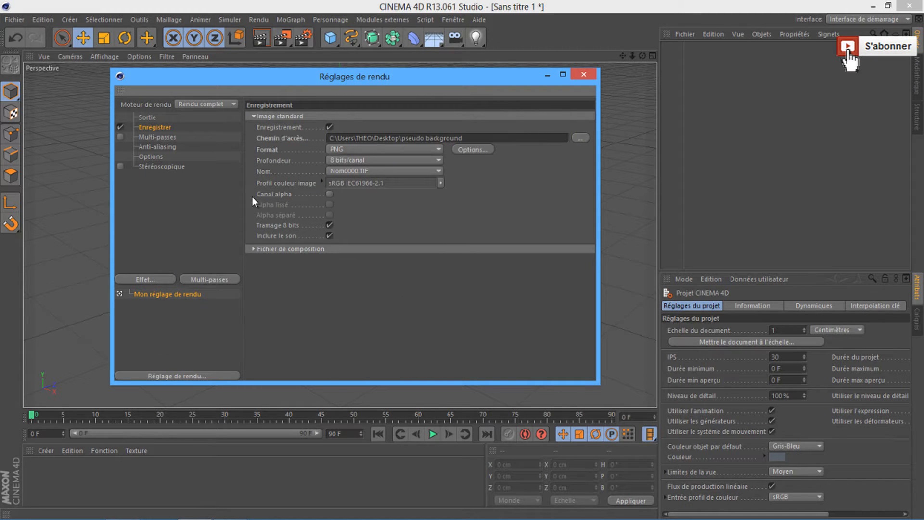
{"action": "left_click", "coordinate": [329, 194]}
Step: Set render anti-aliasing to "Au mieux" with a minimum level of 8x8 and a maximum level of 16x16
{"action": "left_click", "coordinate": [145, 136]}
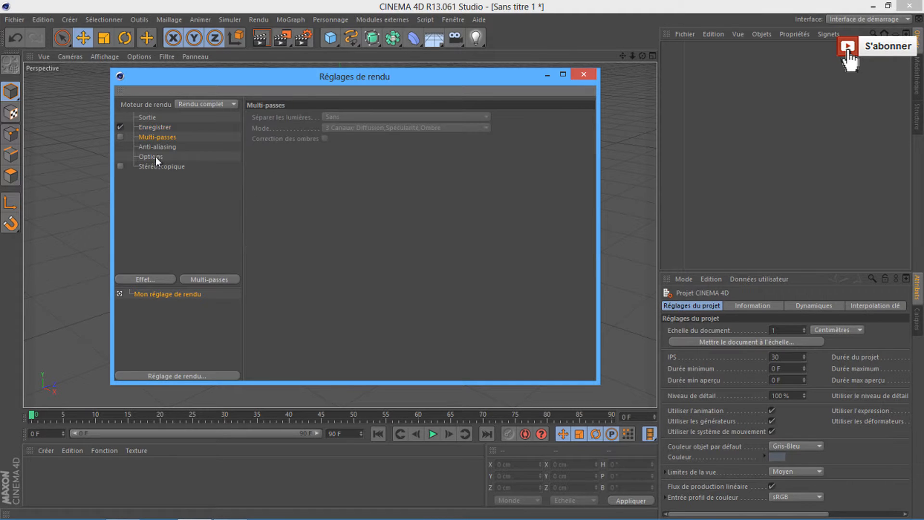
{"action": "left_click", "coordinate": [143, 146]}
{"action": "left_click", "coordinate": [369, 116]}
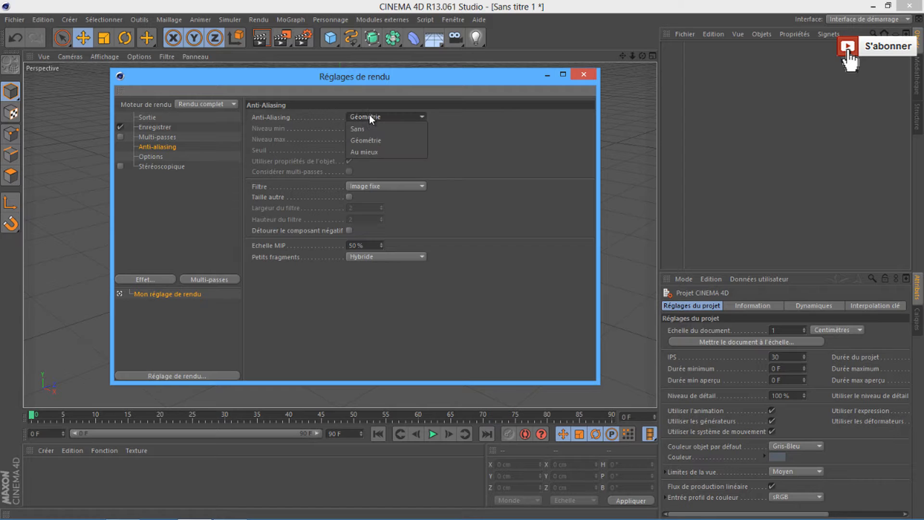
{"action": "left_click", "coordinate": [368, 152]}
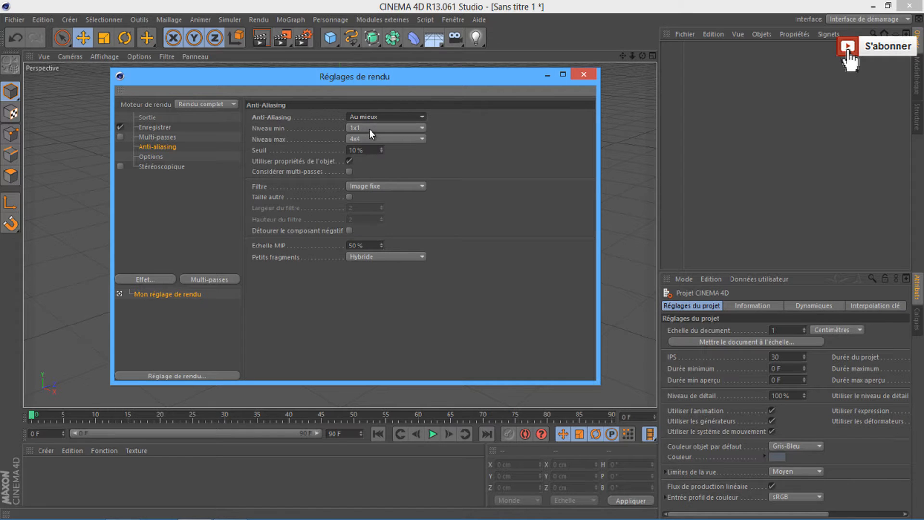
{"action": "left_click", "coordinate": [369, 128]}
{"action": "left_click", "coordinate": [369, 169]}
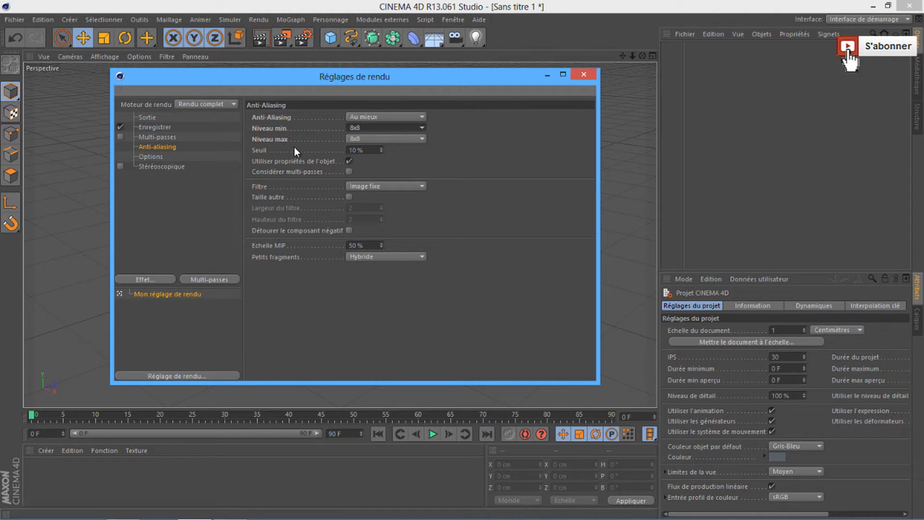
{"action": "left_click", "coordinate": [369, 138]}
{"action": "left_click", "coordinate": [372, 196]}
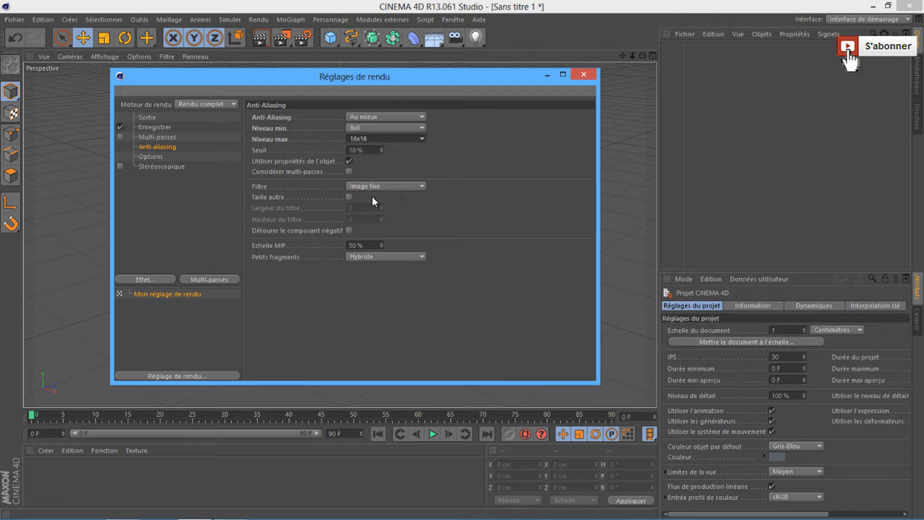
Step: Add the "Illumination globale" effect to the render settings and close them
{"action": "left_click", "coordinate": [146, 157]}
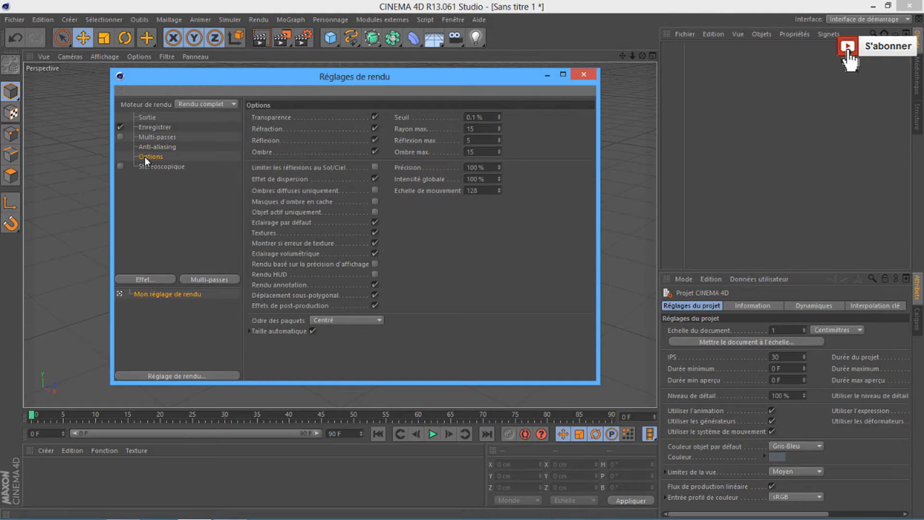
{"action": "left_click", "coordinate": [147, 279]}
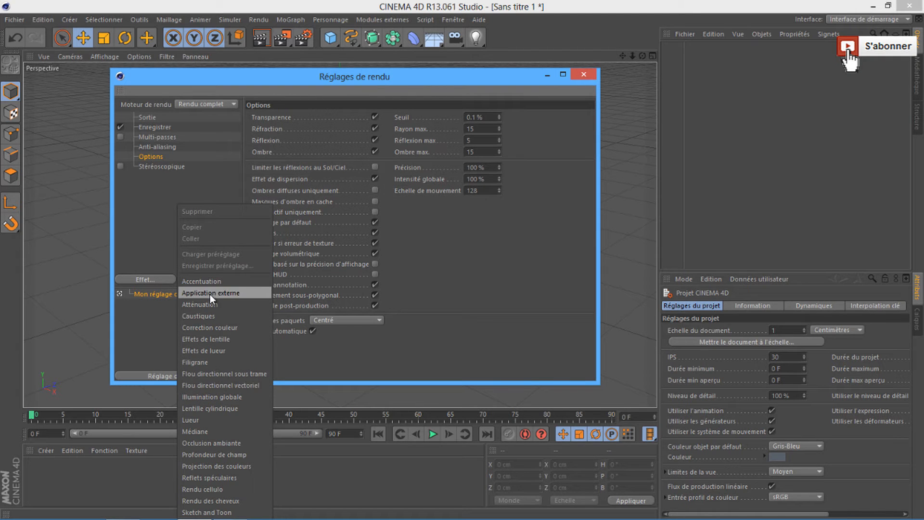
{"action": "left_click", "coordinate": [207, 398]}
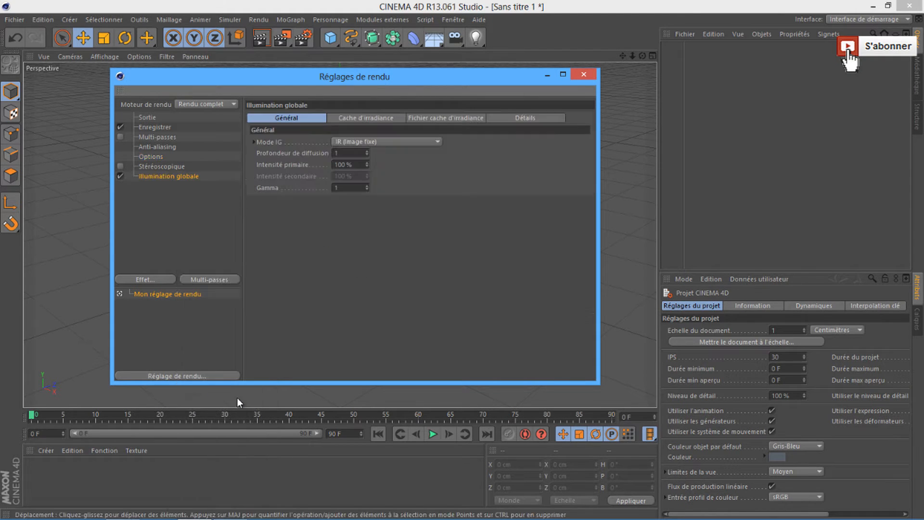
{"action": "left_click", "coordinate": [586, 75]}
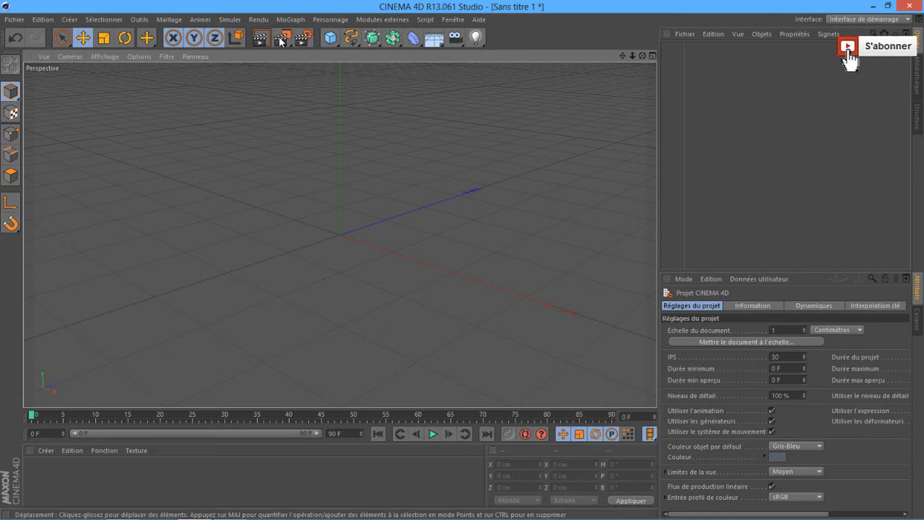
Step: Add a MoGraph "Mo Texte" object to the scene and change its text to "diksor"
{"action": "left_click", "coordinate": [289, 19]}
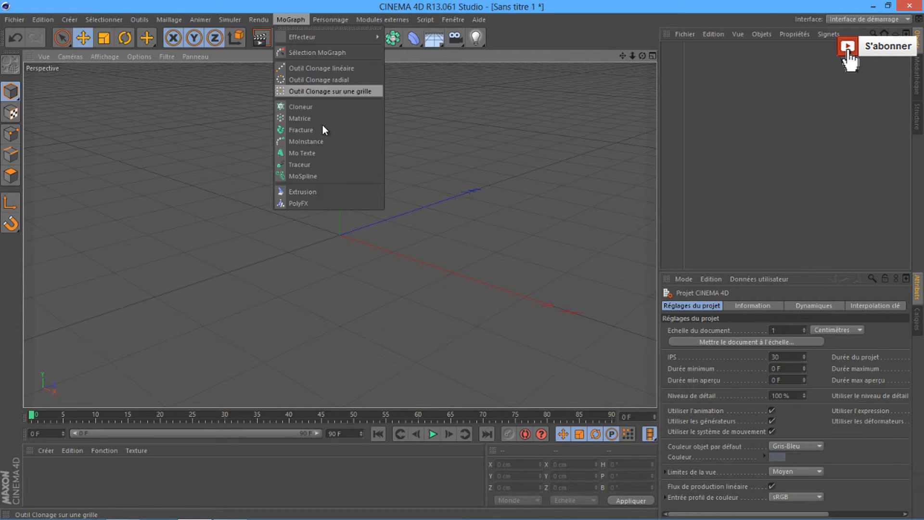
{"action": "left_click", "coordinate": [300, 153]}
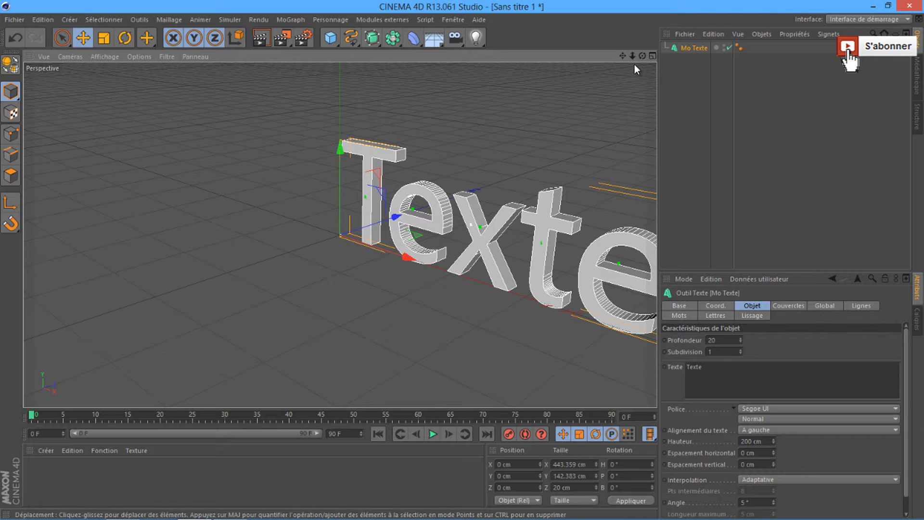
{"action": "left_click_drag", "start_coordinate": [642, 55], "coordinate": [461, 260]}
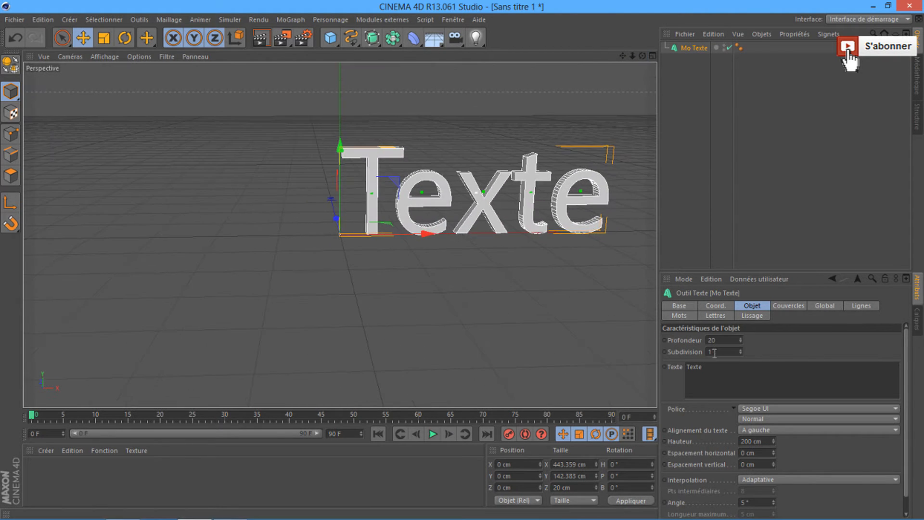
{"action": "left_click", "coordinate": [689, 371]}
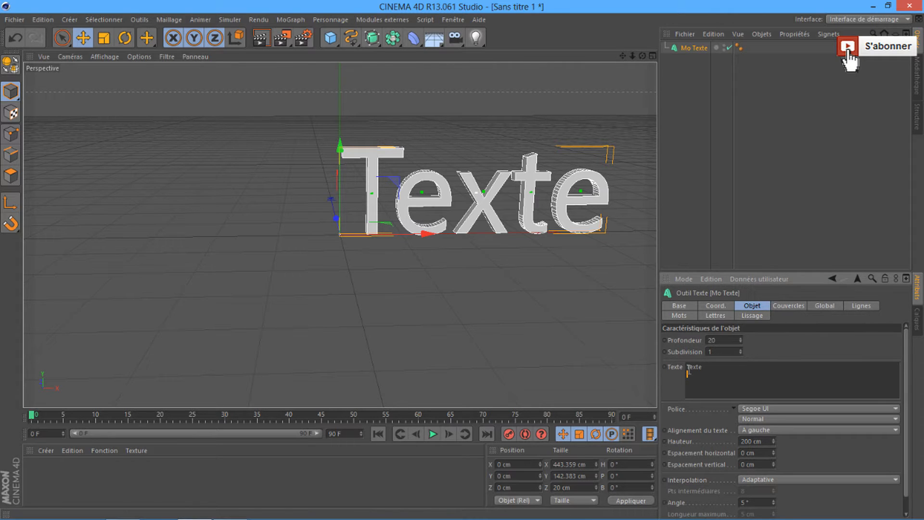
{"action": "double_click", "coordinate": [694, 367]}
{"action": "type", "text": "dikson"}
Step: Set the depth (Profondeur) of the text object to 60
{"action": "left_click", "coordinate": [710, 340]}
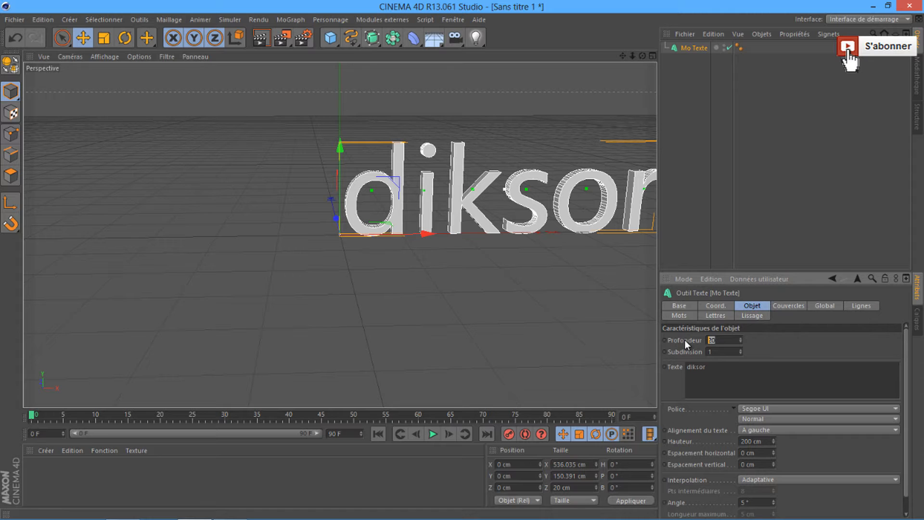
{"action": "type", "text": "60"}
{"action": "key", "text": "Return"}
Step: Change the text object's font to Ethnocentric Rg
{"action": "left_click", "coordinate": [768, 408]}
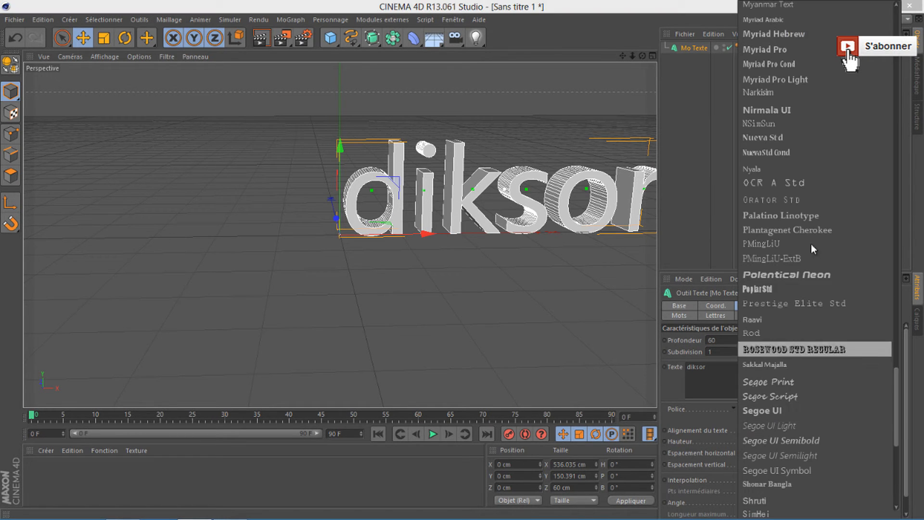
{"action": "scroll", "coordinate": [815, 183], "scroll_direction": "up", "scroll_amount": 10}
{"action": "scroll", "coordinate": [814, 183], "scroll_direction": "up", "scroll_amount": 20}
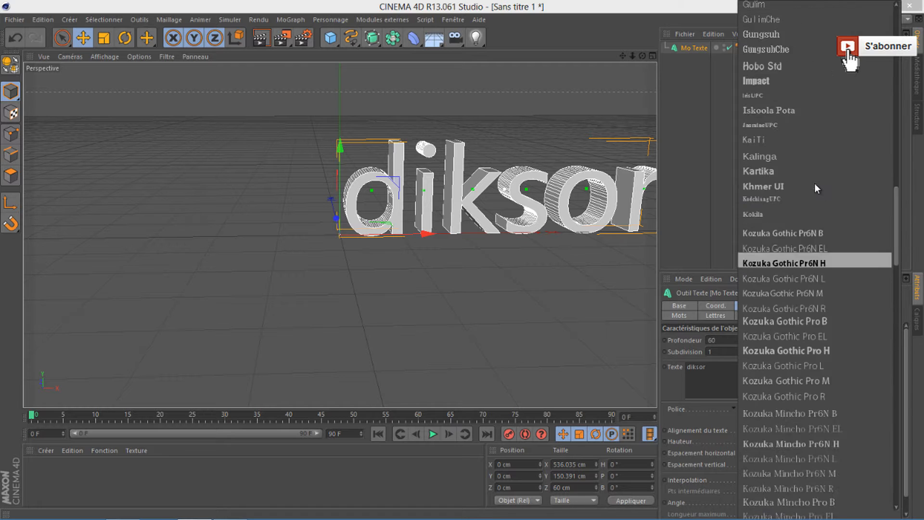
{"action": "scroll", "coordinate": [815, 183], "scroll_direction": "up", "scroll_amount": 15}
{"action": "scroll", "coordinate": [815, 182], "scroll_direction": "down", "scroll_amount": 8}
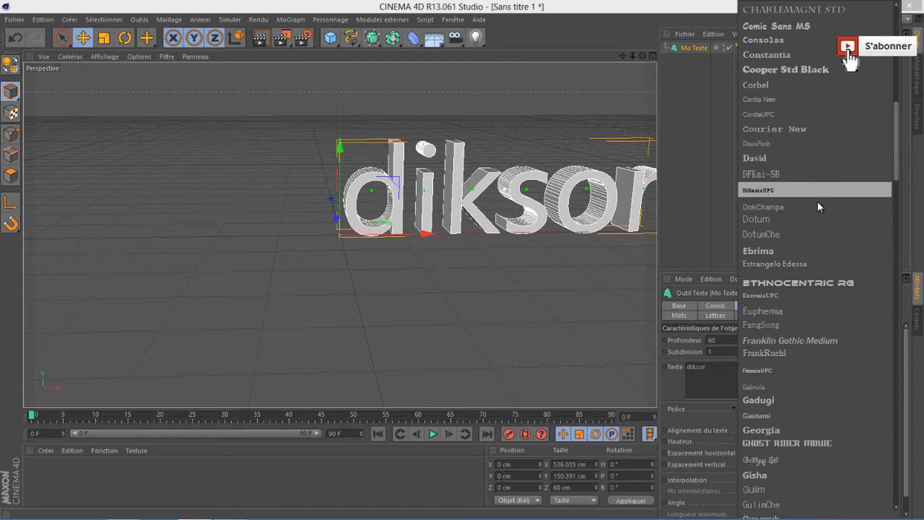
{"action": "left_click", "coordinate": [781, 281]}
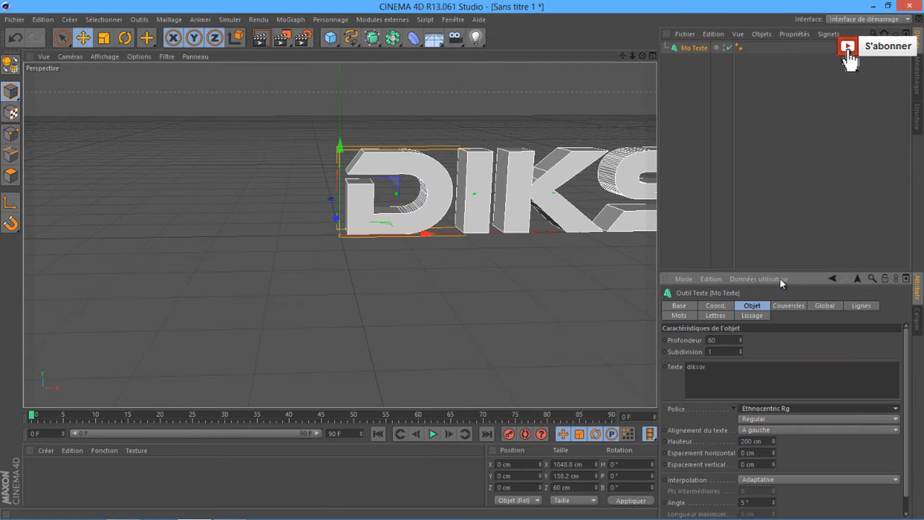
Step: Set both the start and end caps of the text to "Couvercle et biseau"
{"action": "left_click_drag", "start_coordinate": [453, 262], "coordinate": [460, 260]}
{"action": "left_click_drag", "start_coordinate": [642, 56], "coordinate": [462, 260]}
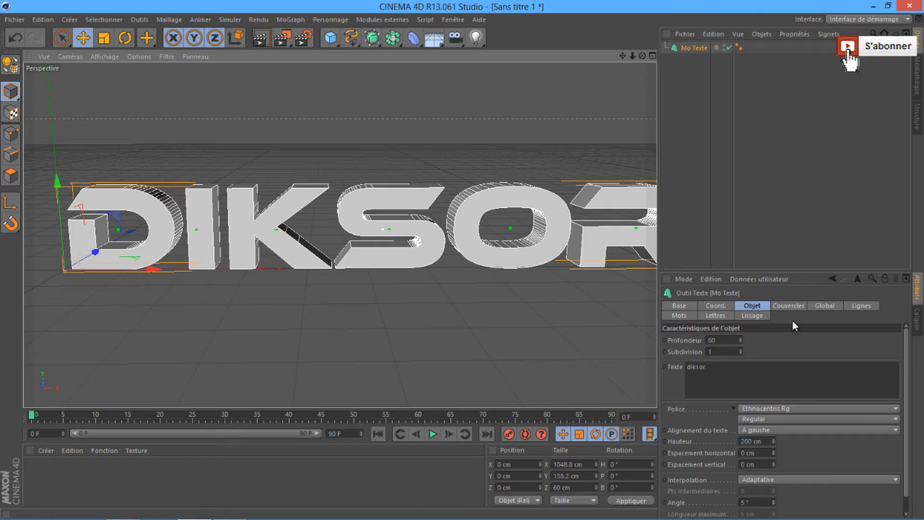
{"action": "left_click", "coordinate": [789, 305]}
{"action": "left_click", "coordinate": [785, 340]}
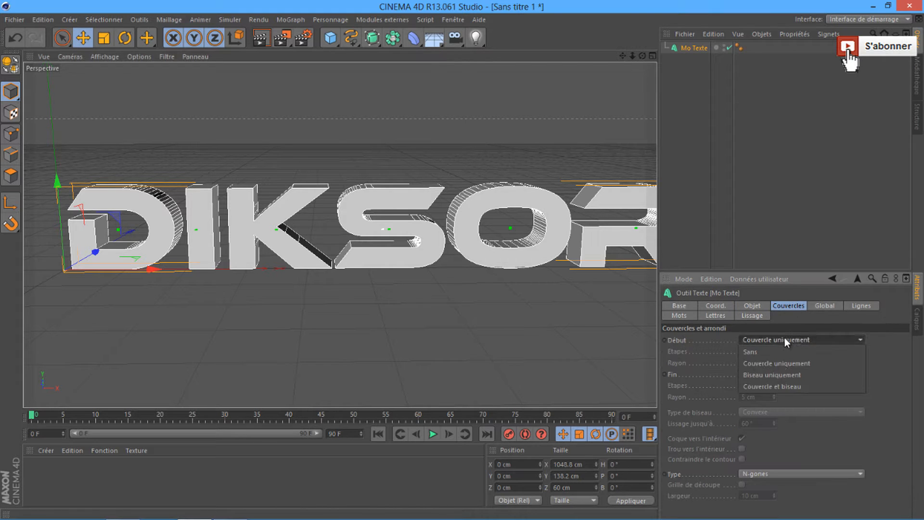
{"action": "left_click", "coordinate": [779, 386]}
{"action": "left_click", "coordinate": [785, 374]}
{"action": "left_click", "coordinate": [776, 419]}
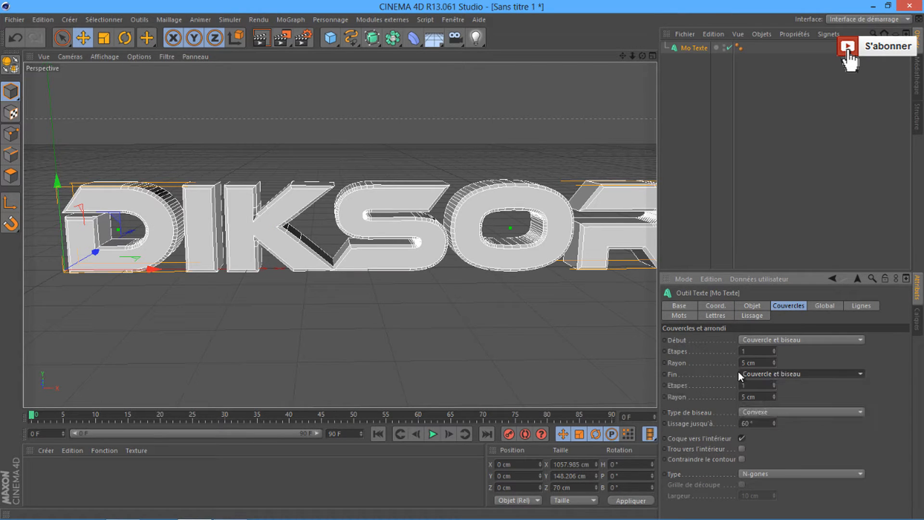
Step: Set the bevel radius of both the start and end caps of the text to 7 cm
{"action": "double_click", "coordinate": [745, 362]}
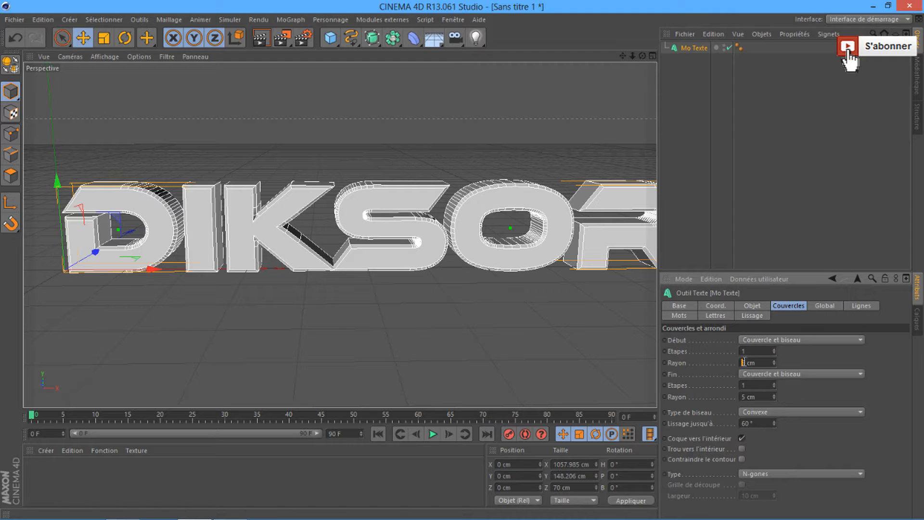
{"action": "double_click", "coordinate": [746, 363]}
{"action": "left_click", "coordinate": [746, 362]}
{"action": "key", "text": "BackSpace"}
{"action": "type", "text": "1"}
{"action": "type", "text": "7"}
{"action": "key", "text": "Return"}
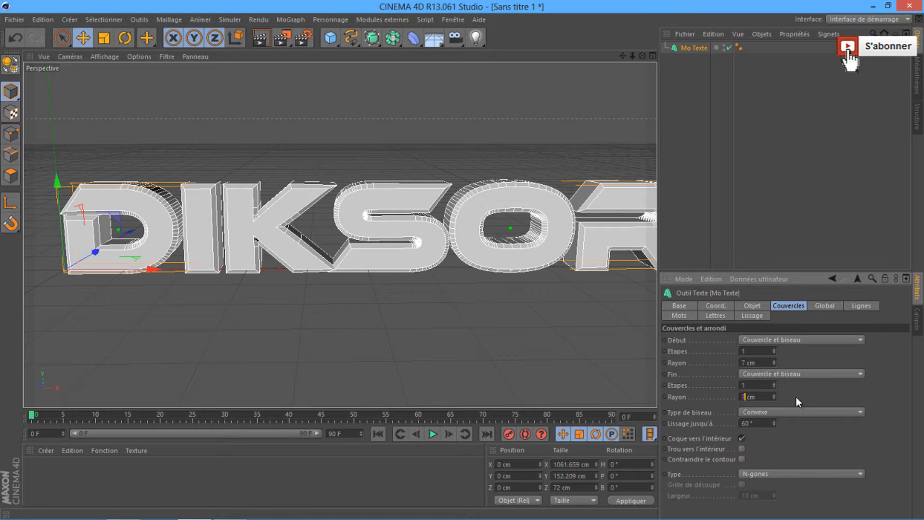
{"action": "key", "text": "Return"}
{"action": "left_click_drag", "start_coordinate": [622, 56], "coordinate": [463, 260]}
{"action": "scroll", "coordinate": [525, 125], "scroll_direction": "down", "scroll_amount": 2}
{"action": "left_click_drag", "start_coordinate": [623, 55], "coordinate": [467, 260]}
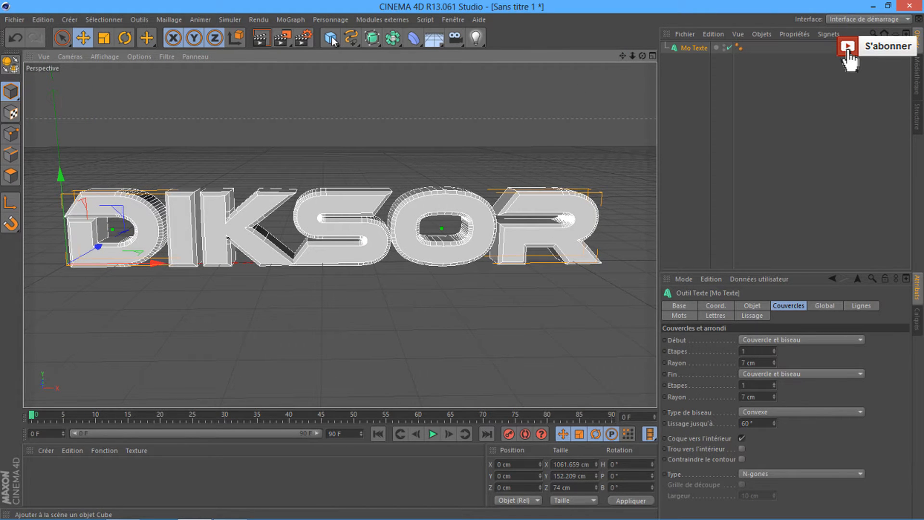
Step: Add a plane under the text, centre it beneath the letters and enlarge it to about 1580 by 840 cm
{"action": "left_click_drag", "start_coordinate": [339, 45], "coordinate": [462, 73]}
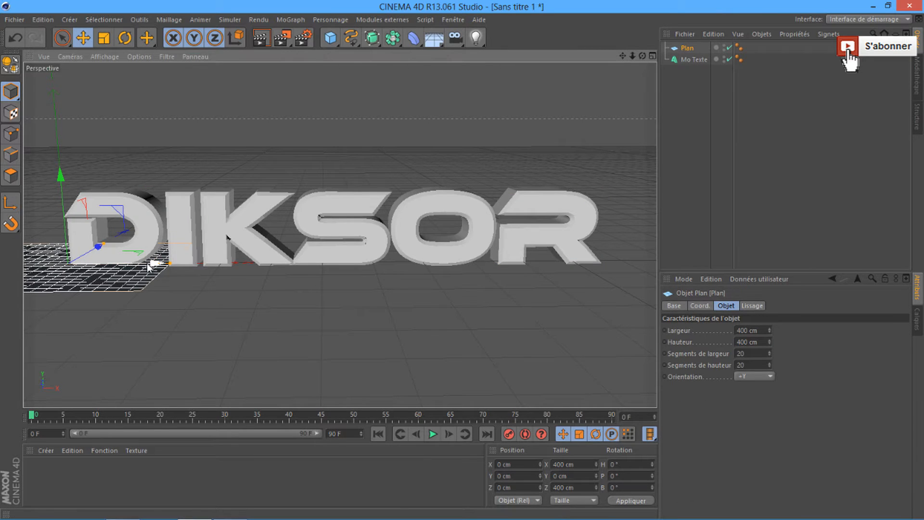
{"action": "left_click_drag", "start_coordinate": [153, 264], "coordinate": [595, 265]}
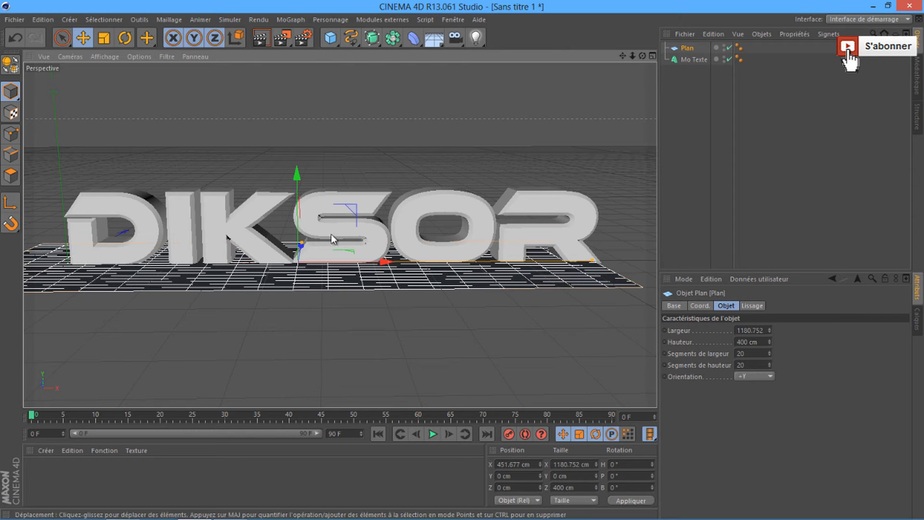
{"action": "left_click_drag", "start_coordinate": [302, 246], "coordinate": [470, 291]}
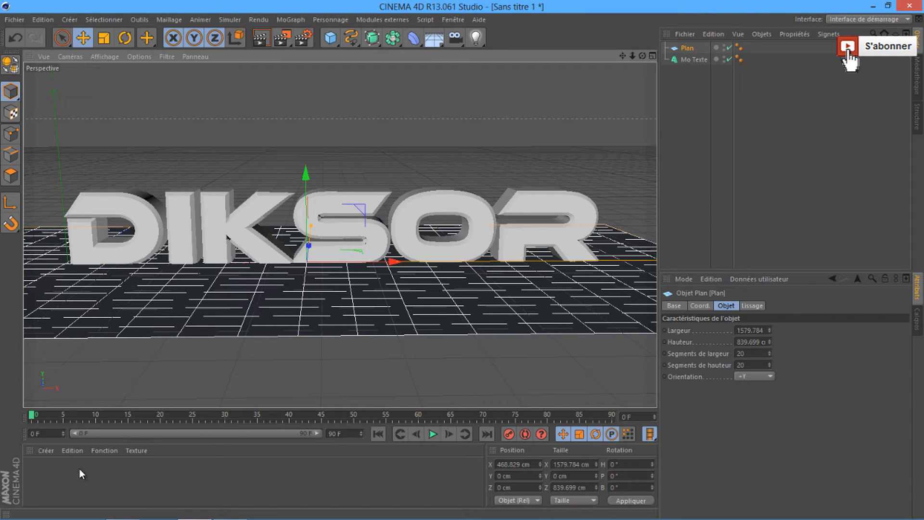
Step: Create a new material and set its colour to white (255, 255, 255)
{"action": "double_click", "coordinate": [57, 470]}
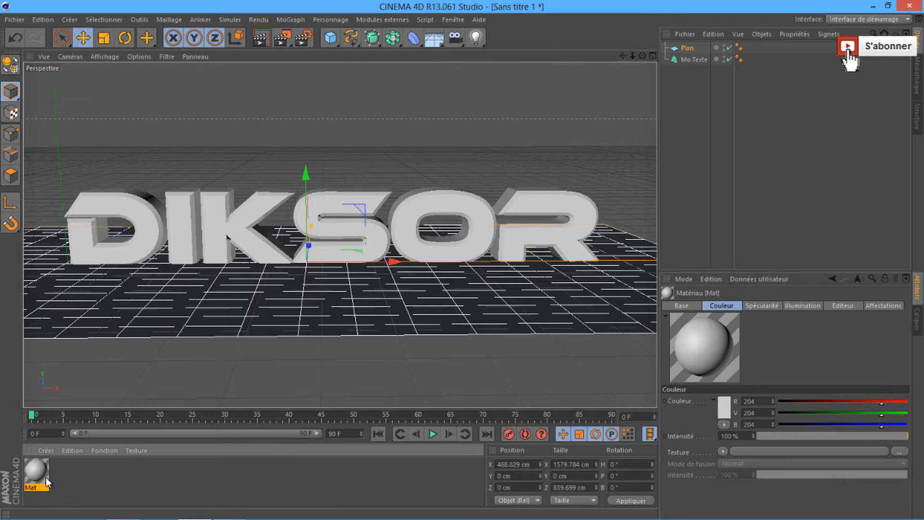
{"action": "double_click", "coordinate": [31, 472]}
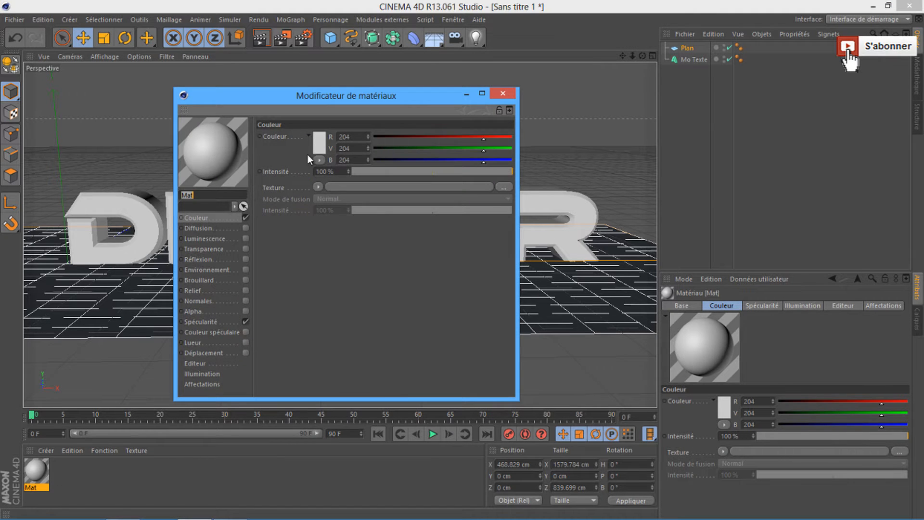
{"action": "left_click", "coordinate": [321, 140]}
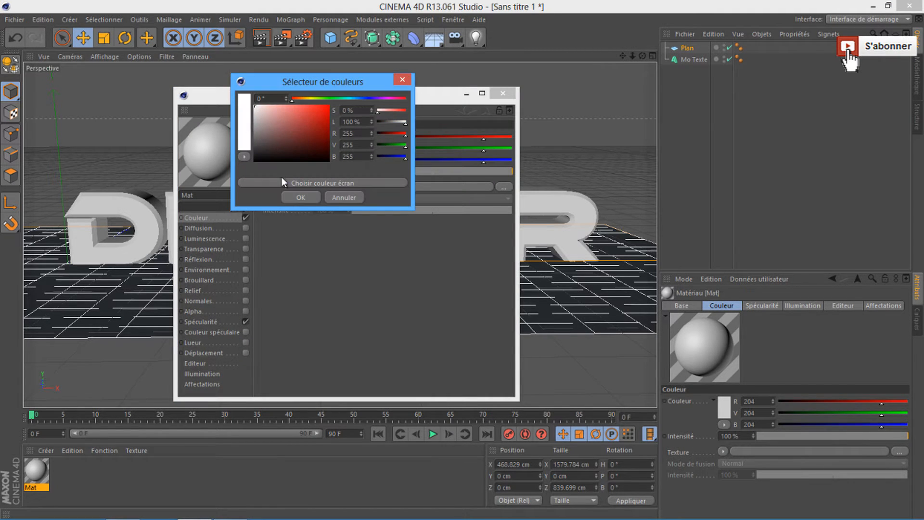
{"action": "left_click", "coordinate": [292, 195]}
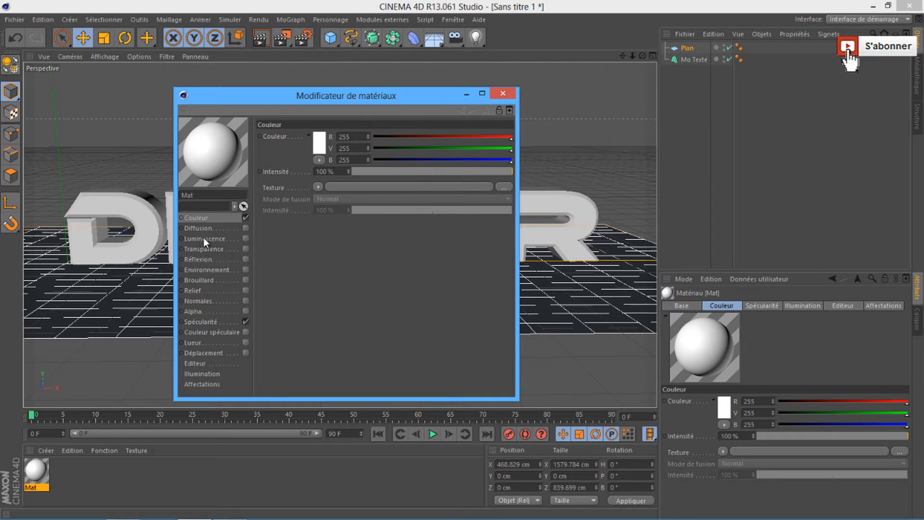
Step: Enable Luminescence on the white material at 150% intensity and apply the material to the plane
{"action": "left_click", "coordinate": [203, 238]}
{"action": "left_click", "coordinate": [247, 238]}
{"action": "left_click", "coordinate": [325, 171]}
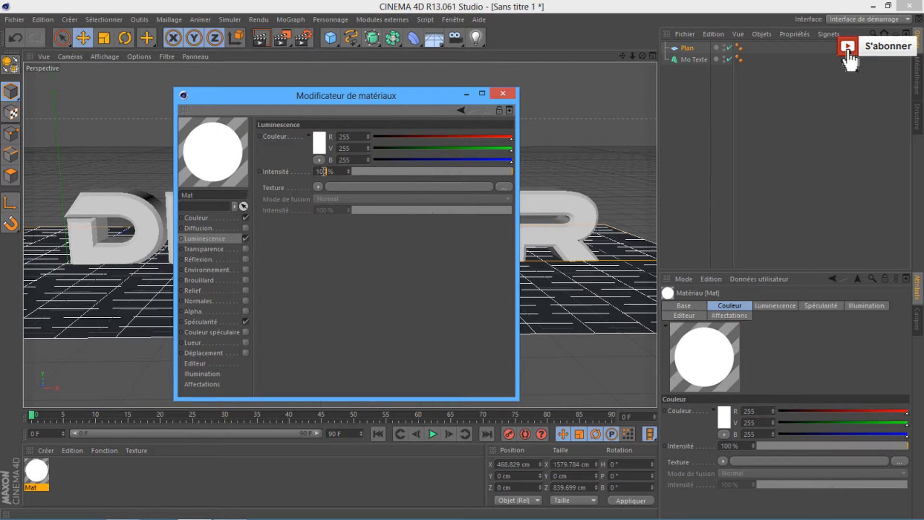
{"action": "type", "text": "150"}
{"action": "key", "text": "Return"}
{"action": "left_click", "coordinate": [502, 94]}
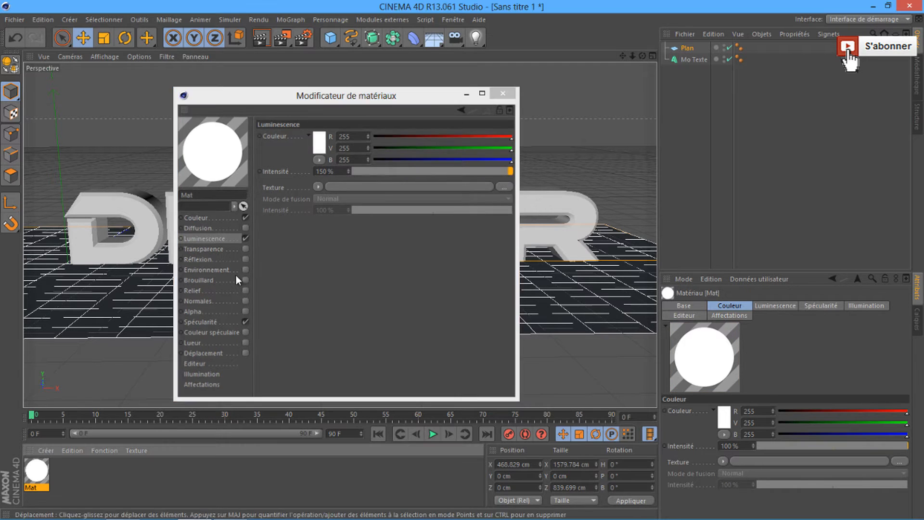
{"action": "left_click_drag", "start_coordinate": [28, 477], "coordinate": [684, 50]}
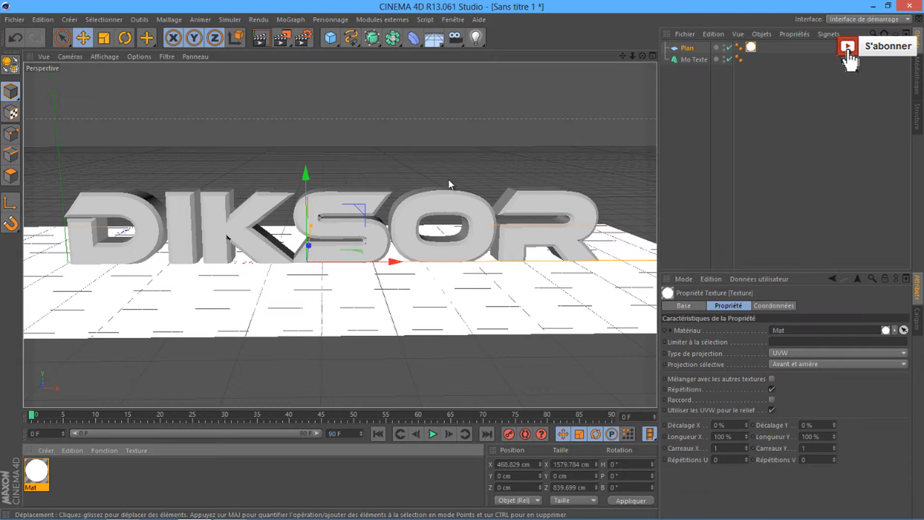
Step: Duplicate the white luminous plane
{"action": "left_click", "coordinate": [694, 49]}
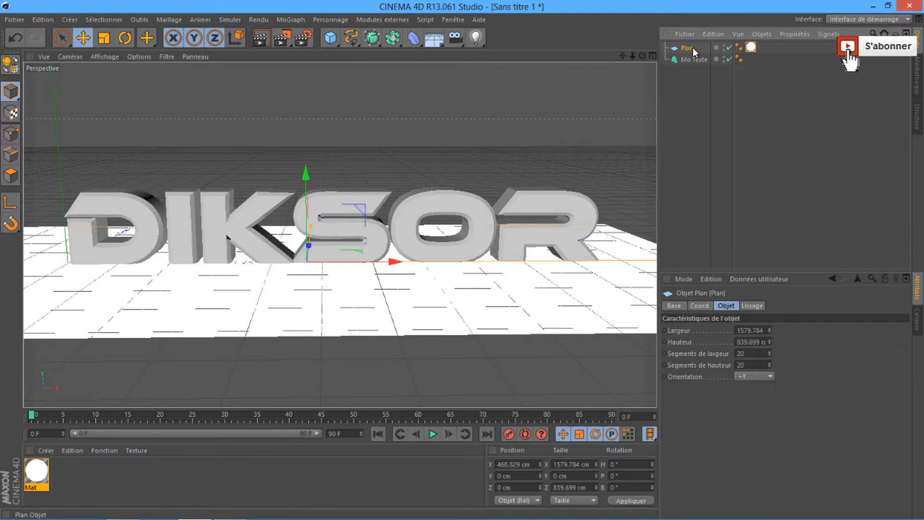
{"action": "key", "text": "ctrl+c"}
{"action": "key", "text": "ctrl+v"}
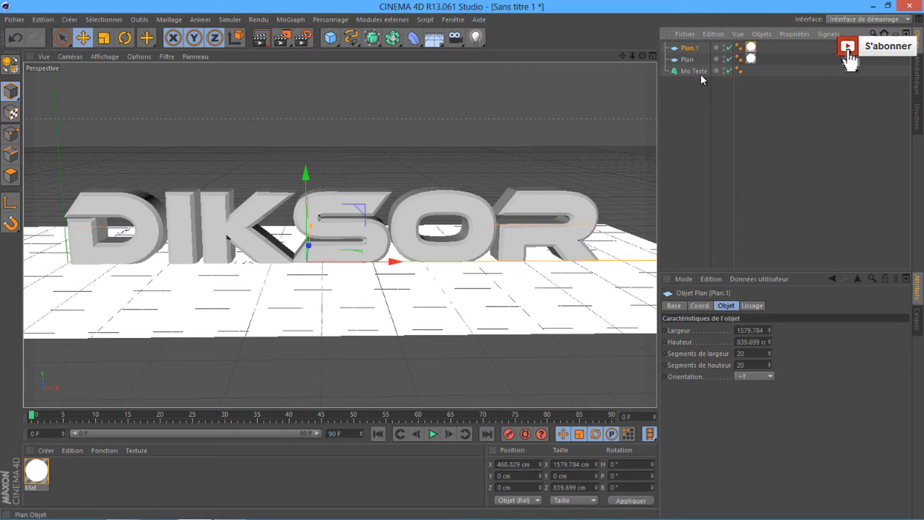
{"action": "left_click", "coordinate": [721, 122]}
Step: Raise the copied plane to about Y 562 cm and lower the original plane to about Y -584 cm
{"action": "left_click", "coordinate": [689, 49]}
{"action": "left_click_drag", "start_coordinate": [306, 178], "coordinate": [464, 261]}
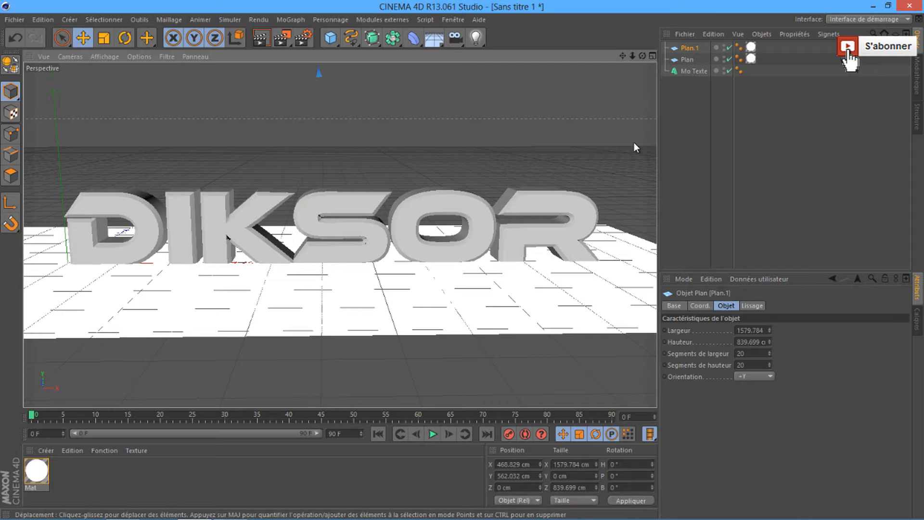
{"action": "left_click", "coordinate": [687, 59]}
{"action": "left_click_drag", "start_coordinate": [303, 175], "coordinate": [464, 262]}
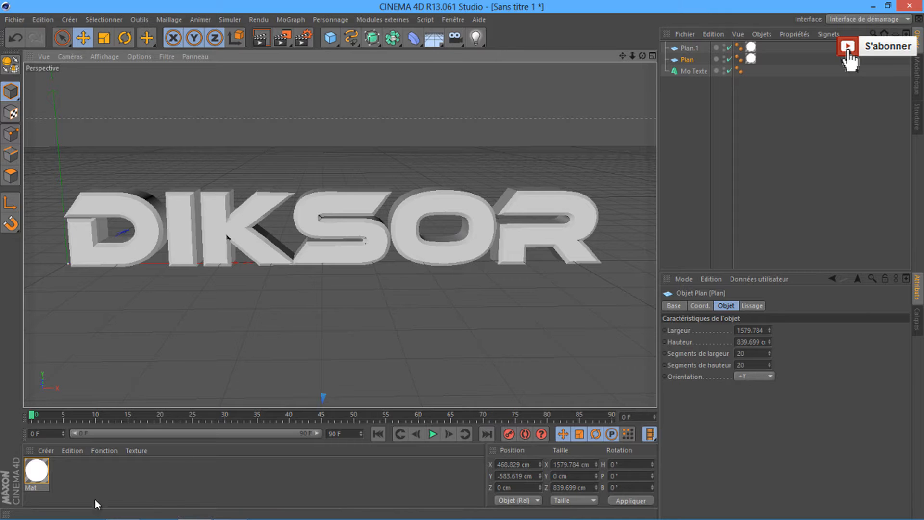
Step: Create a second material and set its colour to pure red (255, 0, 0)
{"action": "left_click", "coordinate": [46, 450]}
{"action": "left_click", "coordinate": [73, 474]}
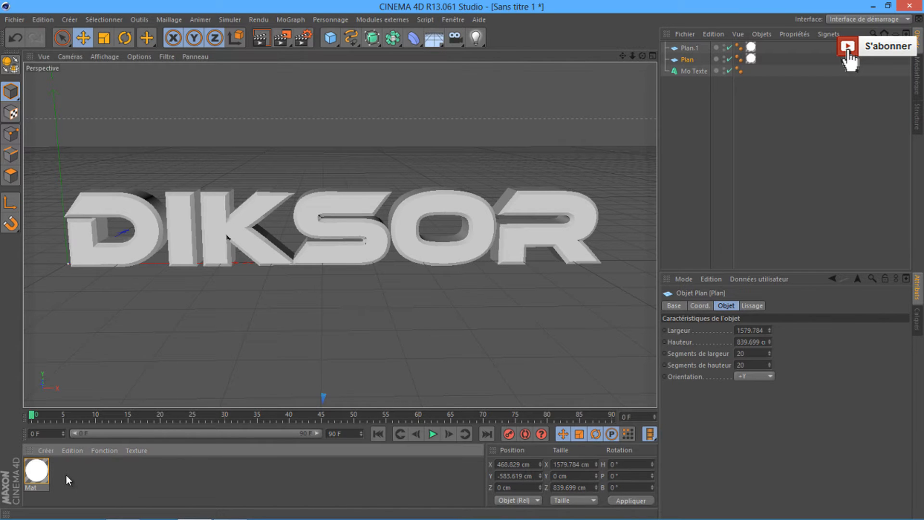
{"action": "double_click", "coordinate": [65, 476]}
{"action": "double_click", "coordinate": [36, 469]}
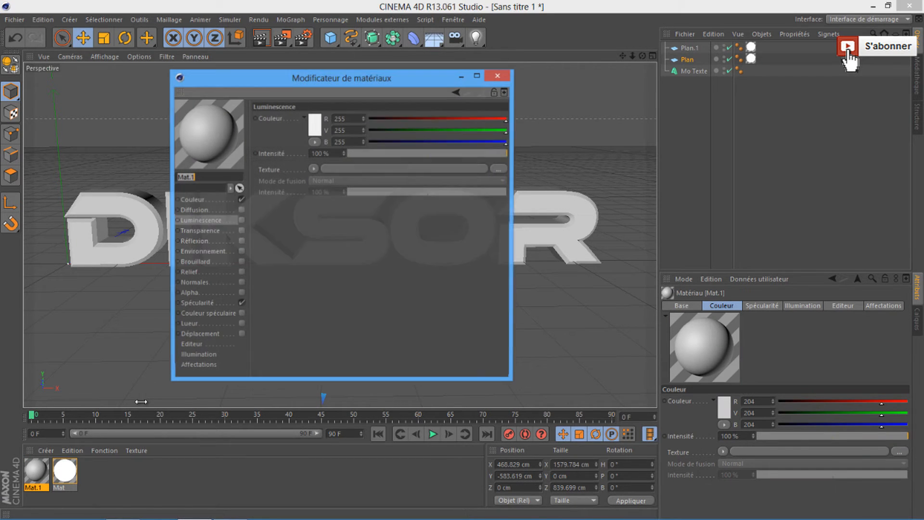
{"action": "left_click", "coordinate": [224, 198]}
{"action": "left_click", "coordinate": [315, 120]}
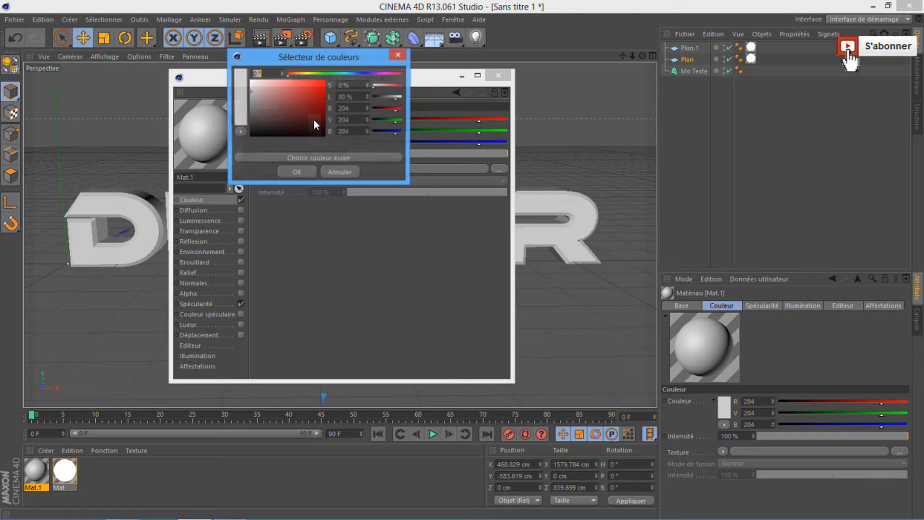
{"action": "left_click", "coordinate": [289, 118]}
{"action": "left_click", "coordinate": [325, 80]}
{"action": "left_click", "coordinate": [295, 172]}
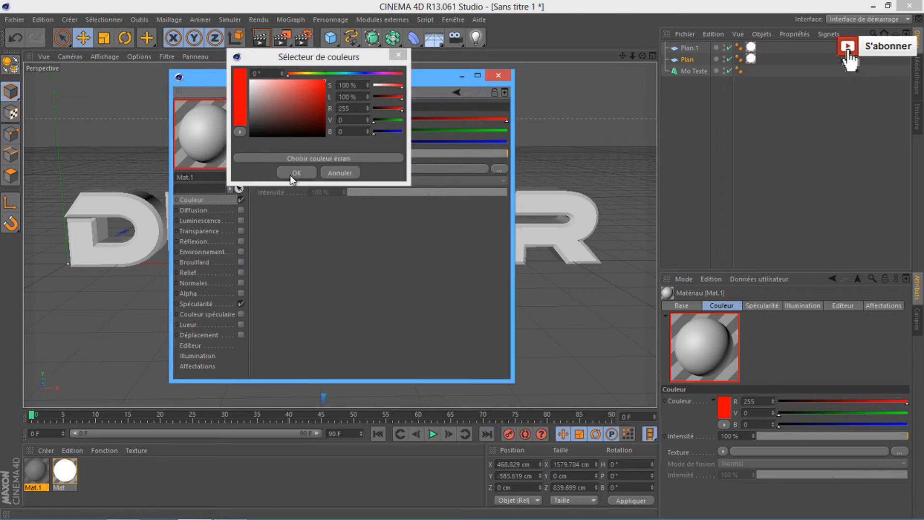
Step: Enable Réflexion on the red material with an intensity of about 29%
{"action": "left_click", "coordinate": [189, 242]}
{"action": "left_click", "coordinate": [241, 241]}
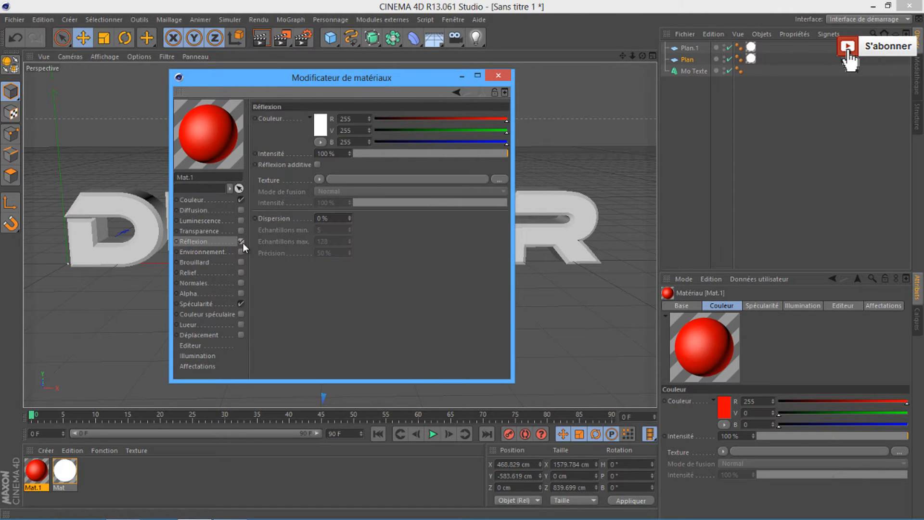
{"action": "left_click_drag", "start_coordinate": [391, 153], "coordinate": [393, 153]}
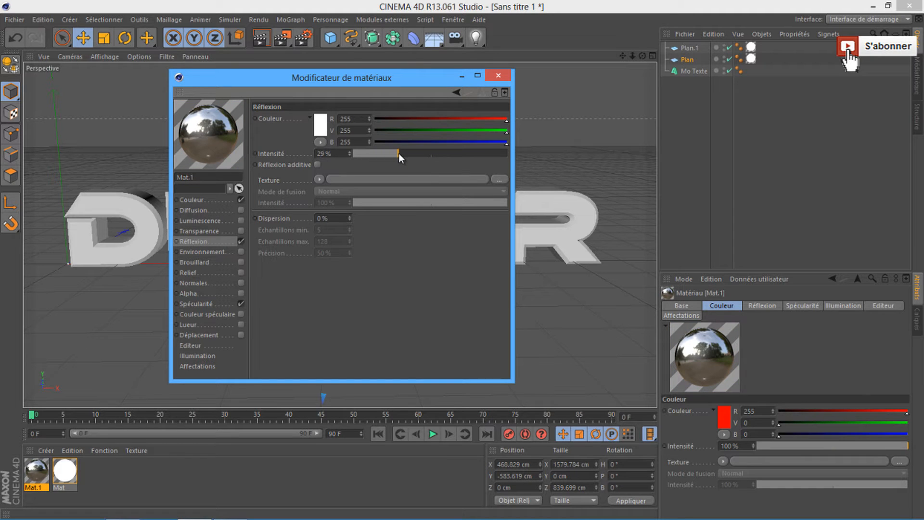
{"action": "left_click", "coordinate": [498, 76]}
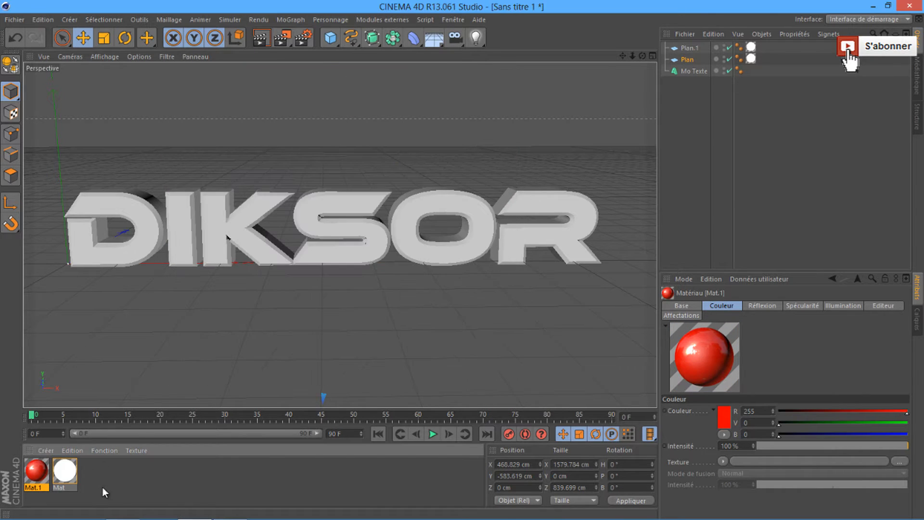
Step: Create a third material and set its colour to black (0, 0, 0)
{"action": "double_click", "coordinate": [103, 472]}
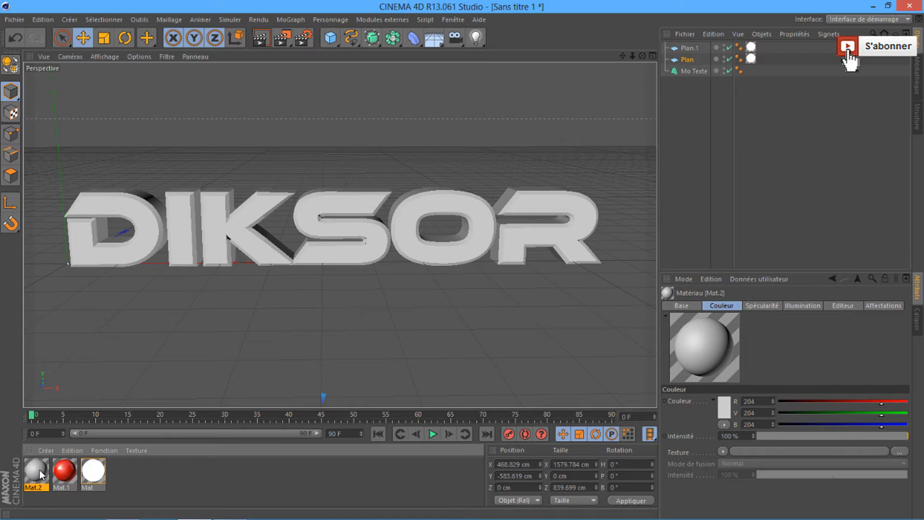
{"action": "double_click", "coordinate": [40, 470]}
{"action": "left_click", "coordinate": [202, 199]}
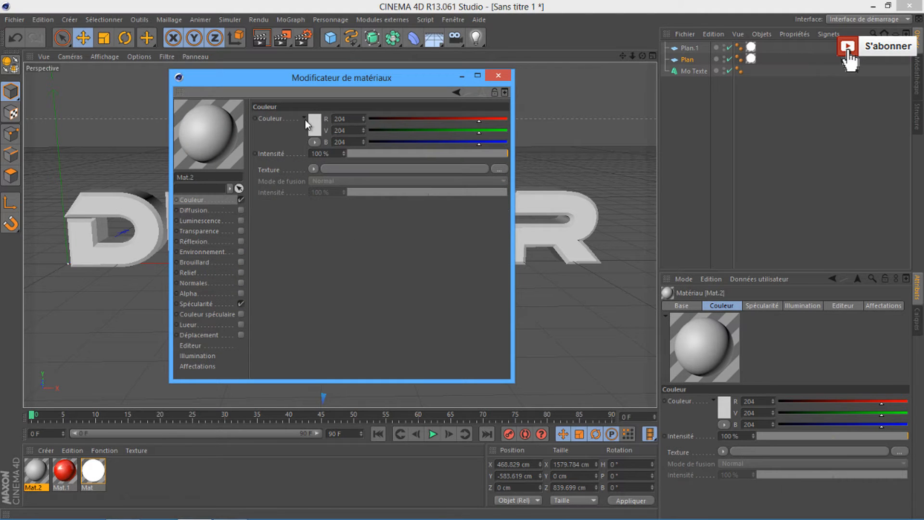
{"action": "left_click", "coordinate": [314, 119]}
{"action": "left_click", "coordinate": [292, 174]}
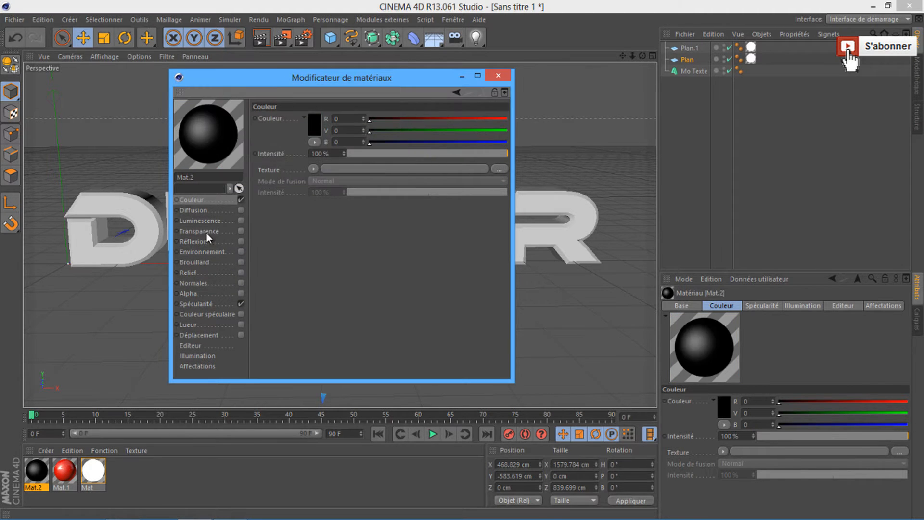
Step: Enable Réflexion on the black material with an intensity of 30%
{"action": "left_click", "coordinate": [193, 242]}
{"action": "left_click", "coordinate": [241, 241]}
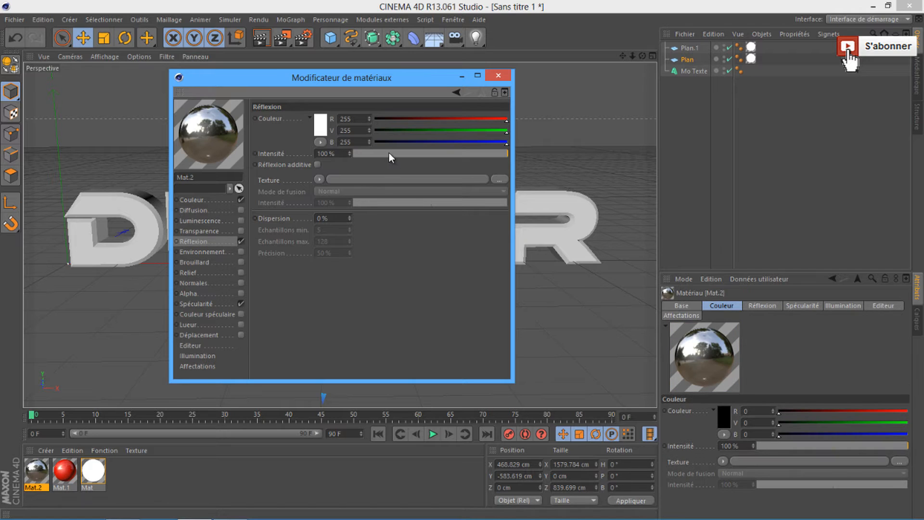
{"action": "left_click_drag", "start_coordinate": [389, 153], "coordinate": [394, 153]}
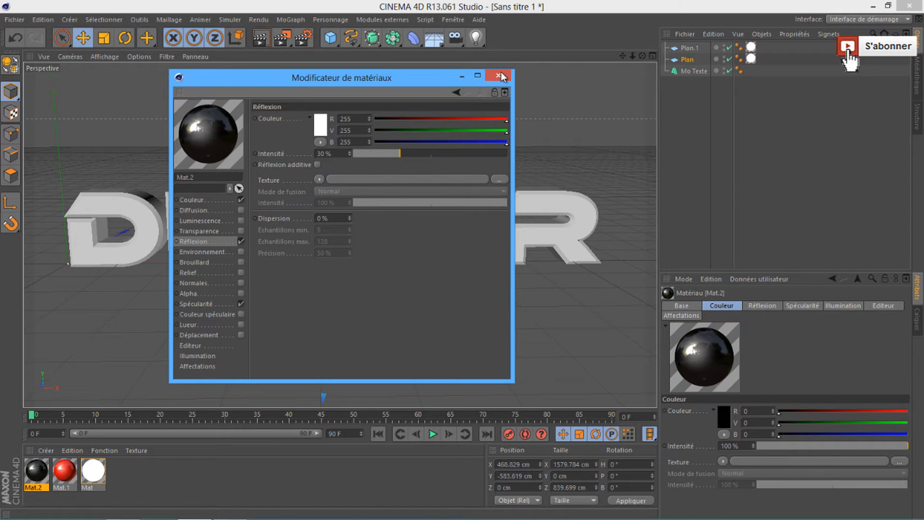
{"action": "left_click", "coordinate": [499, 75]}
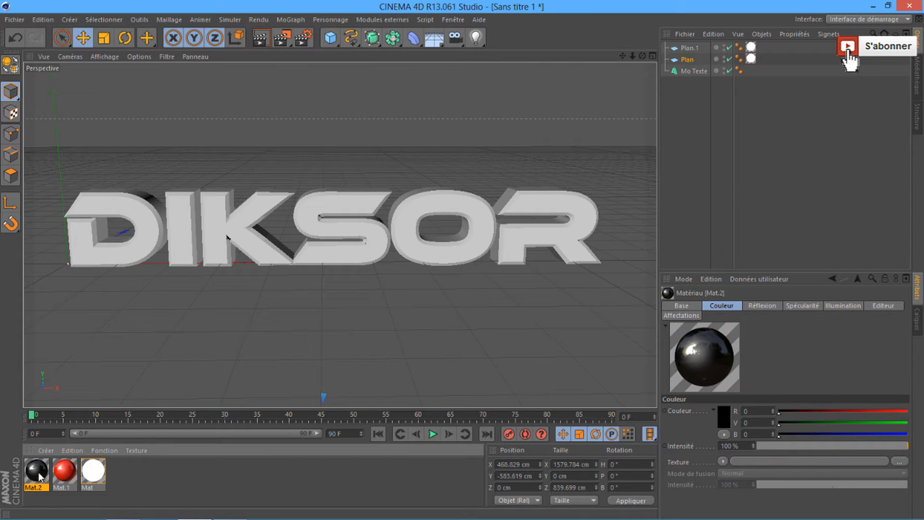
Step: Apply the black material and then the red material to the Mo Texte object
{"action": "left_click_drag", "start_coordinate": [38, 476], "coordinate": [692, 72]}
{"action": "left_click", "coordinate": [59, 479]}
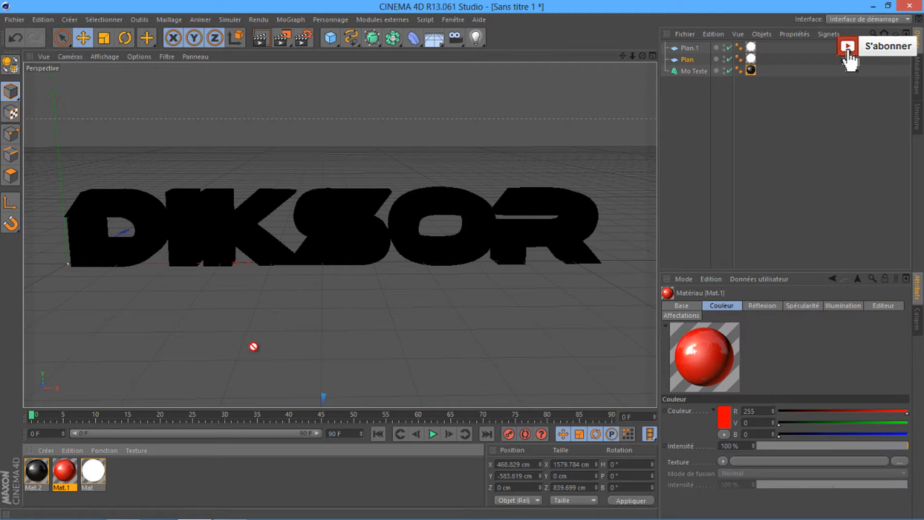
{"action": "left_click_drag", "start_coordinate": [254, 346], "coordinate": [694, 73]}
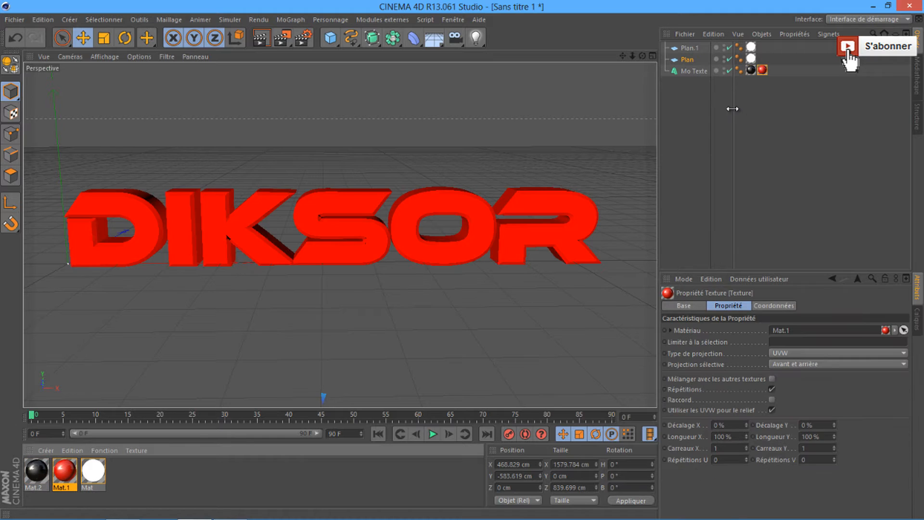
Step: Place the text's black texture tag after the red one and limit it to selection C1
{"action": "left_click", "coordinate": [751, 71]}
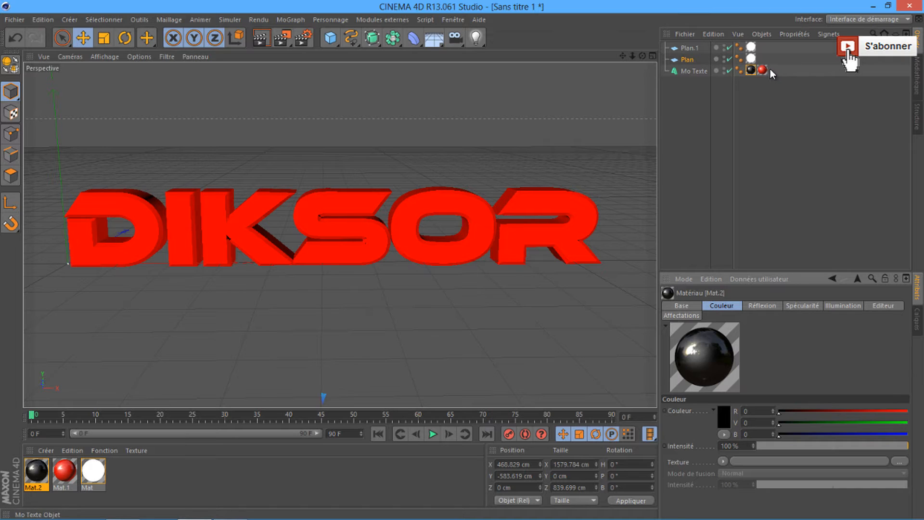
{"action": "left_click", "coordinate": [751, 71]}
{"action": "left_click_drag", "start_coordinate": [775, 71], "coordinate": [775, 74]}
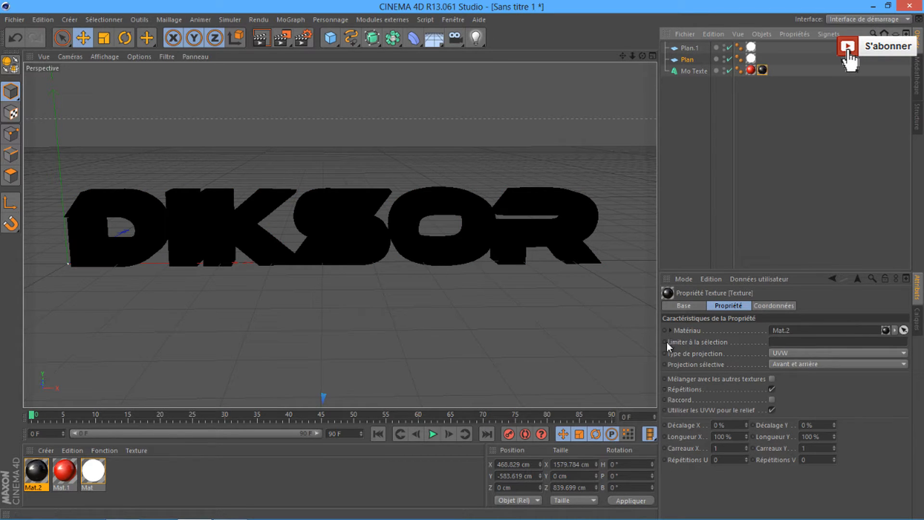
{"action": "left_click", "coordinate": [781, 342]}
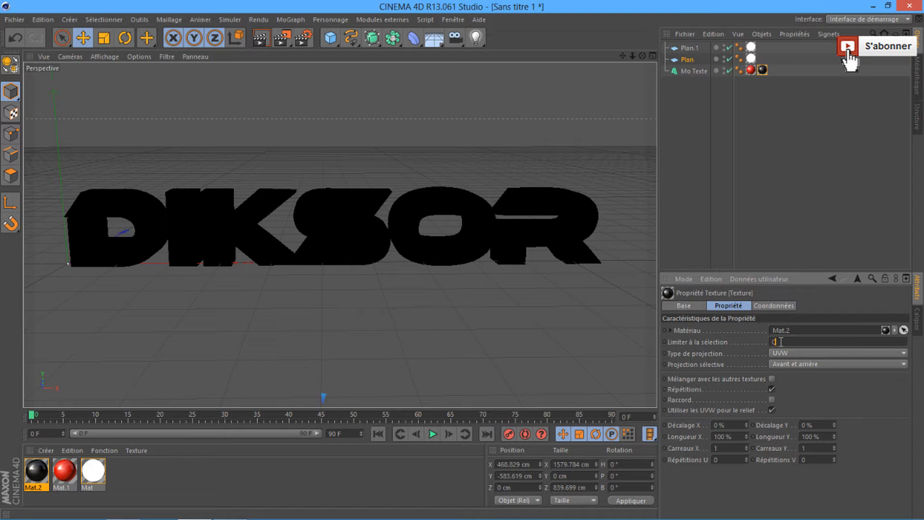
{"action": "type", "text": "C1"}
{"action": "key", "text": "Return"}
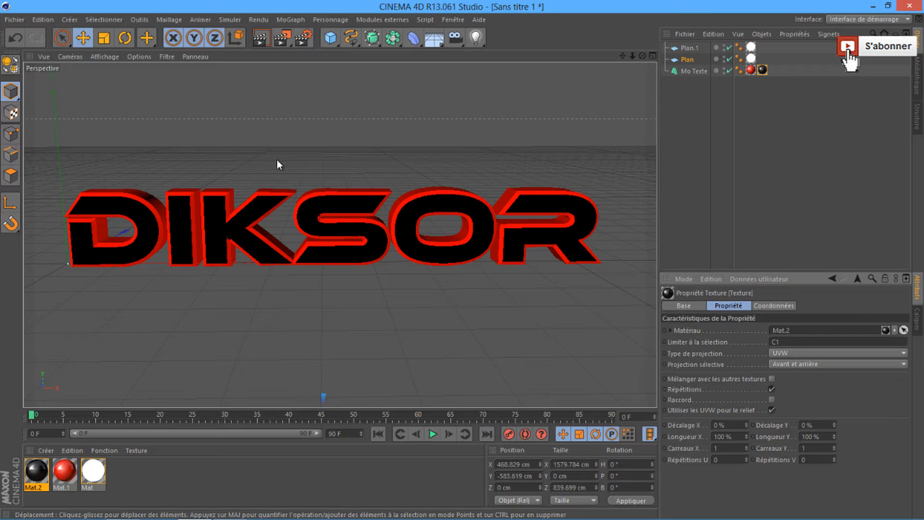
Step: Preview a render of the red and black text in the perspective view
{"action": "key", "text": "ctrl+r"}
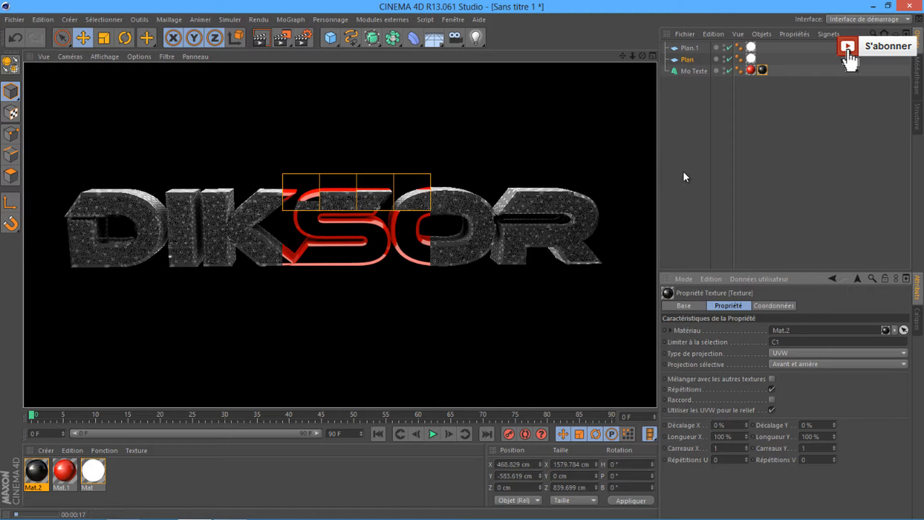
{"action": "left_click", "coordinate": [576, 133]}
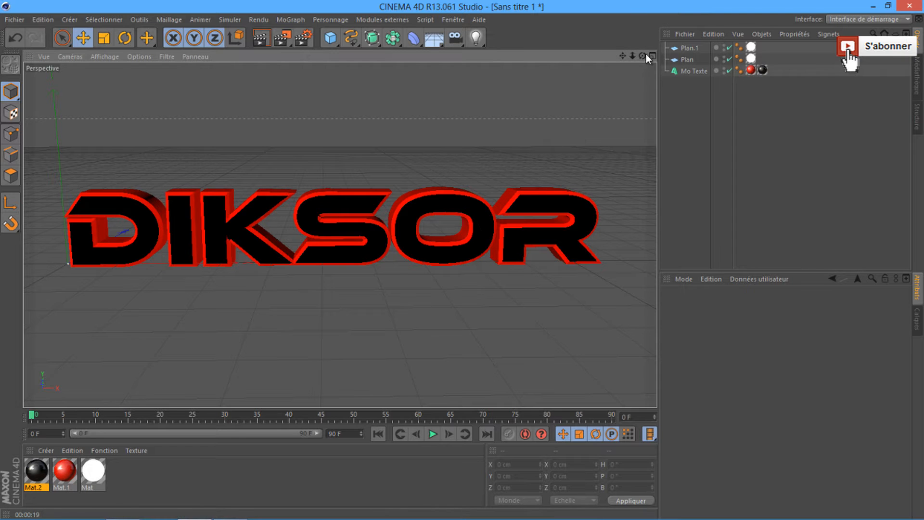
Step: Orbit the perspective to a lower view of the text and render it at 1920x1080 as pseudo background.png
{"action": "left_click_drag", "start_coordinate": [643, 55], "coordinate": [463, 260]}
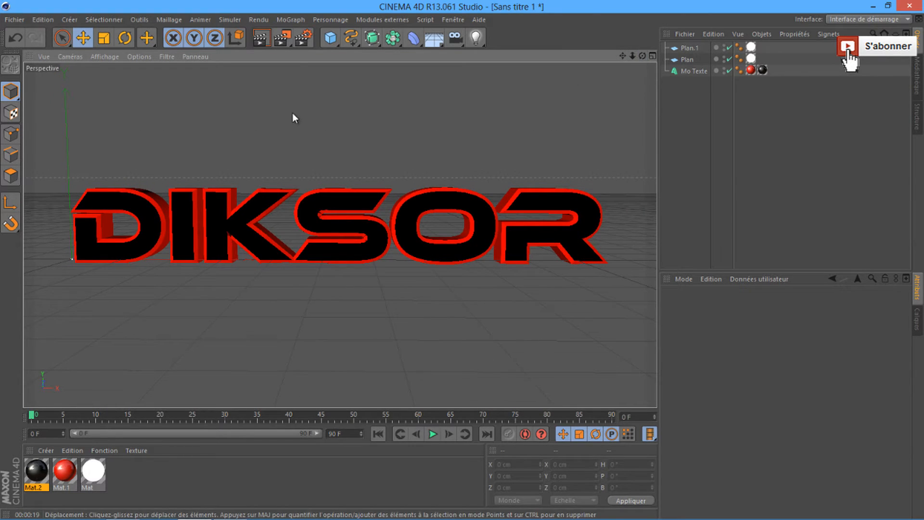
{"action": "left_click", "coordinate": [285, 38]}
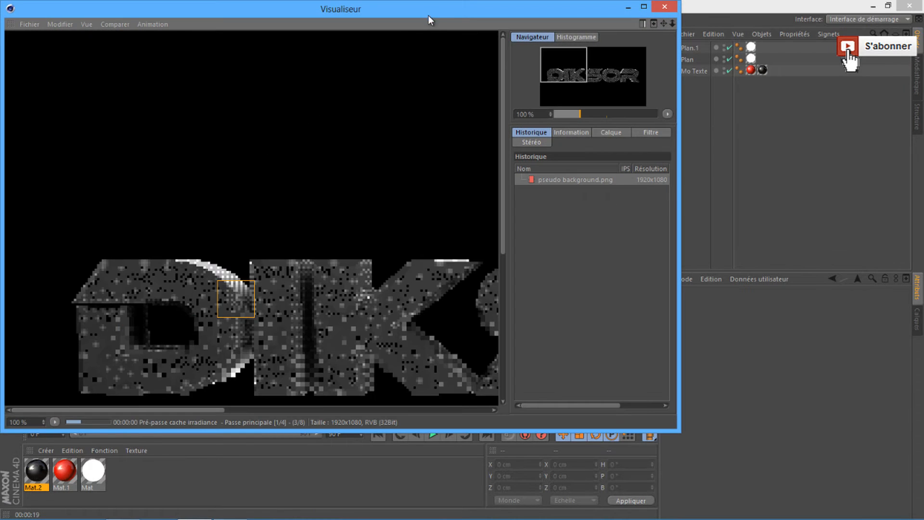
{"action": "left_click_drag", "start_coordinate": [431, 16], "coordinate": [513, 28]}
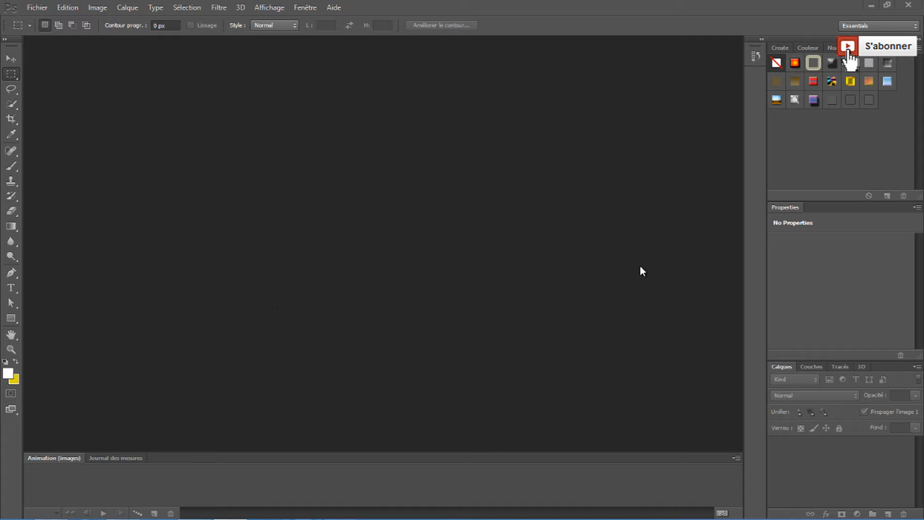
Step: Switch to the desktop and move the template background youtube.psd file below the pseudo background image
{"action": "left_click", "coordinate": [871, 6]}
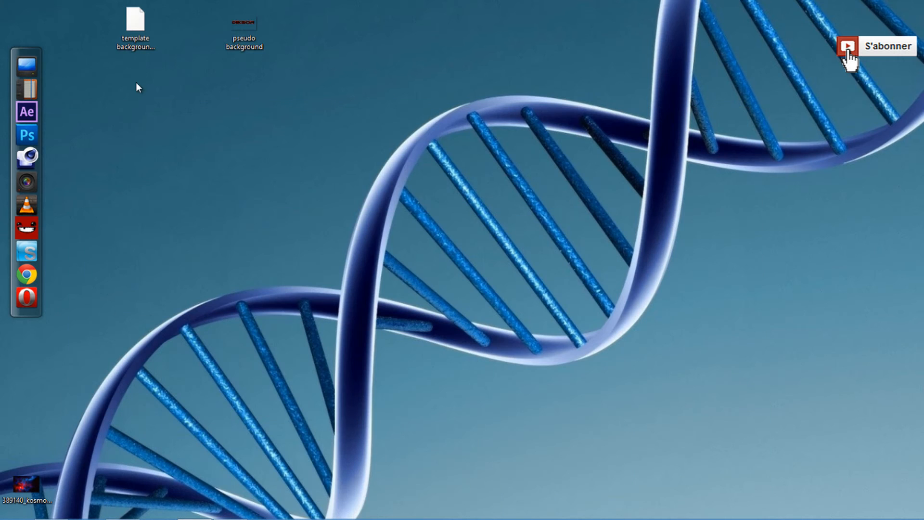
{"action": "left_click_drag", "start_coordinate": [138, 40], "coordinate": [247, 214]}
{"action": "left_click_drag", "start_coordinate": [177, 270], "coordinate": [330, 166]}
{"action": "left_click_drag", "start_coordinate": [260, 212], "coordinate": [229, 171]}
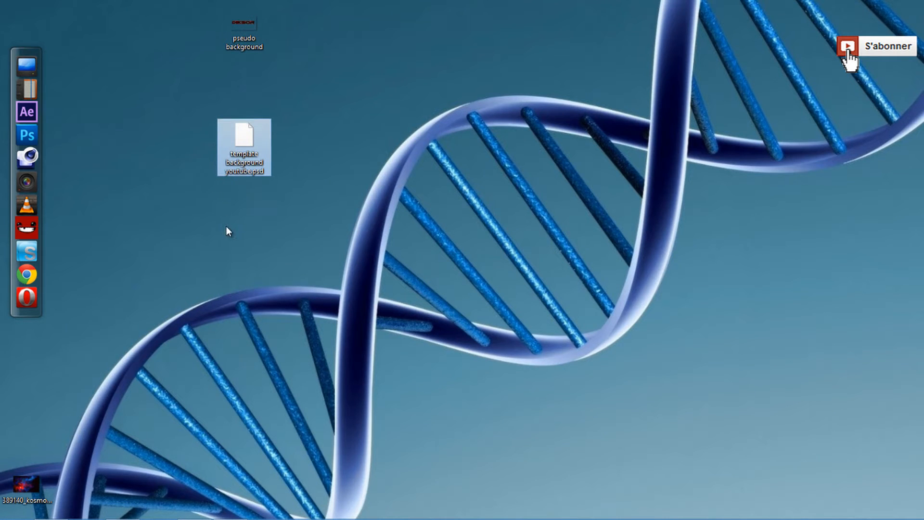
{"action": "left_click_drag", "start_coordinate": [194, 215], "coordinate": [293, 93]}
{"action": "left_click_drag", "start_coordinate": [241, 142], "coordinate": [183, 142]}
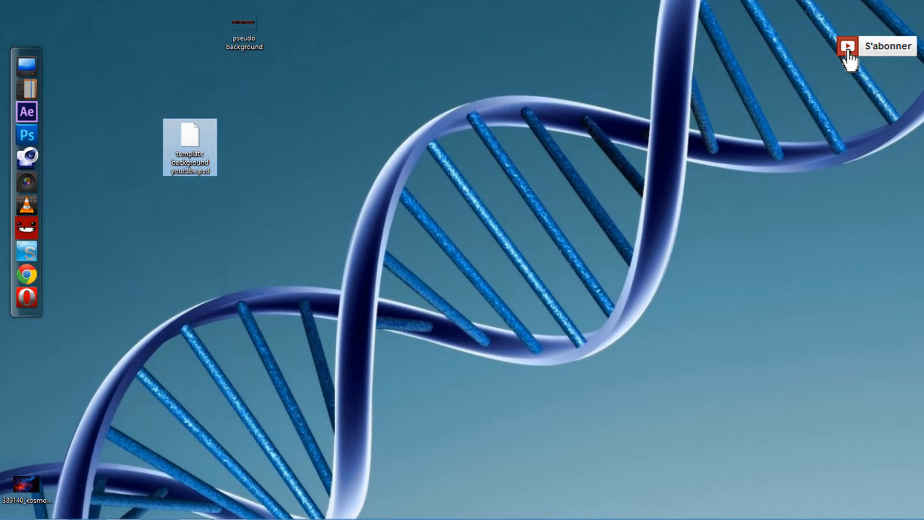
Step: Switch to Photoshop and open template background youtube.psd from the Bureau folder
{"action": "mouse_move", "coordinate": [201, 515]}
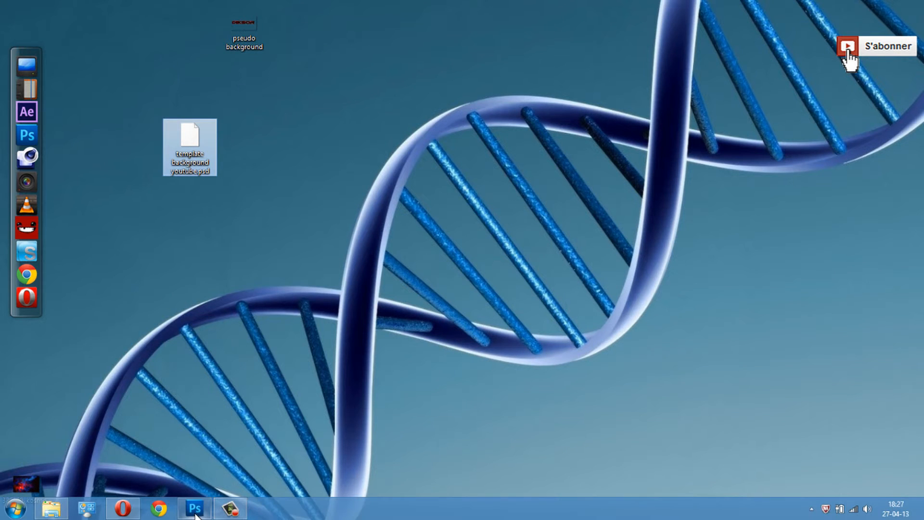
{"action": "left_click", "coordinate": [194, 512]}
{"action": "left_click", "coordinate": [37, 7]}
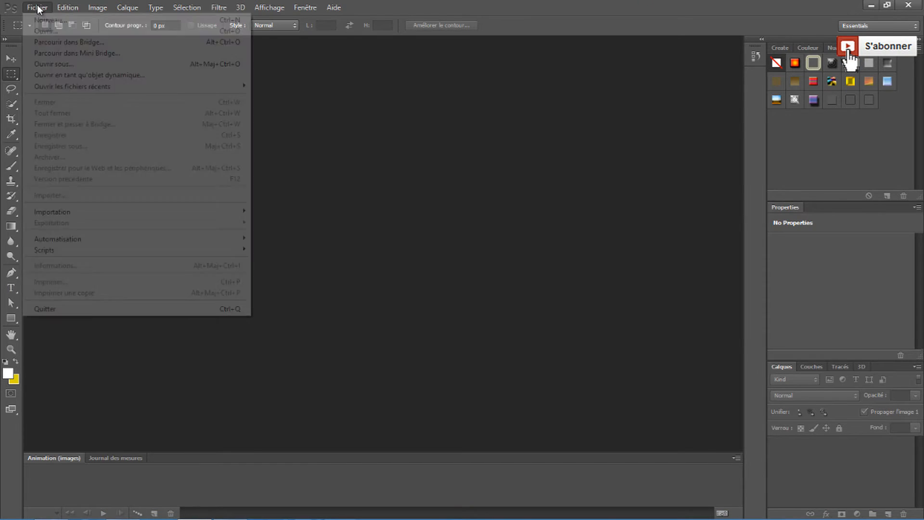
{"action": "mouse_move", "coordinate": [67, 7]}
{"action": "mouse_move", "coordinate": [37, 7]}
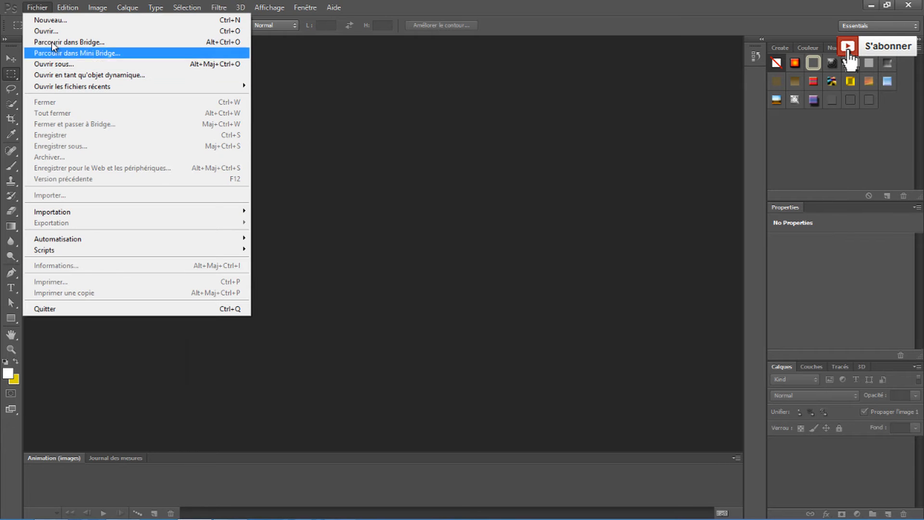
{"action": "left_click", "coordinate": [53, 32]}
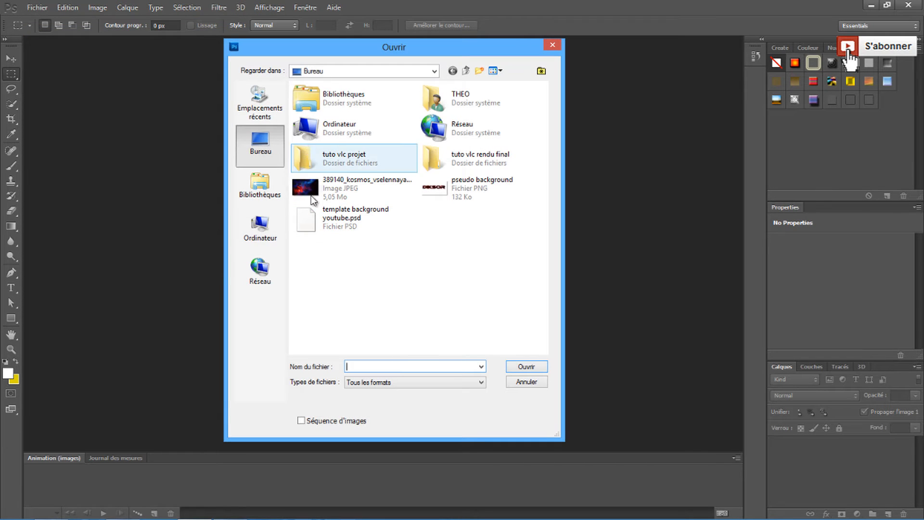
{"action": "left_click", "coordinate": [346, 224]}
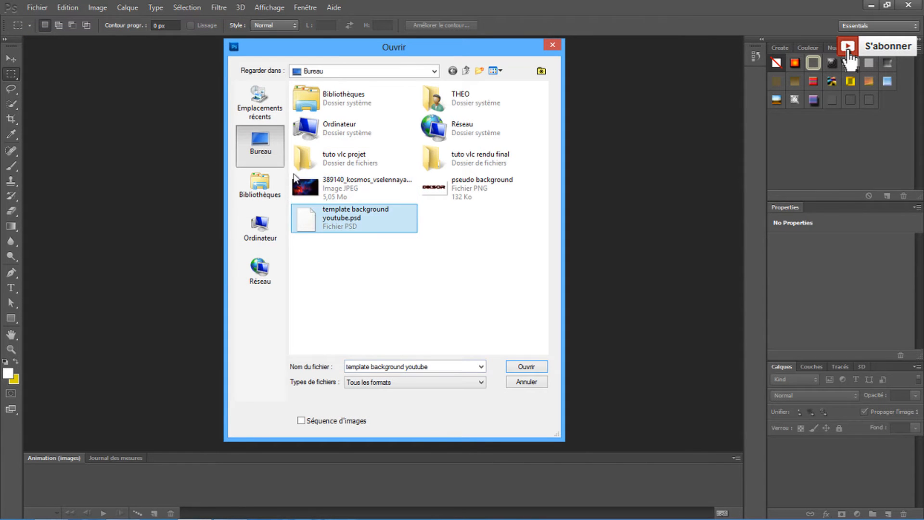
{"action": "left_click", "coordinate": [525, 368]}
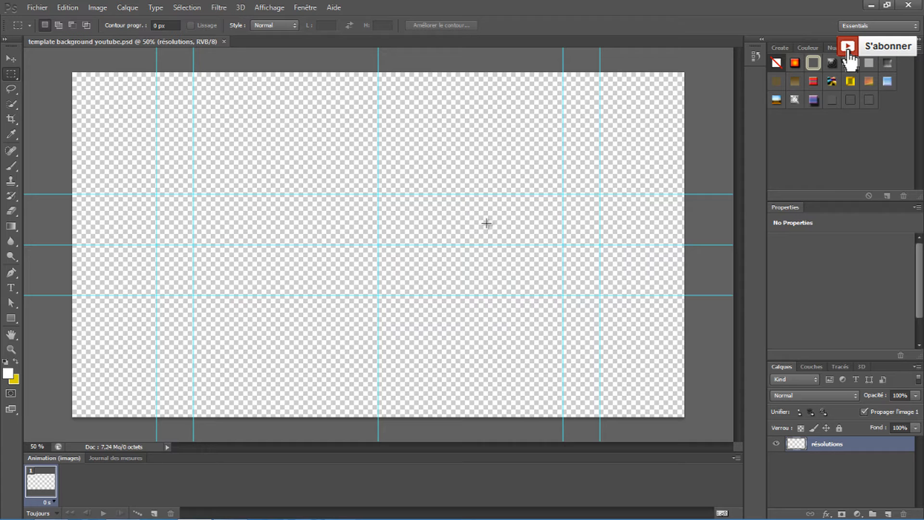
Step: Add a new layer to the template and place the pseudo background PNG on it
{"action": "left_click", "coordinate": [888, 514]}
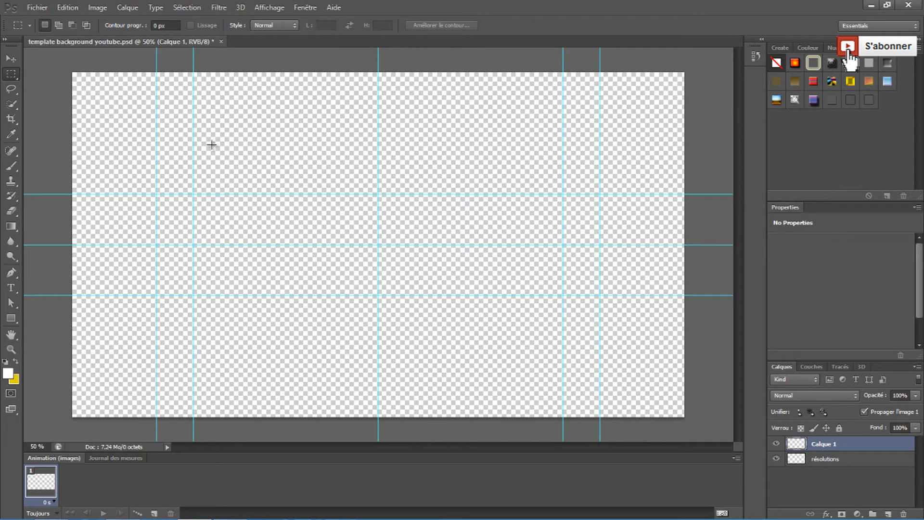
{"action": "left_click", "coordinate": [33, 8]}
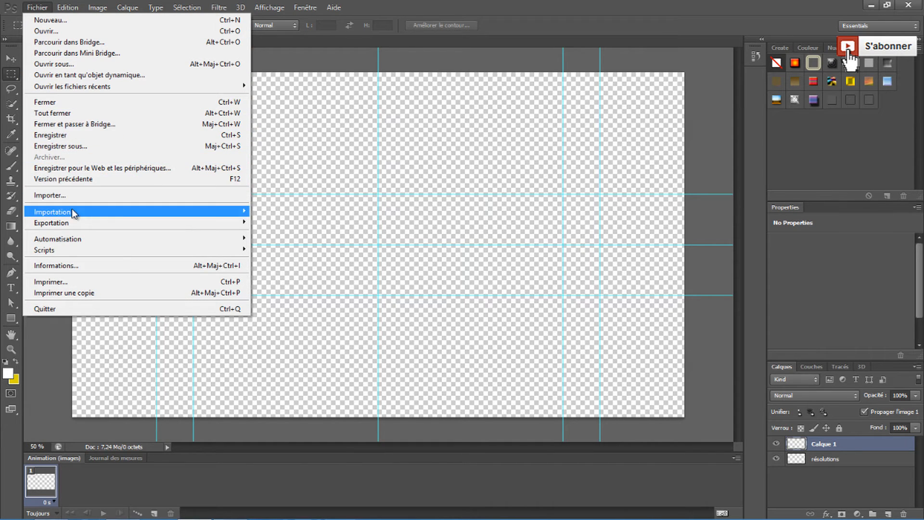
{"action": "left_click", "coordinate": [67, 195]}
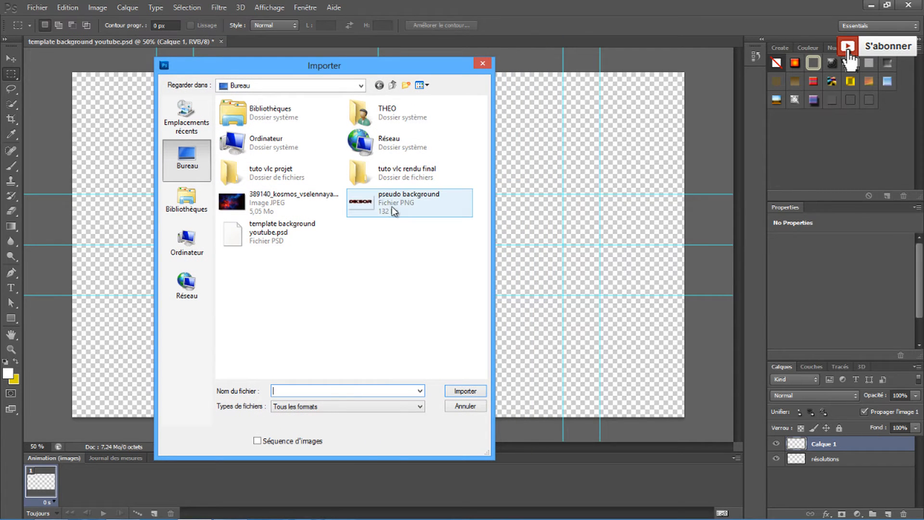
{"action": "left_click", "coordinate": [409, 198]}
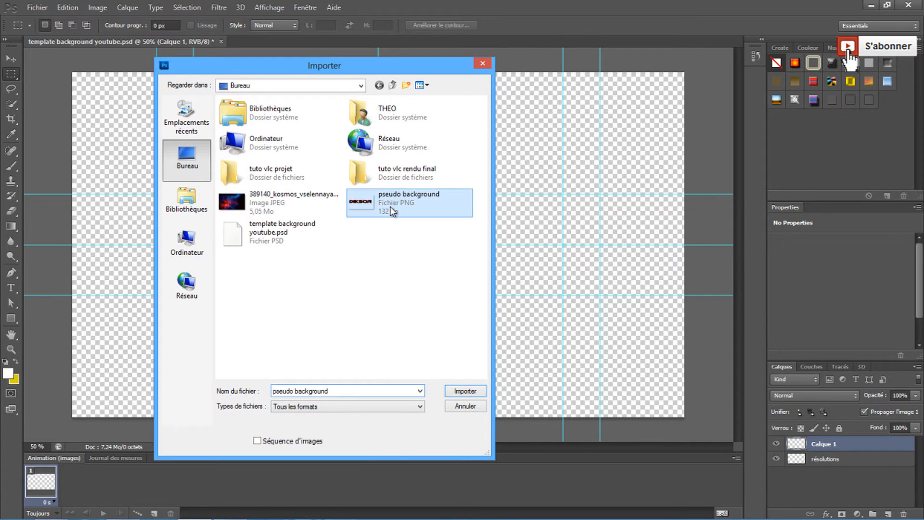
{"action": "left_click", "coordinate": [461, 390]}
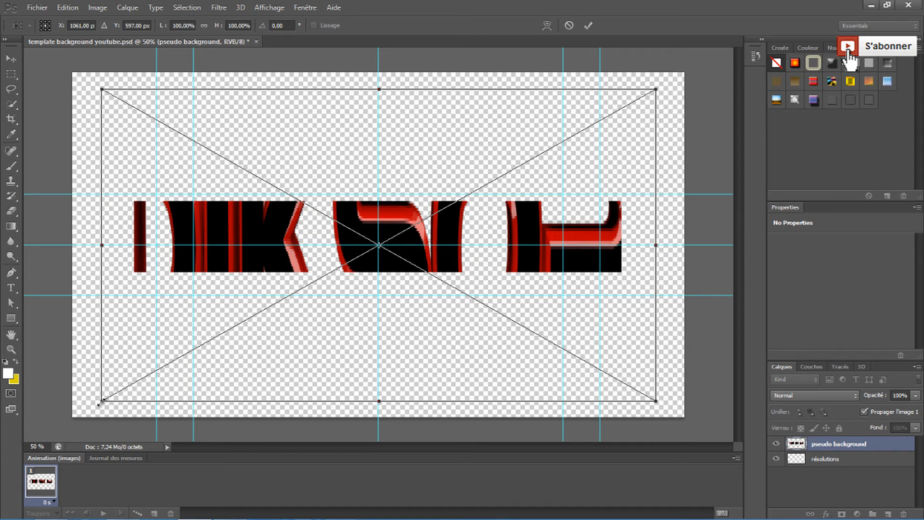
Step: Scale the placed text image to about 64%, commit it and position the text in the middle of the central guide area
{"action": "left_click_drag", "start_coordinate": [99, 403], "coordinate": [361, 243]}
{"action": "left_click_drag", "start_coordinate": [478, 206], "coordinate": [353, 275]}
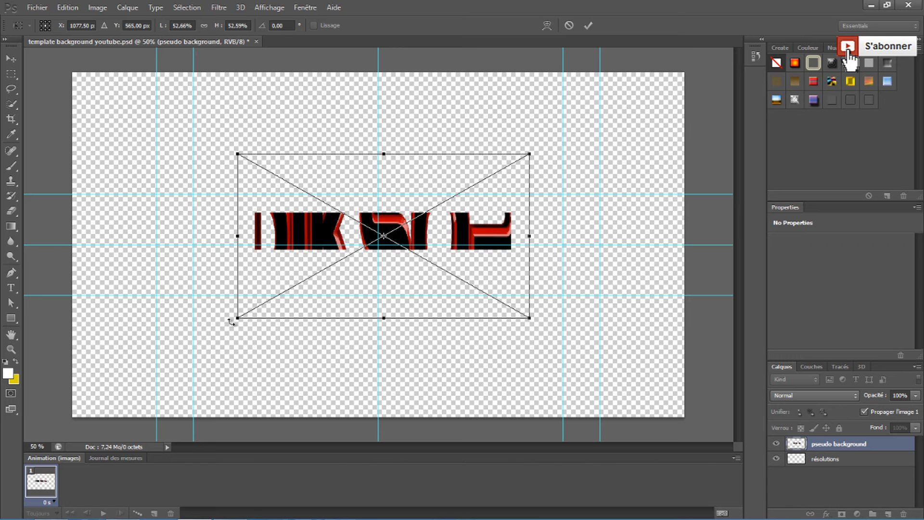
{"action": "left_click_drag", "start_coordinate": [237, 319], "coordinate": [212, 347]}
{"action": "left_click_drag", "start_coordinate": [324, 287], "coordinate": [346, 279]}
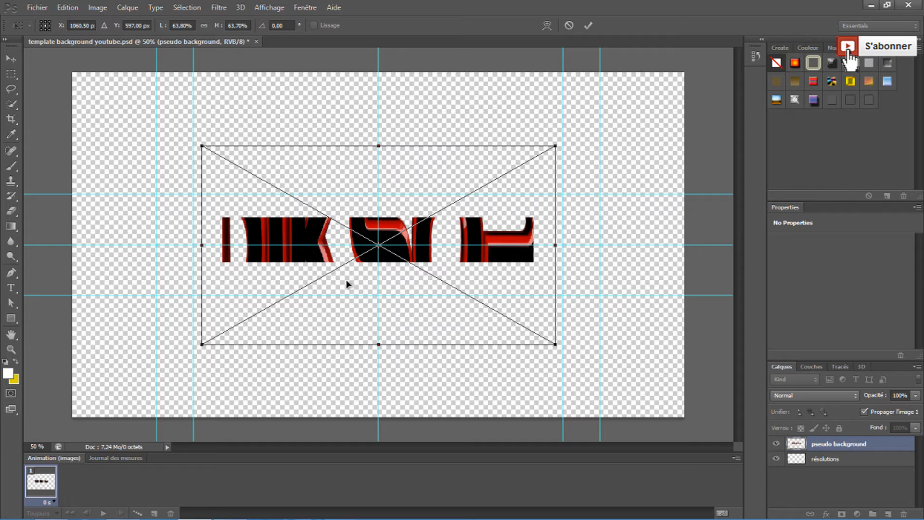
{"action": "right_click", "coordinate": [431, 255]}
{"action": "left_click", "coordinate": [470, 264]}
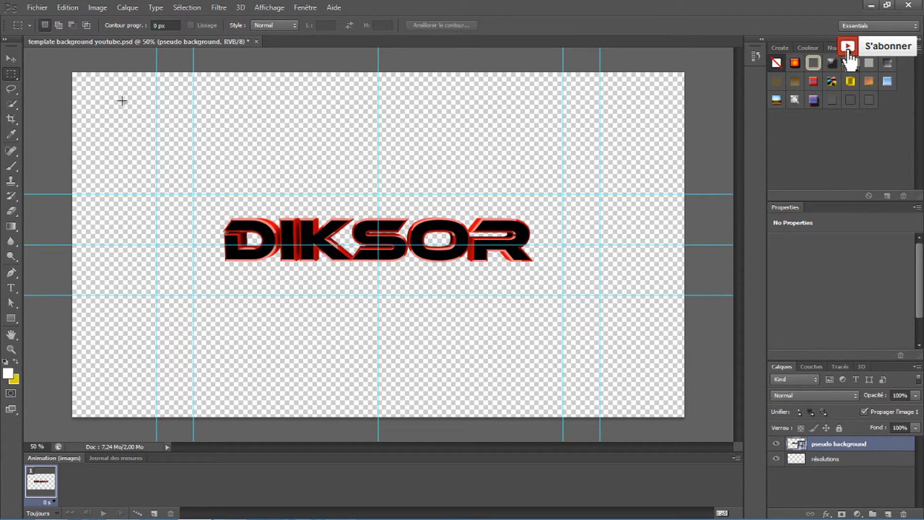
{"action": "left_click", "coordinate": [7, 58]}
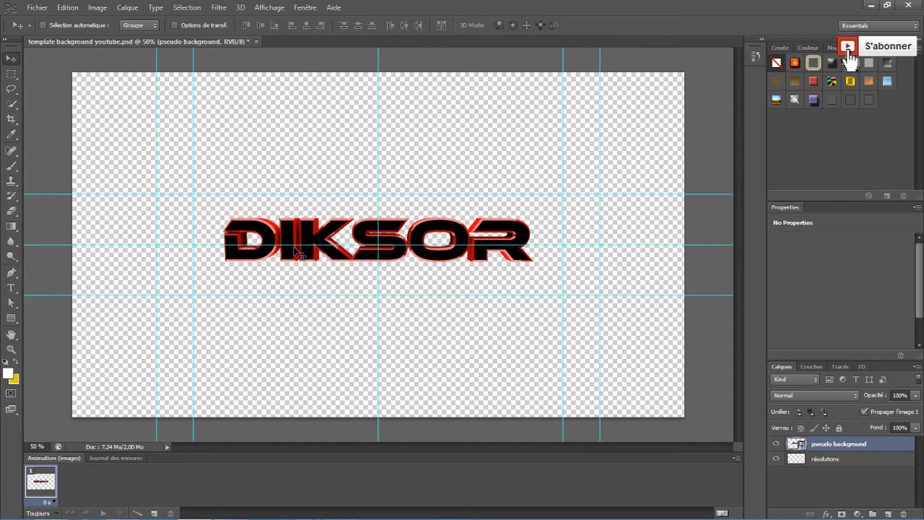
{"action": "mouse_move", "coordinate": [295, 250]}
{"action": "left_mouse_down"}
{"action": "mouse_move", "coordinate": [315, 243]}
{"action": "mouse_move", "coordinate": [302, 257]}
{"action": "left_mouse_up"}
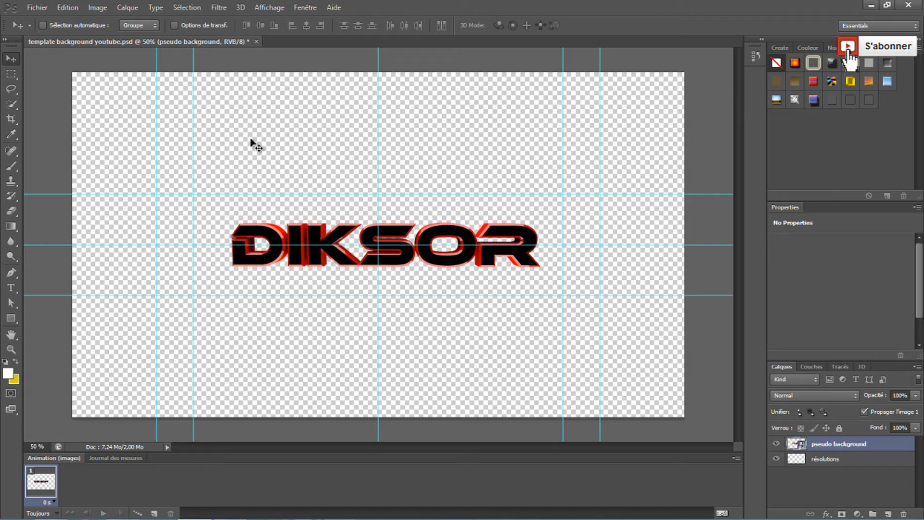
Step: Switch to the desktop and move the 389140_kosmos image file below the template file
{"action": "mouse_move", "coordinate": [166, 518]}
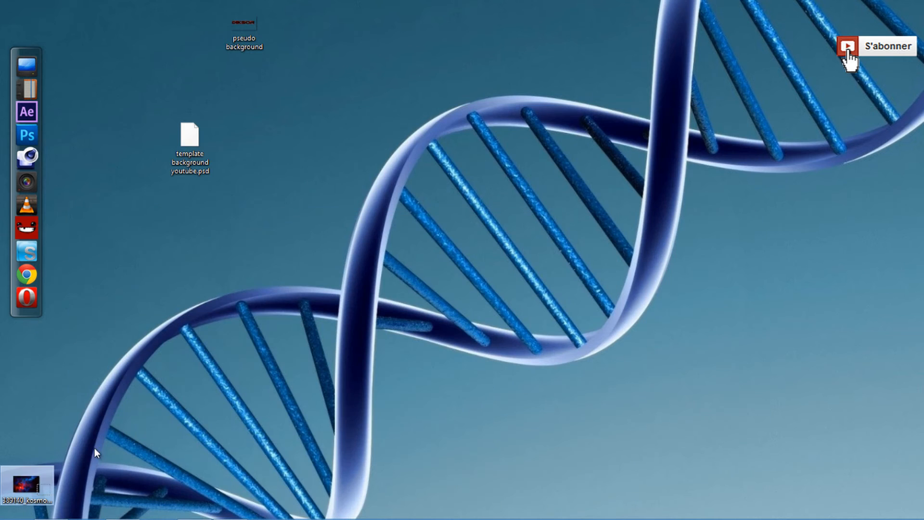
{"action": "left_click_drag", "start_coordinate": [94, 448], "coordinate": [330, 224]}
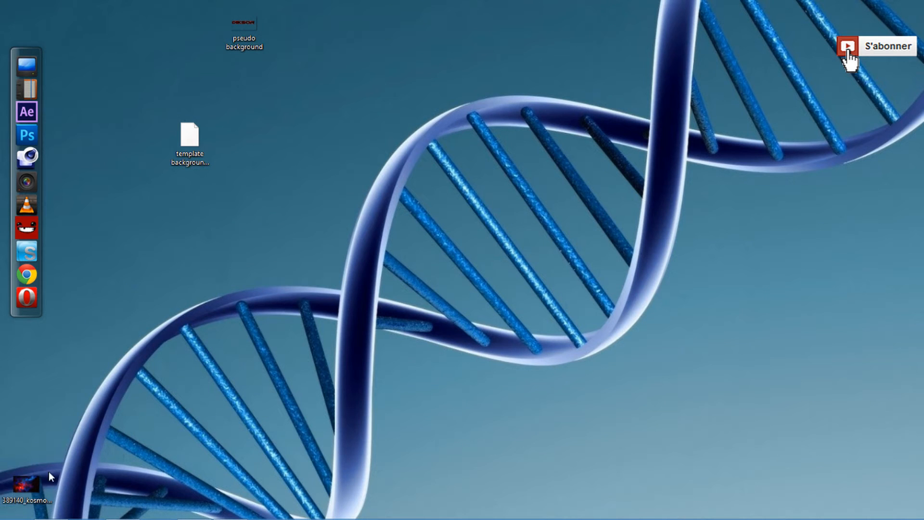
{"action": "left_click_drag", "start_coordinate": [28, 484], "coordinate": [222, 303]}
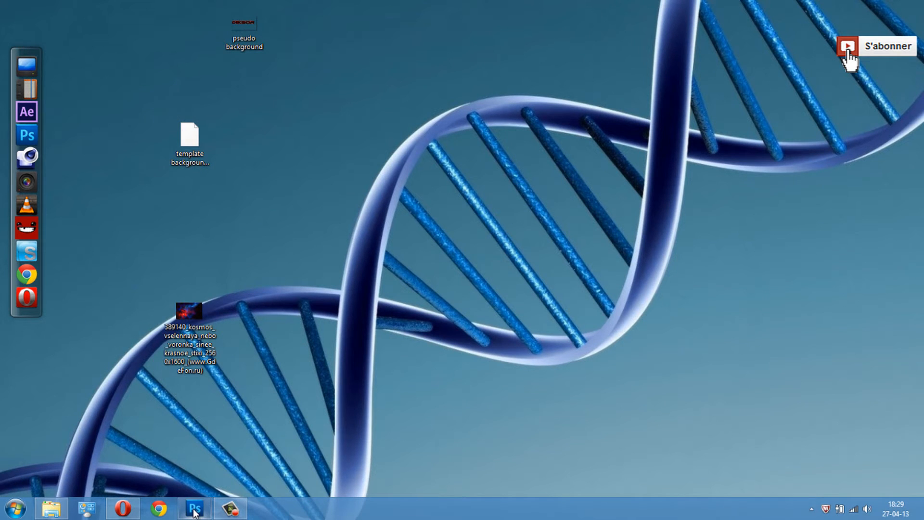
Step: Return to Photoshop, add a new layer above the text and place the 389140_kosmos JPEG on it
{"action": "left_click", "coordinate": [195, 509]}
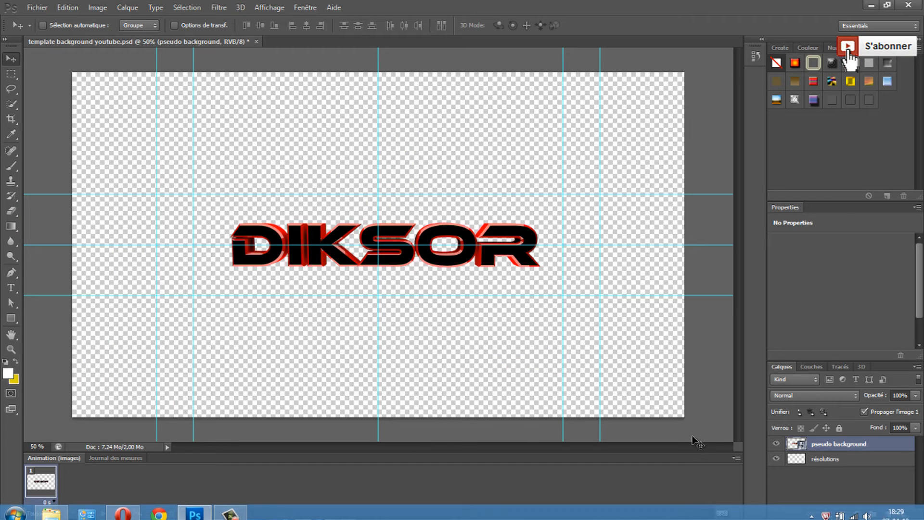
{"action": "left_click", "coordinate": [888, 515]}
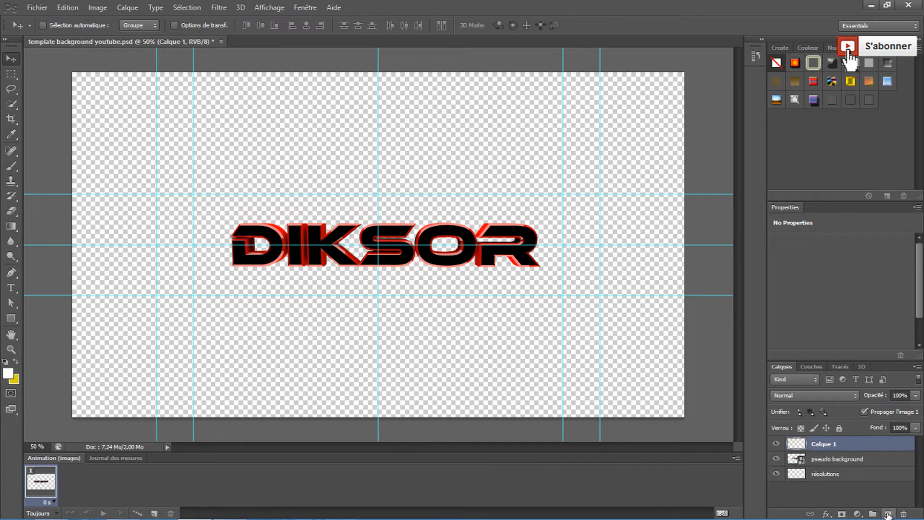
{"action": "left_click", "coordinate": [129, 8]}
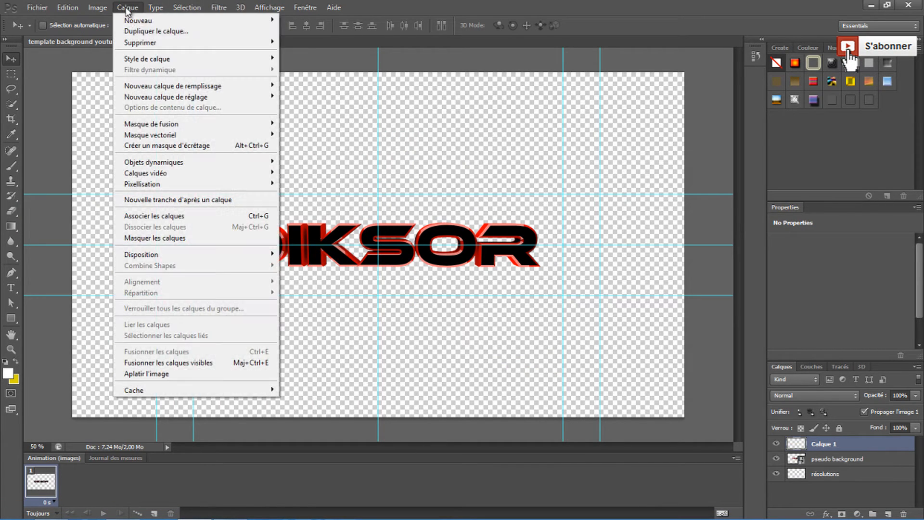
{"action": "left_click", "coordinate": [80, 98]}
{"action": "left_click", "coordinate": [37, 8]}
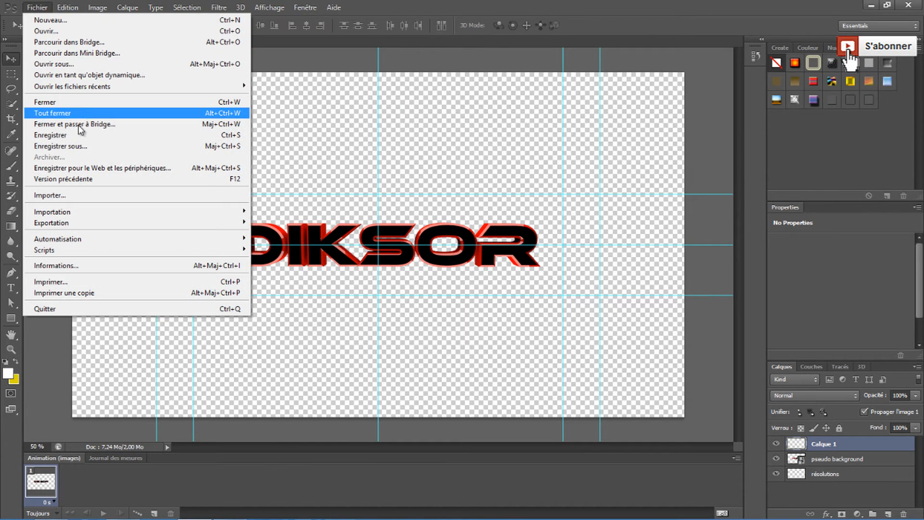
{"action": "left_click", "coordinate": [80, 199]}
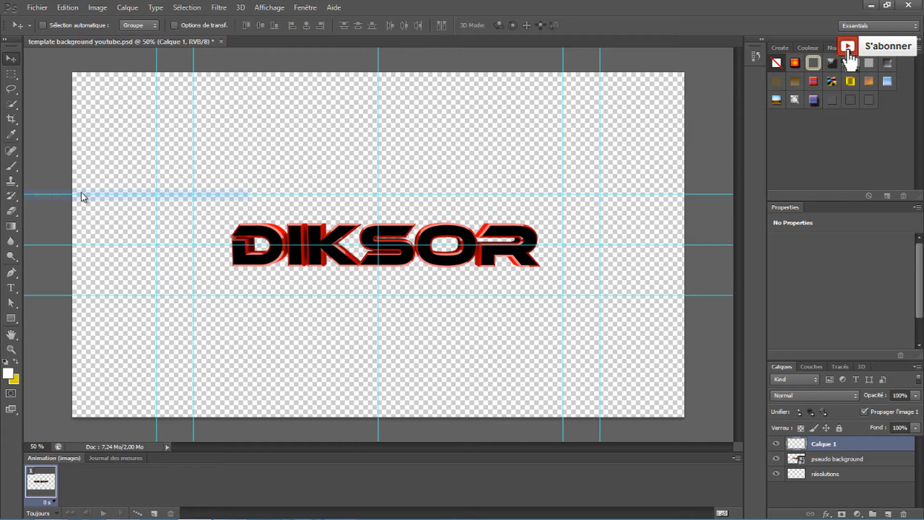
{"action": "left_click", "coordinate": [262, 200]}
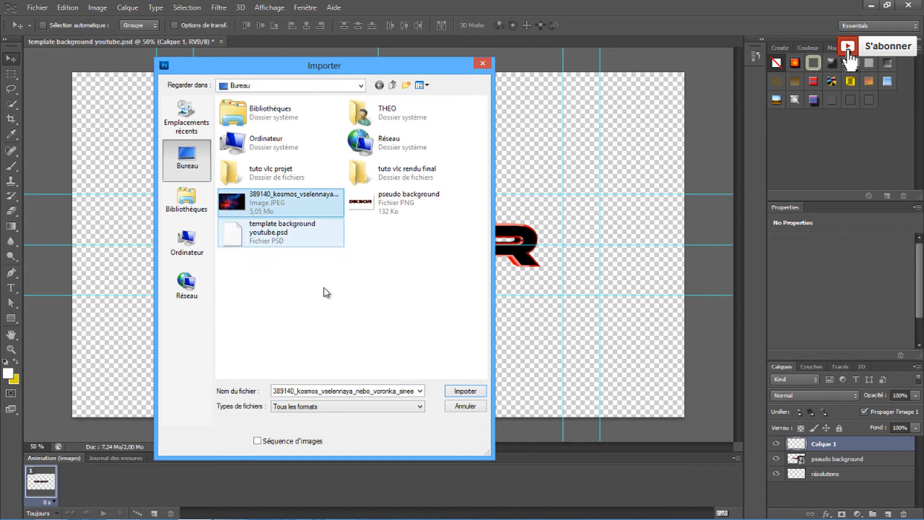
{"action": "left_click", "coordinate": [465, 391]}
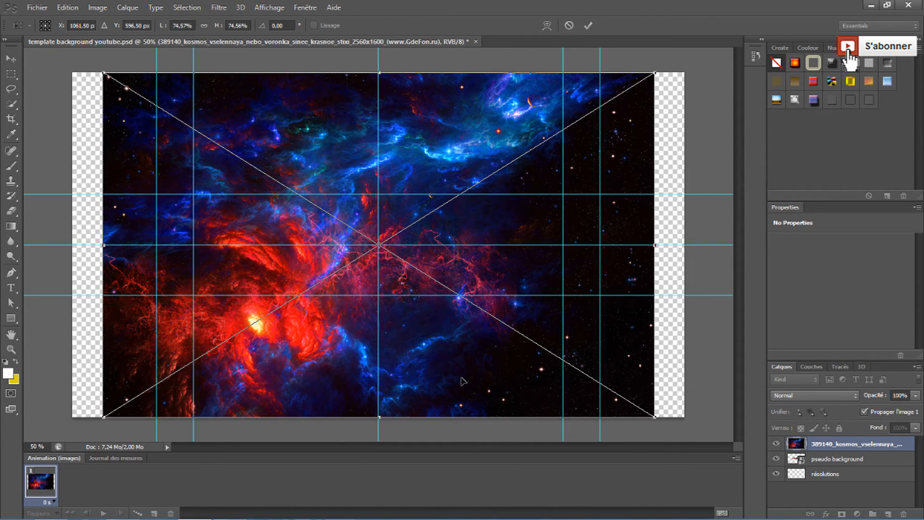
Step: Stretch the placed space image horizontally to both canvas edges, at about 82.8% width, and commit the placement
{"action": "left_click_drag", "start_coordinate": [102, 246], "coordinate": [72, 246]}
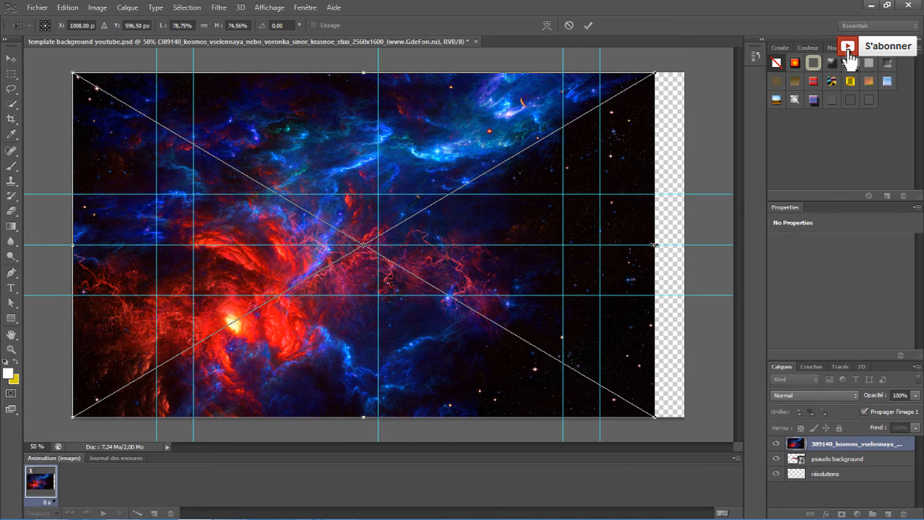
{"action": "left_click_drag", "start_coordinate": [654, 245], "coordinate": [683, 248]}
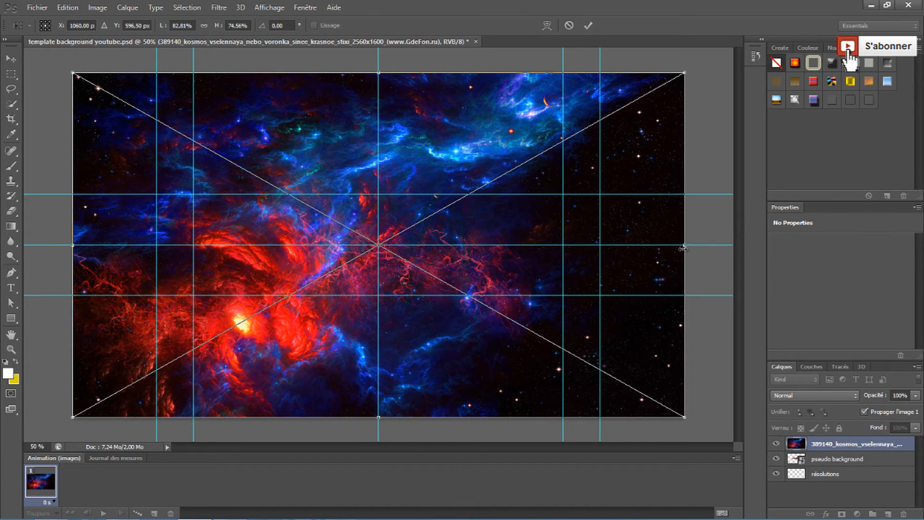
{"action": "right_click", "coordinate": [496, 243]}
{"action": "left_click", "coordinate": [534, 247]}
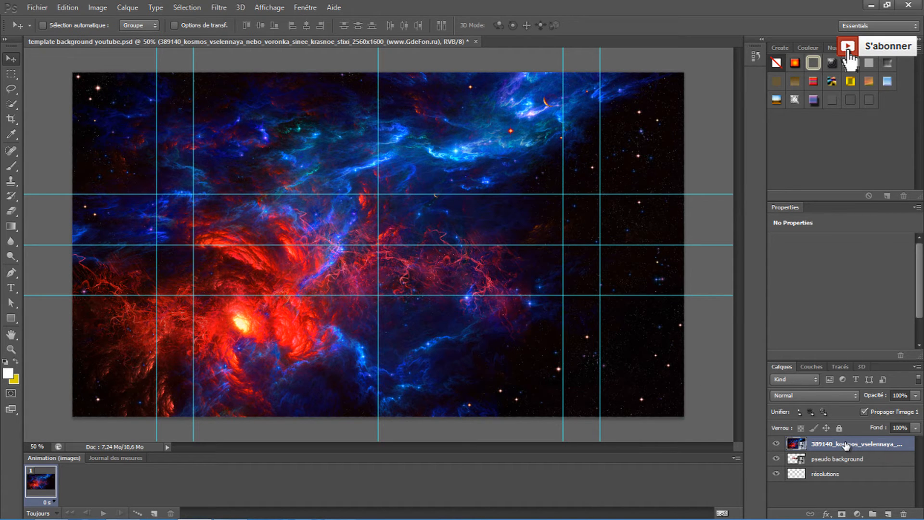
Step: Move the 389140_kosmos space image layer directly below the pseudo background text layer
{"action": "left_click_drag", "start_coordinate": [846, 443], "coordinate": [852, 470]}
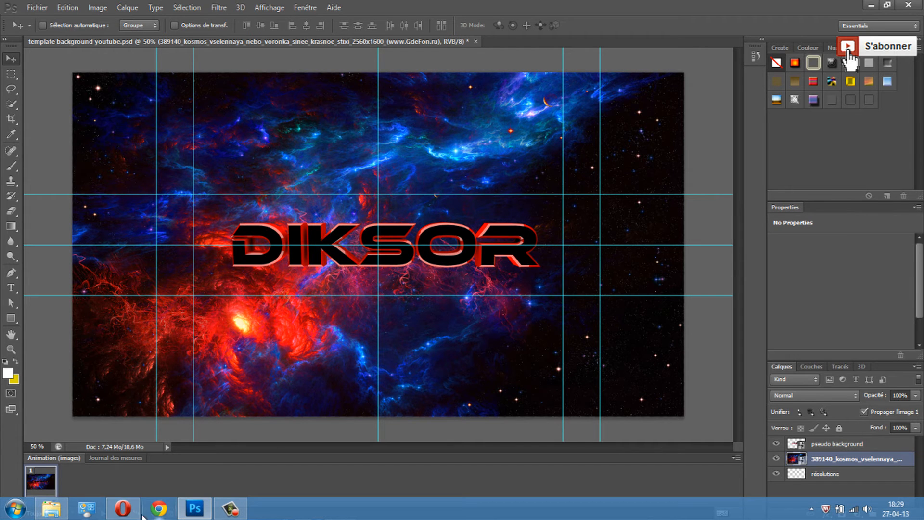
Step: Switch to Opera and search Google Images for "mw3 png"
{"action": "left_click", "coordinate": [123, 513]}
{"action": "left_click", "coordinate": [150, 8]}
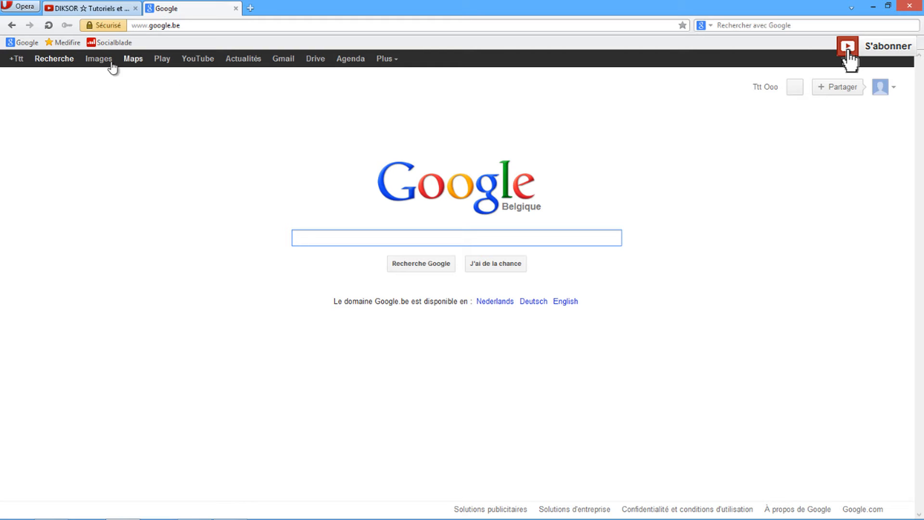
{"action": "left_click", "coordinate": [104, 59]}
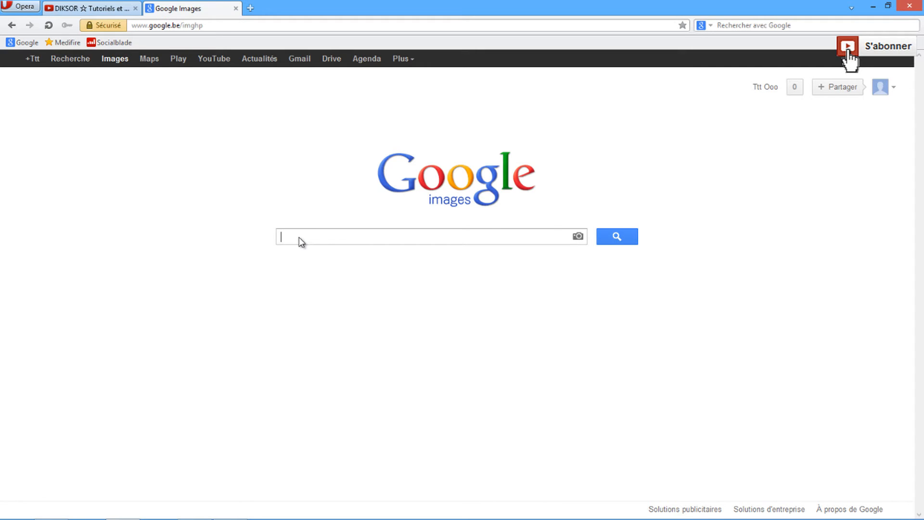
{"action": "type", "text": "mo"}
{"action": "key", "text": "BackSpace"}
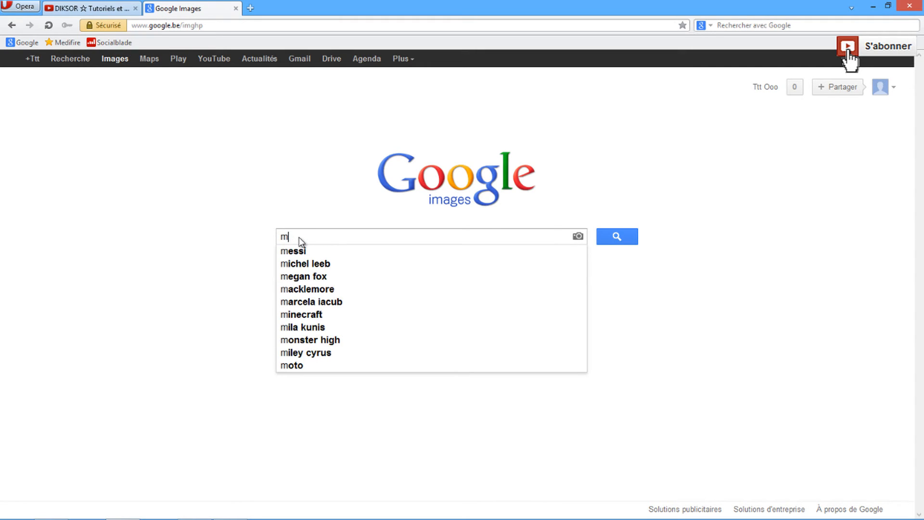
{"action": "type", "text": "w3 png"}
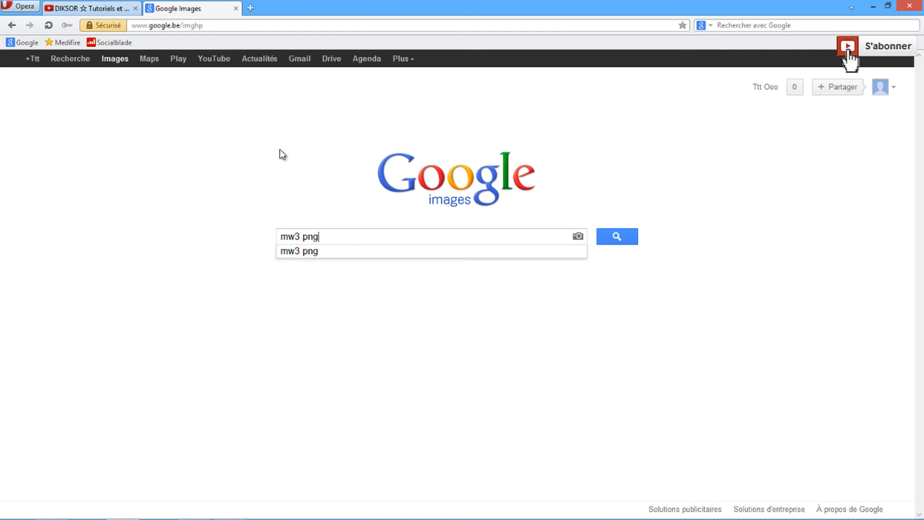
{"action": "left_click", "coordinate": [633, 240]}
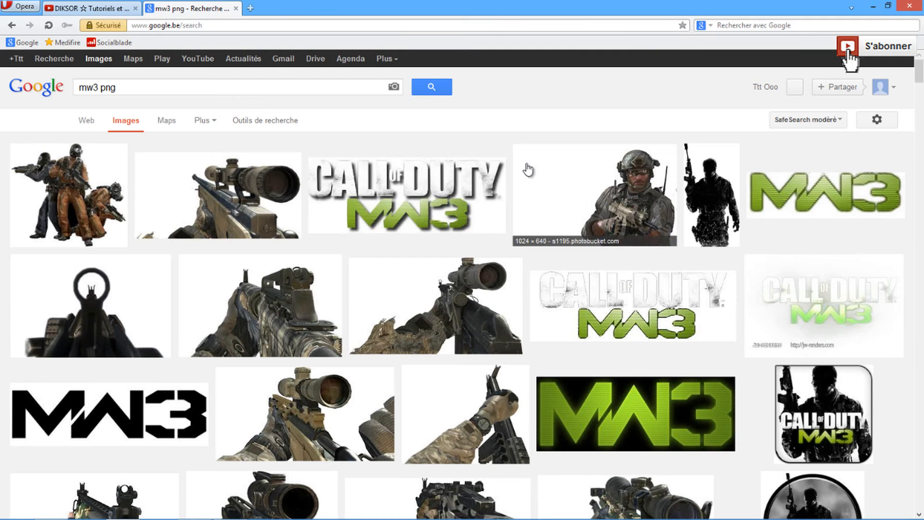
Step: Look through the image results and open the black soldier silhouette with raised rifle at its original size
{"action": "scroll", "coordinate": [433, 222], "scroll_direction": "down", "scroll_amount": 2}
{"action": "scroll", "coordinate": [465, 254], "scroll_direction": "down", "scroll_amount": 5}
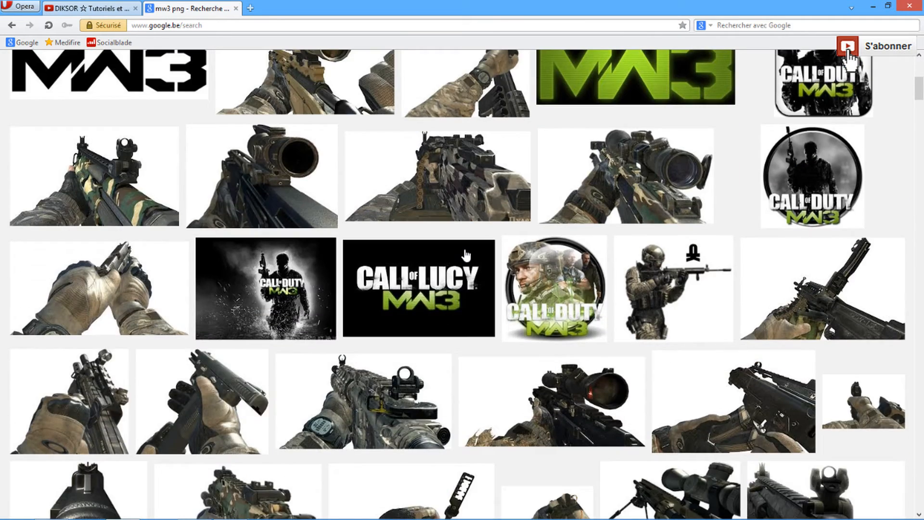
{"action": "scroll", "coordinate": [465, 254], "scroll_direction": "up", "scroll_amount": 7}
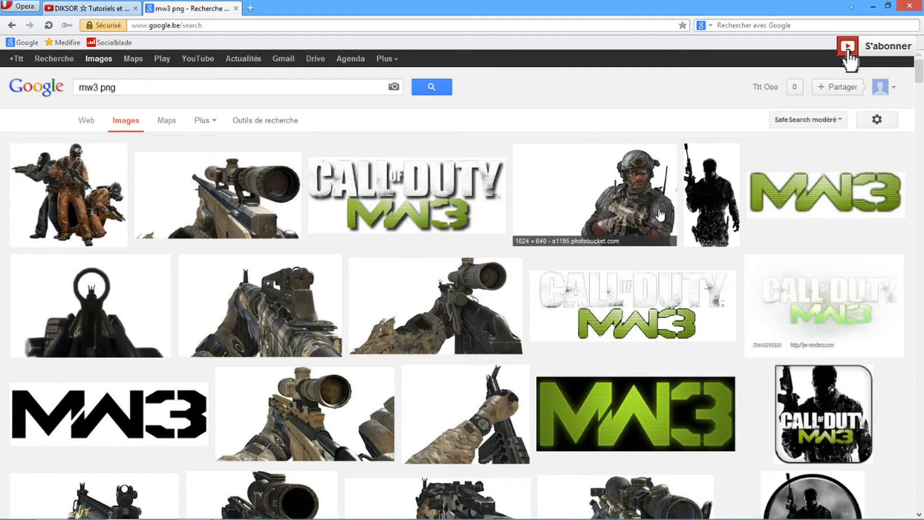
{"action": "left_click", "coordinate": [713, 172]}
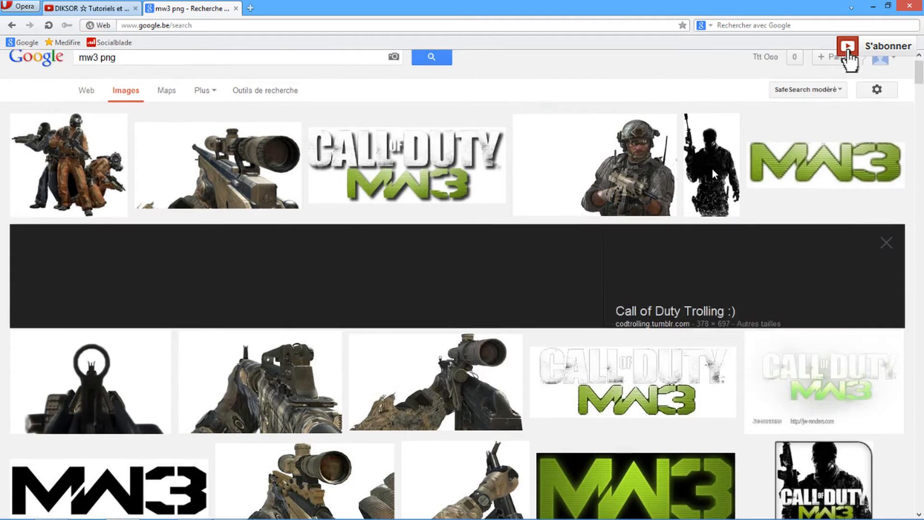
{"action": "left_click", "coordinate": [698, 268]}
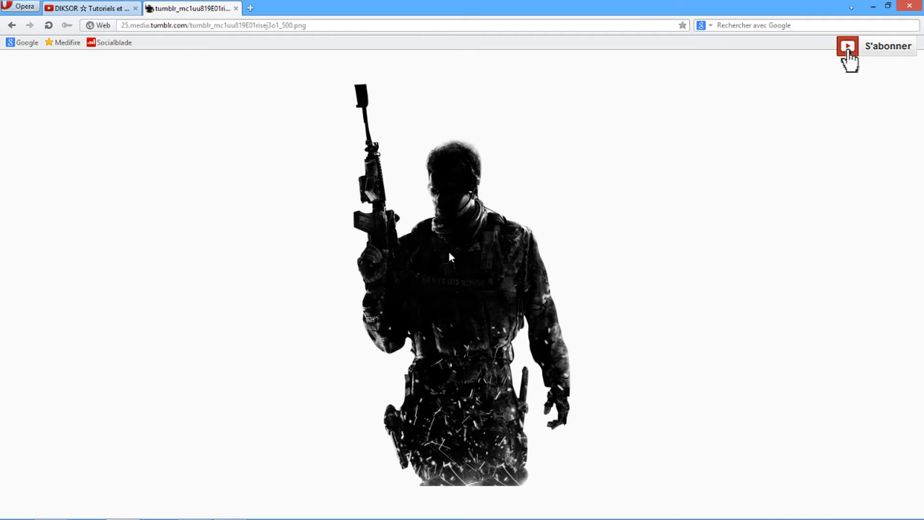
Step: Shrink the browser window, reveal the desktop and save the soldier image onto it, then minimize the browser
{"action": "left_click", "coordinate": [888, 6]}
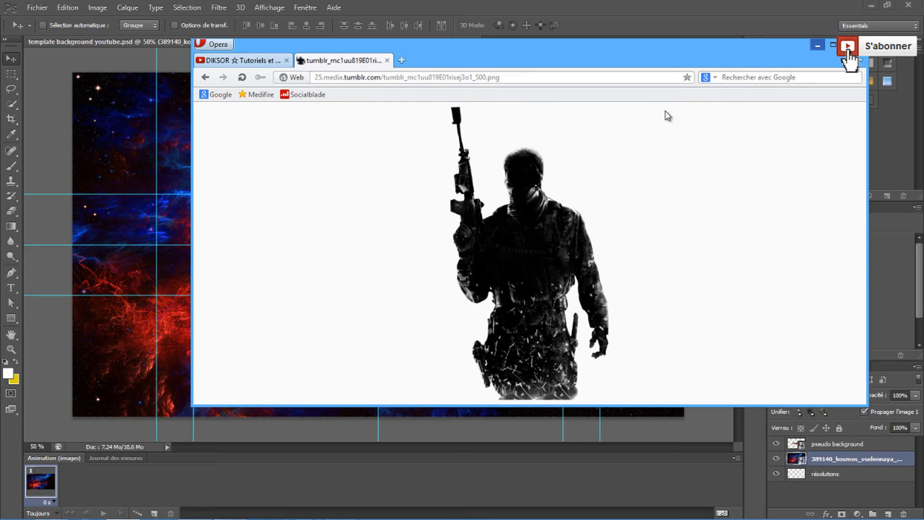
{"action": "left_click", "coordinate": [872, 6]}
{"action": "left_click_drag", "start_coordinate": [508, 240], "coordinate": [104, 393]}
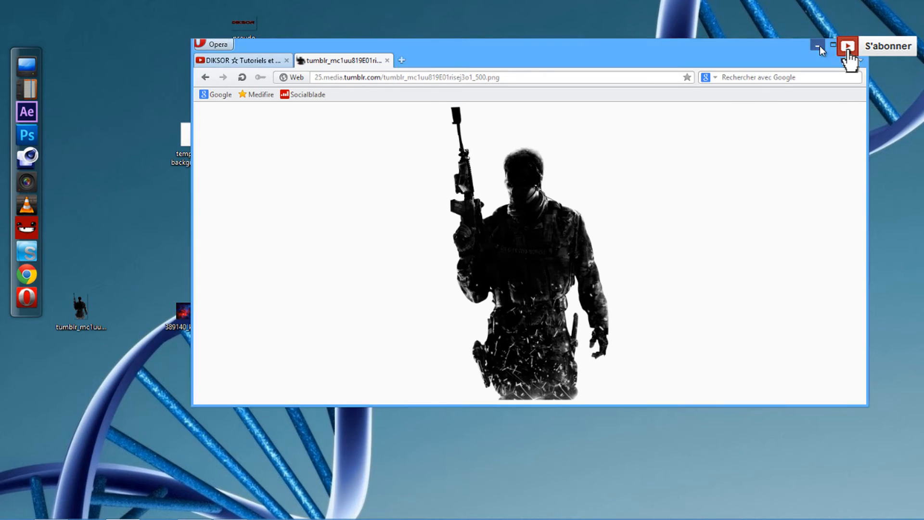
{"action": "left_click", "coordinate": [819, 47]}
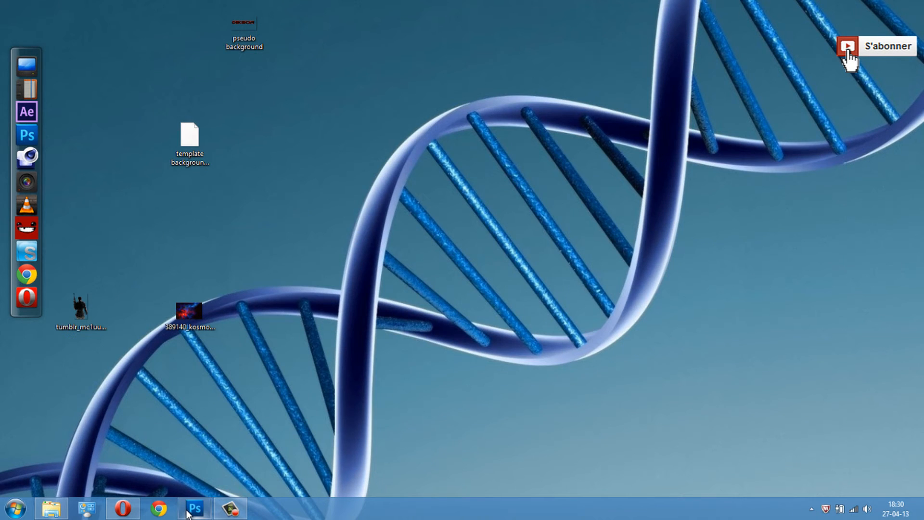
Step: Return to Photoshop and place the tumblr_mc1uu819E01risej3o1_500 PNG from the desktop into the template
{"action": "left_click", "coordinate": [194, 508]}
{"action": "left_click", "coordinate": [37, 8]}
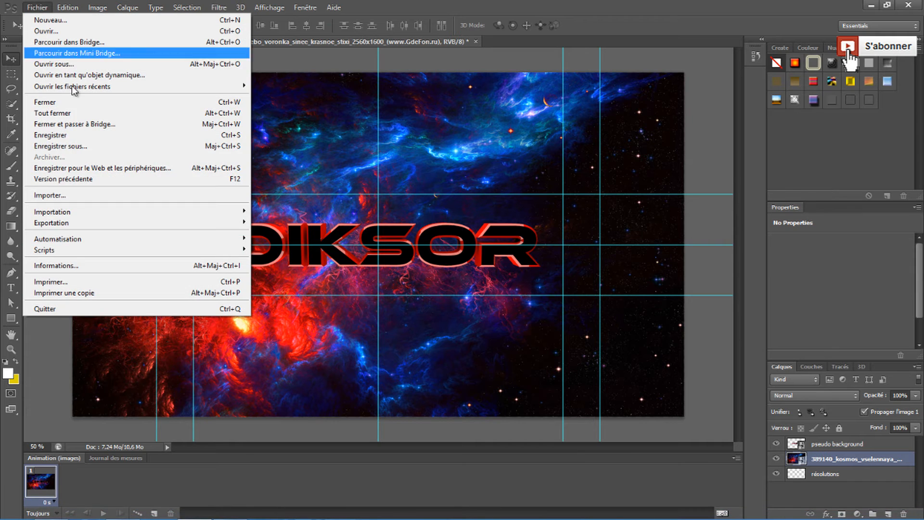
{"action": "left_click", "coordinate": [66, 195]}
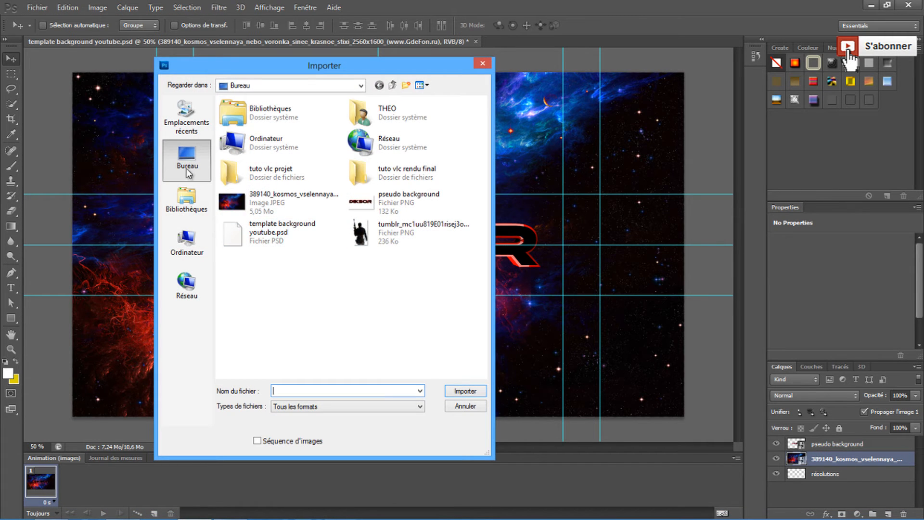
{"action": "left_click", "coordinate": [409, 231]}
{"action": "left_click", "coordinate": [466, 391]}
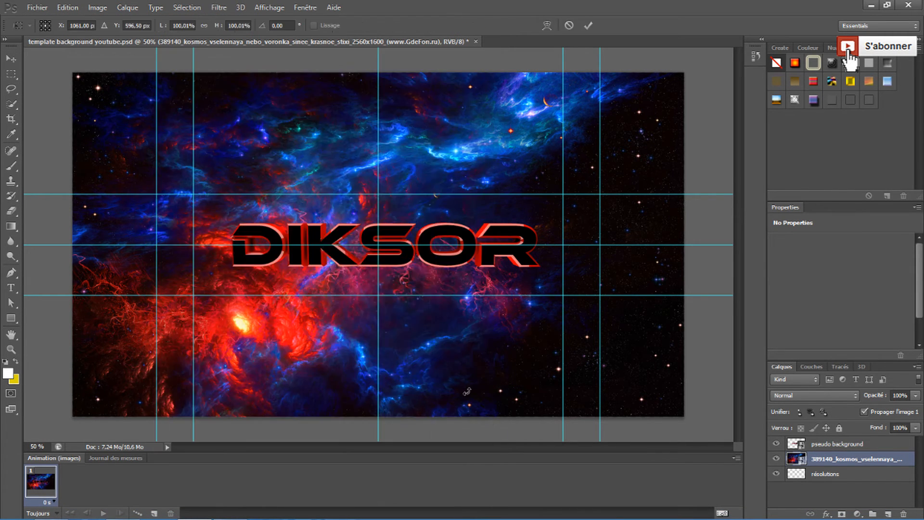
Step: Scale the soldier to about 50.2%, position it left of the DIKSOR text within the central horizontal guides, and commit the placement
{"action": "left_click_drag", "start_coordinate": [385, 200], "coordinate": [254, 192]}
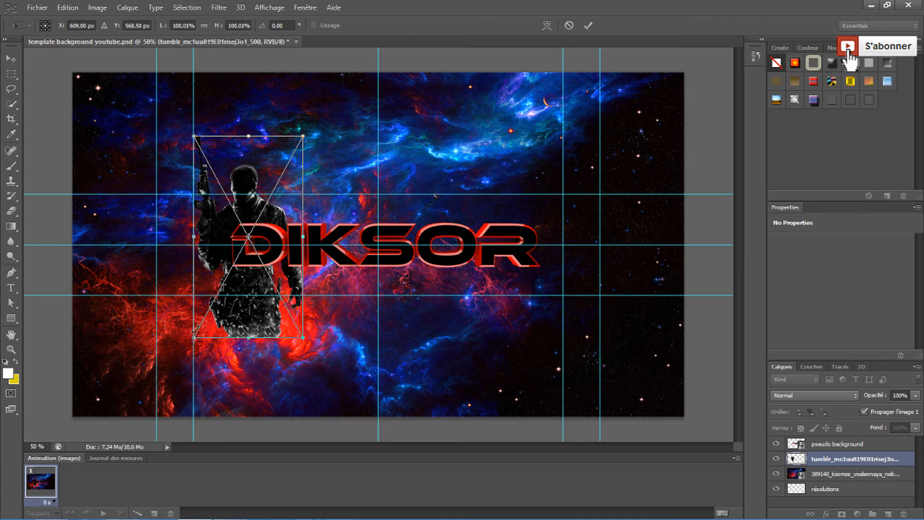
{"action": "left_click_drag", "start_coordinate": [195, 332], "coordinate": [248, 237]}
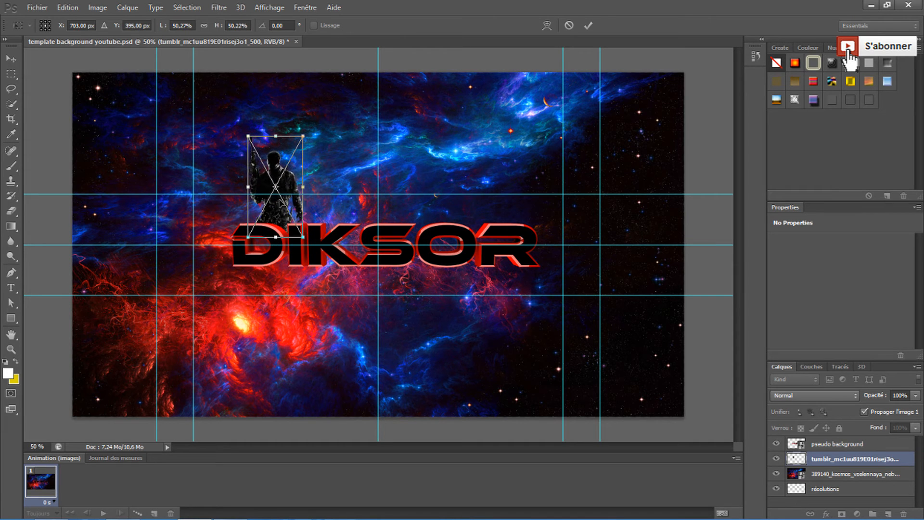
{"action": "left_click_drag", "start_coordinate": [280, 201], "coordinate": [197, 258]}
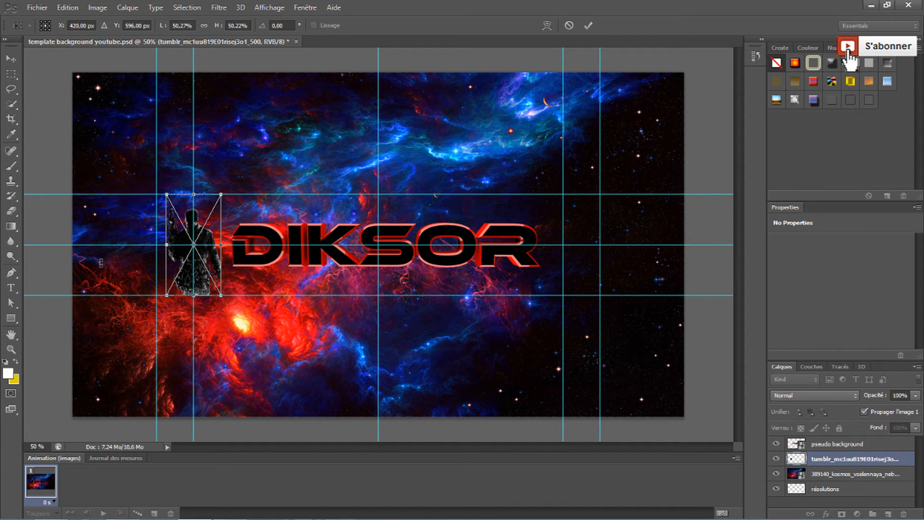
{"action": "right_click", "coordinate": [190, 262]}
{"action": "left_click", "coordinate": [240, 264]}
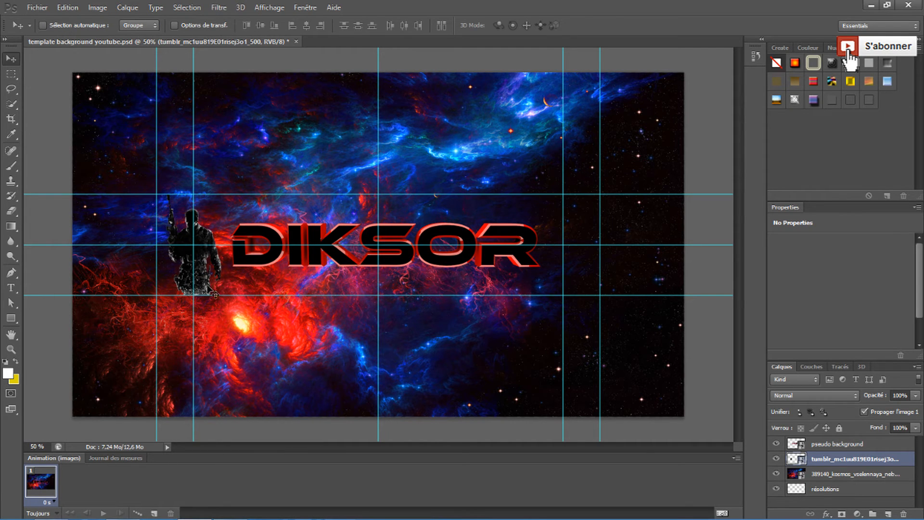
Step: Go back to the "mw3 png" results in Opera and open the round Call of Duty MW3 logo at its original size
{"action": "left_click", "coordinate": [126, 508]}
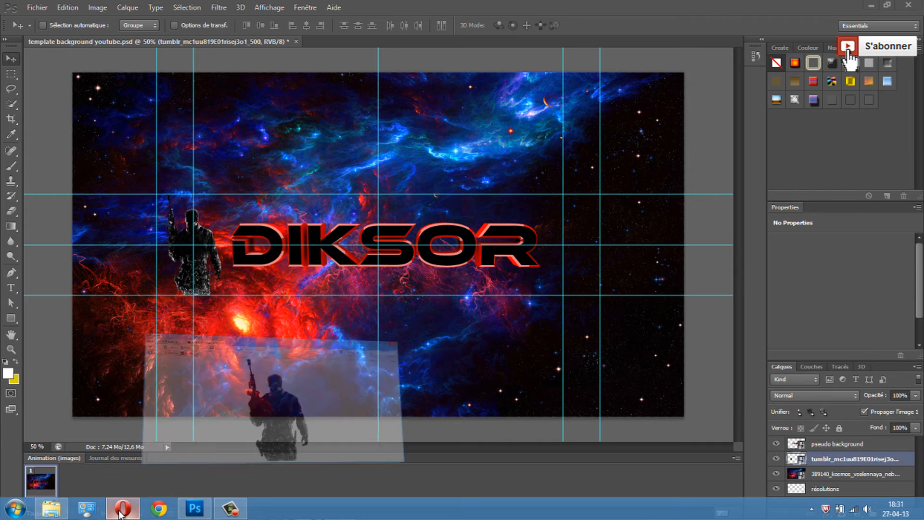
{"action": "left_click", "coordinate": [205, 77]}
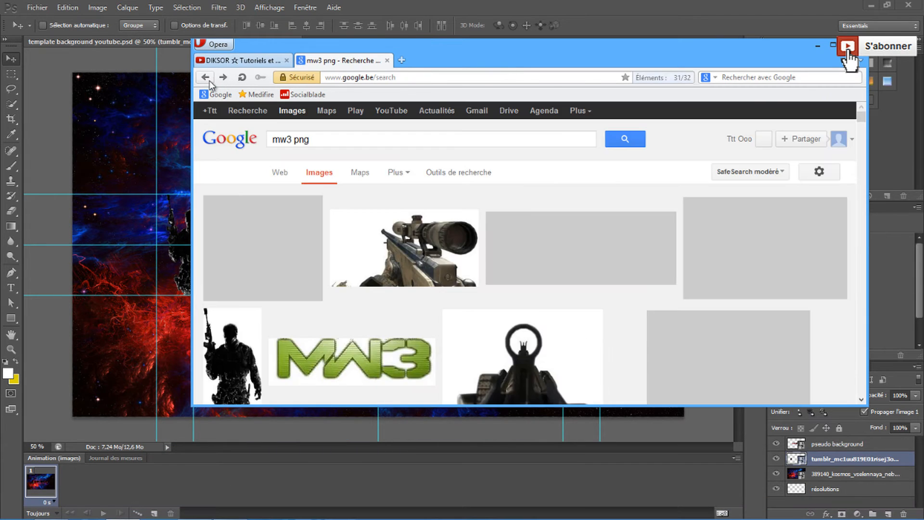
{"action": "left_click", "coordinate": [828, 173]}
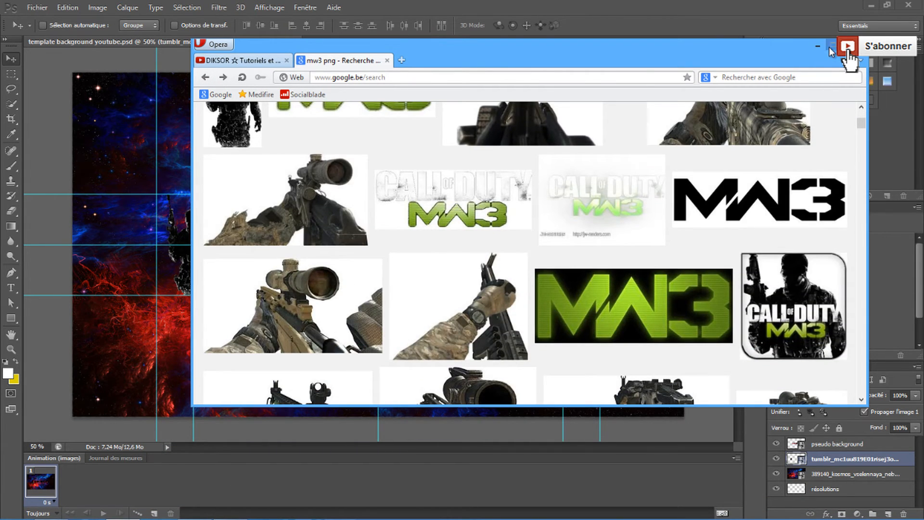
{"action": "left_click", "coordinate": [833, 45]}
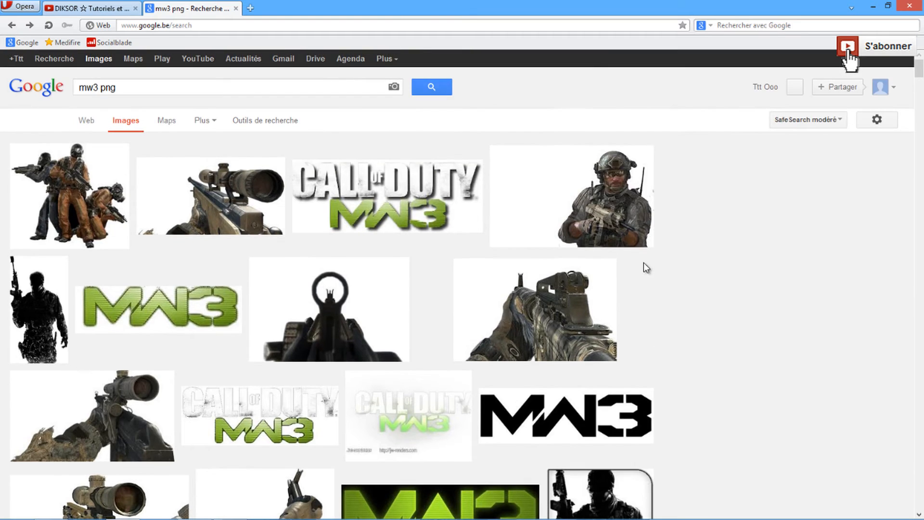
{"action": "scroll", "coordinate": [643, 262], "scroll_direction": "down", "scroll_amount": 10}
{"action": "scroll", "coordinate": [635, 259], "scroll_direction": "down", "scroll_amount": 5}
{"action": "scroll", "coordinate": [241, 313], "scroll_direction": "up", "scroll_amount": 5}
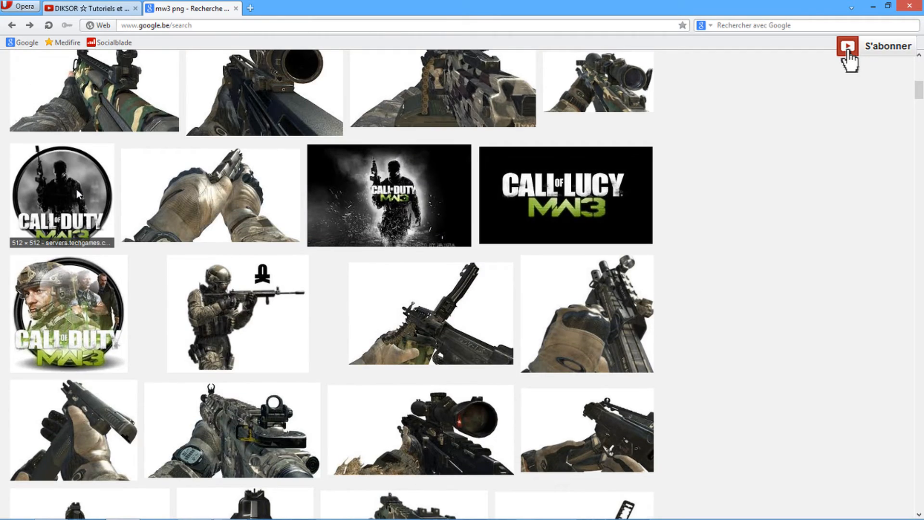
{"action": "left_click", "coordinate": [77, 189]}
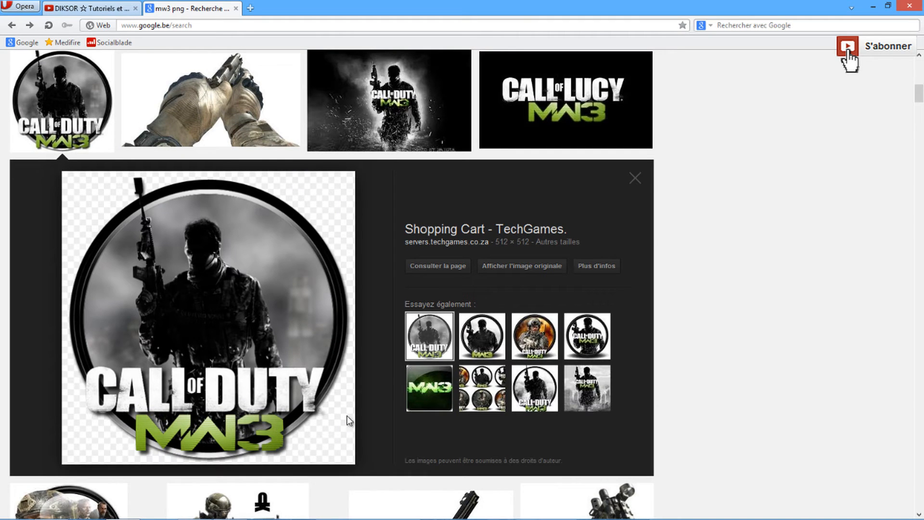
{"action": "left_click", "coordinate": [522, 266]}
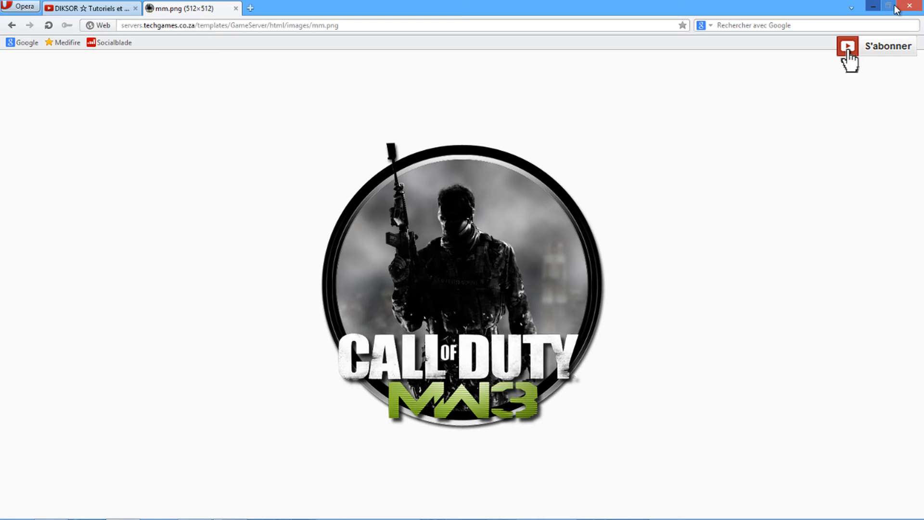
Step: Shrink the browser window, reveal the desktop and save the round MW3 logo onto it
{"action": "left_click", "coordinate": [892, 6]}
{"action": "left_click", "coordinate": [871, 6]}
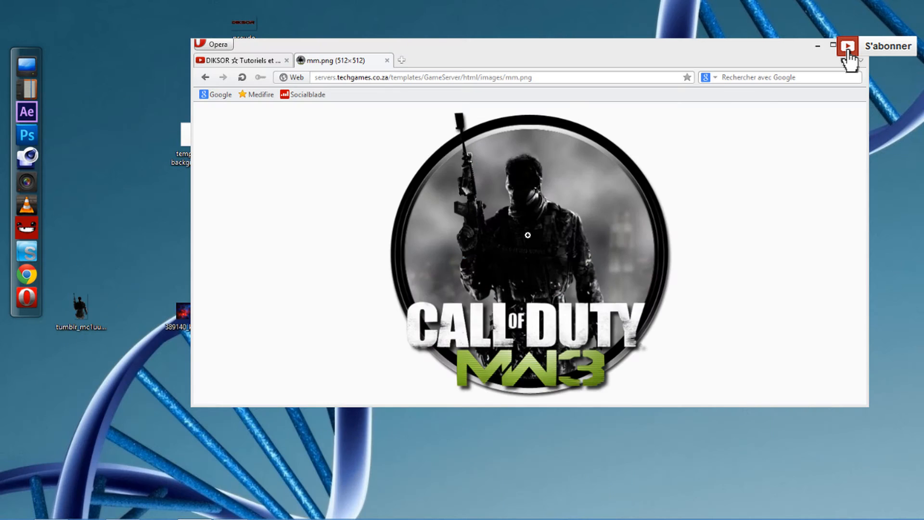
{"action": "left_click_drag", "start_coordinate": [527, 237], "coordinate": [135, 401]}
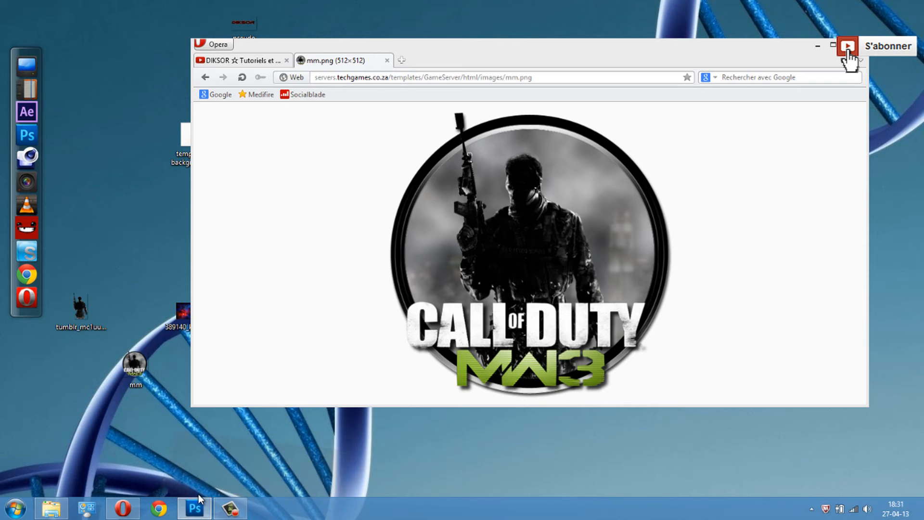
Step: Return to Photoshop and place the mm PNG from the desktop into the template
{"action": "left_click", "coordinate": [195, 509]}
{"action": "left_click", "coordinate": [37, 7]}
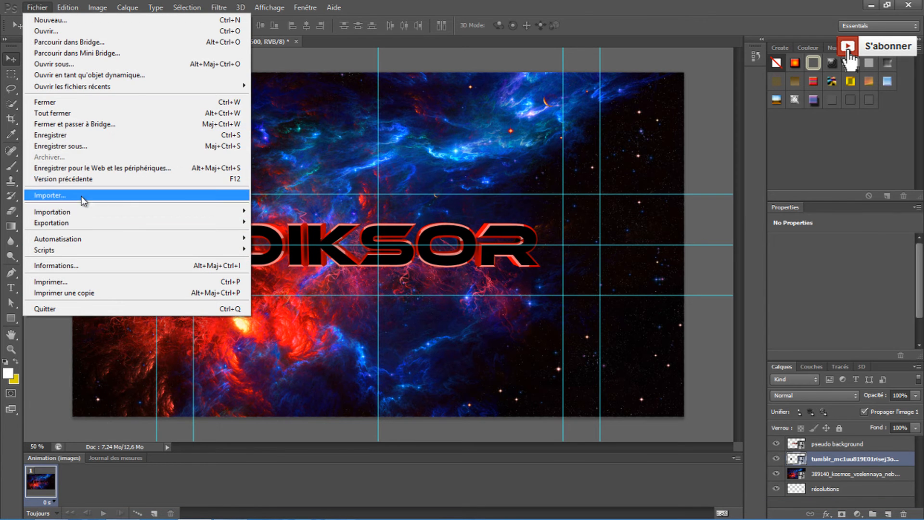
{"action": "left_click", "coordinate": [80, 196]}
{"action": "left_click", "coordinate": [382, 202]}
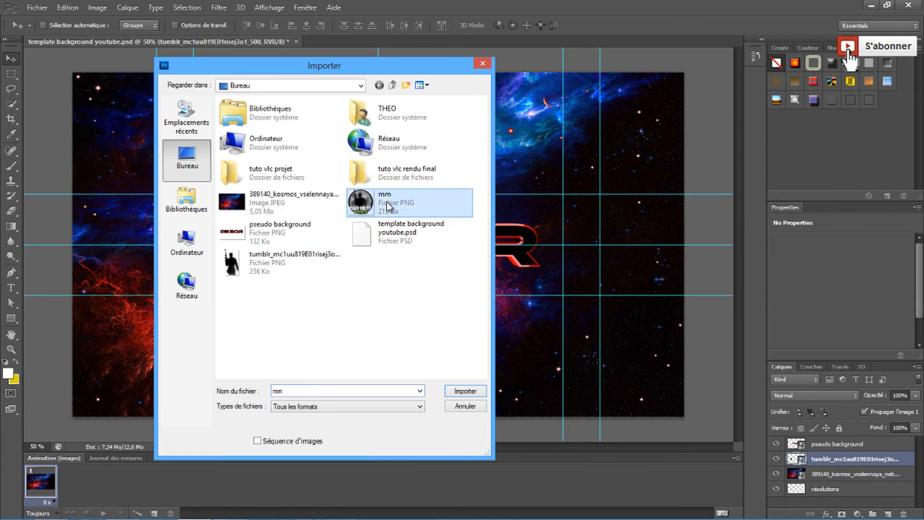
{"action": "left_click", "coordinate": [464, 391]}
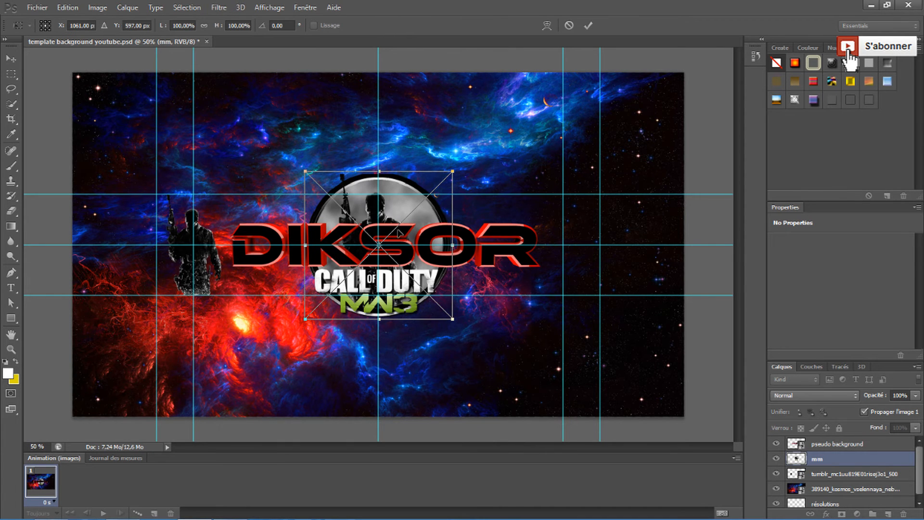
Step: Move the round MW3 logo to the right of the DIKSOR text, scale it down to about the text's height, and commit it
{"action": "left_click_drag", "start_coordinate": [415, 236], "coordinate": [637, 235]}
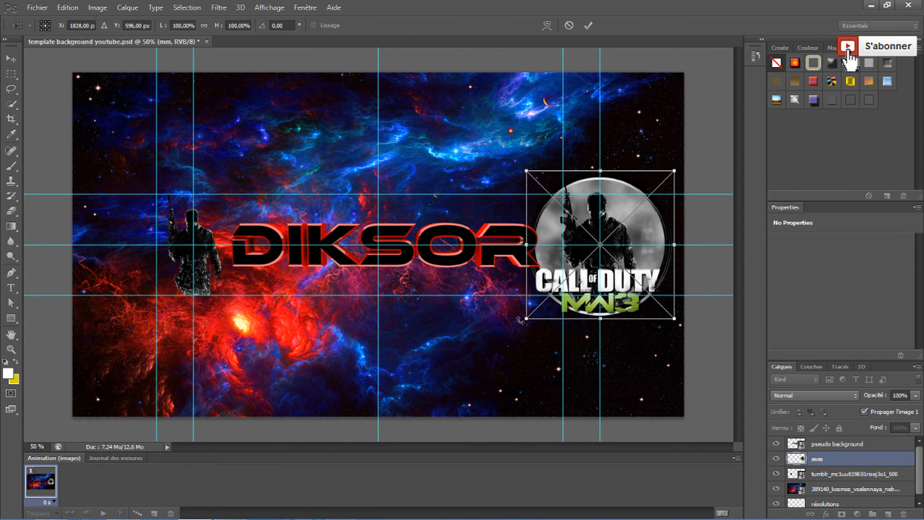
{"action": "left_click_drag", "start_coordinate": [524, 320], "coordinate": [597, 265]}
{"action": "right_click", "coordinate": [584, 251]}
{"action": "left_click", "coordinate": [608, 259]}
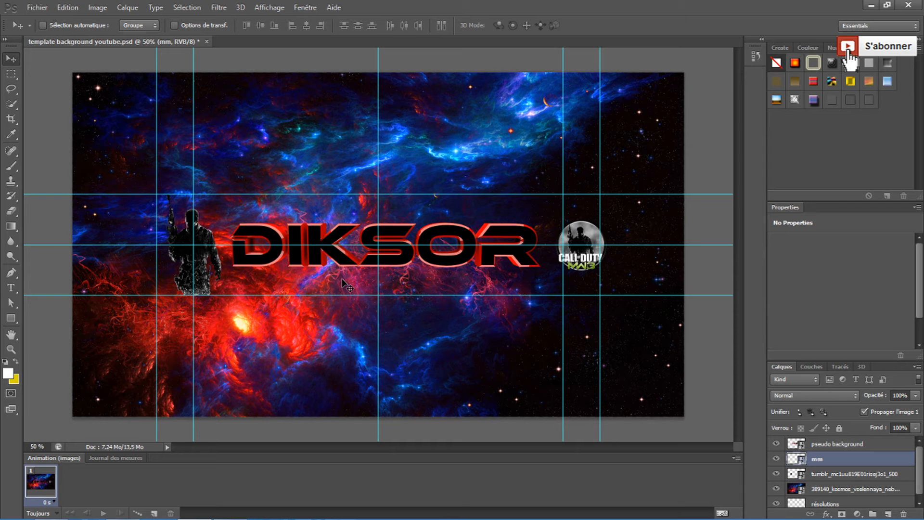
Step: Draw a horizontal text box just below the DIKSOR title, spanning its width, and set the font size to 60 pt
{"action": "left_click", "coordinate": [13, 291]}
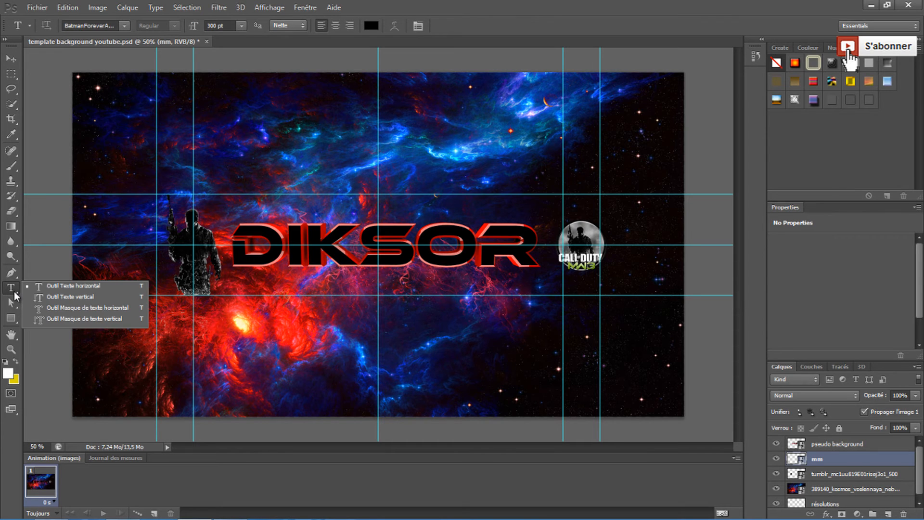
{"action": "left_click", "coordinate": [94, 287]}
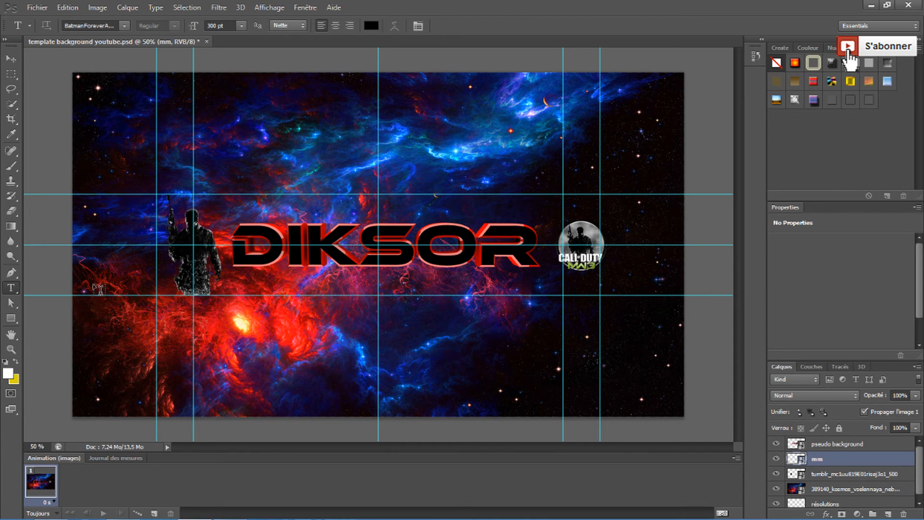
{"action": "left_click_drag", "start_coordinate": [232, 272], "coordinate": [547, 295]}
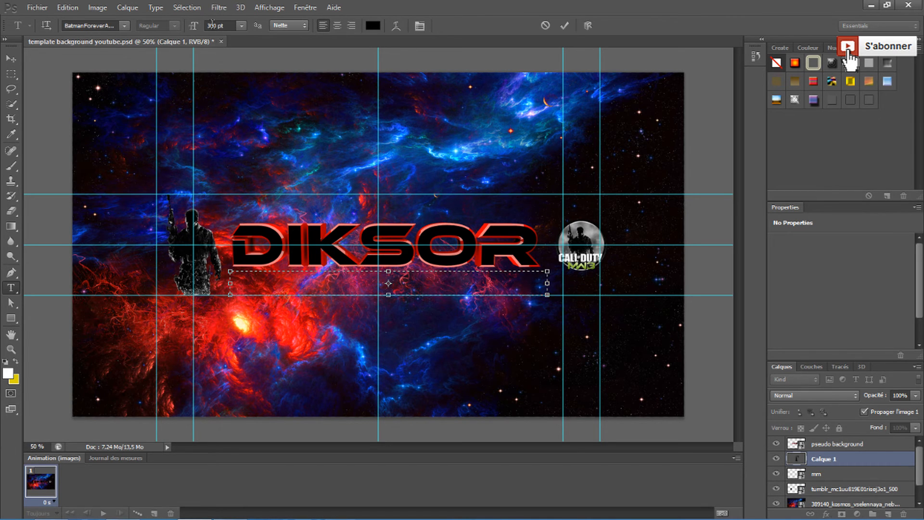
{"action": "left_click", "coordinate": [244, 25]}
{"action": "left_click", "coordinate": [239, 147]}
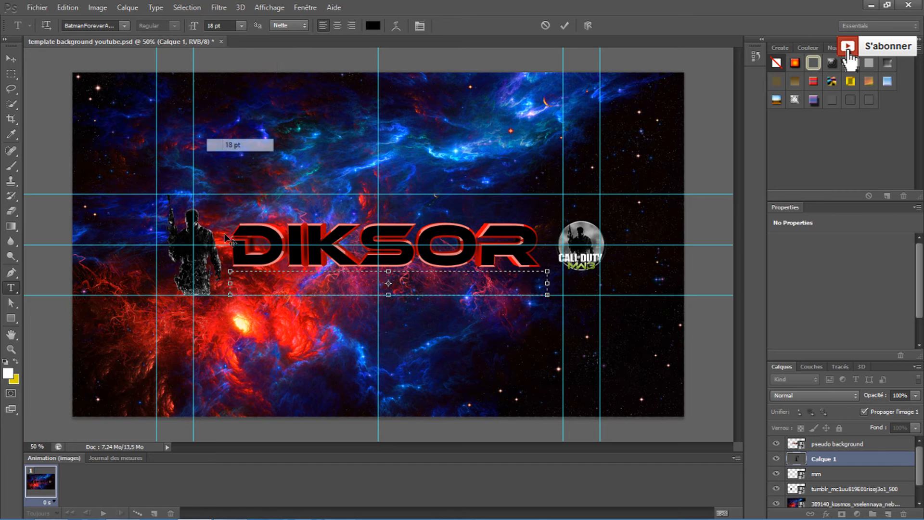
{"action": "left_click", "coordinate": [240, 25]}
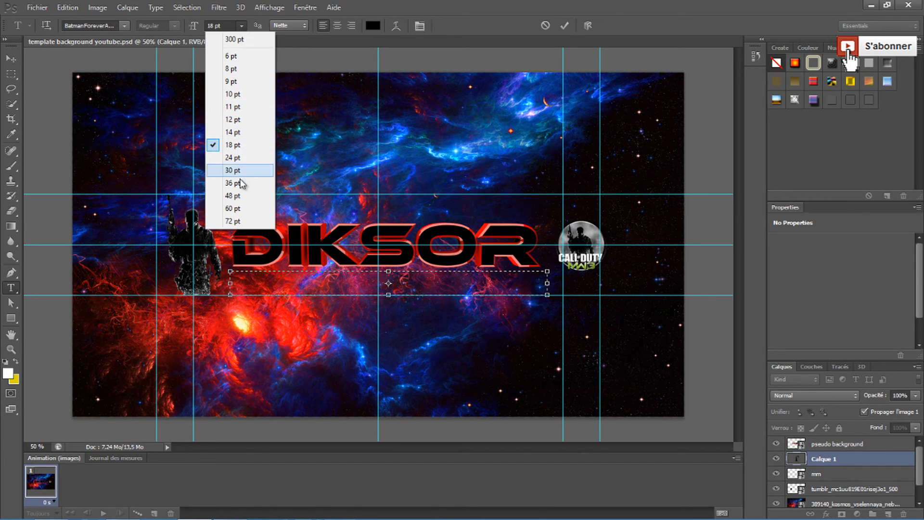
{"action": "left_click", "coordinate": [238, 209]}
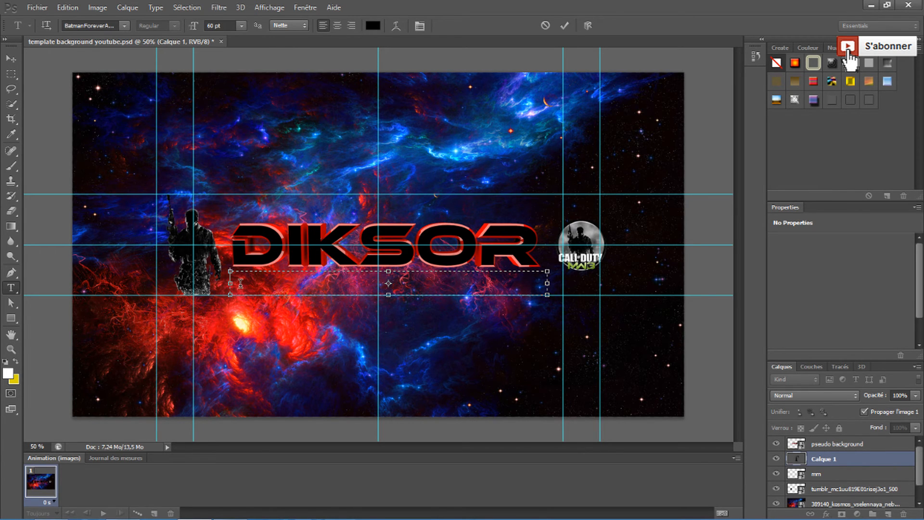
Step: Enter "gameplay fun cod" in the BatmanForeverAlternate font and shift the text slightly right so it sits centred under DIKSOR
{"action": "left_click", "coordinate": [123, 22]}
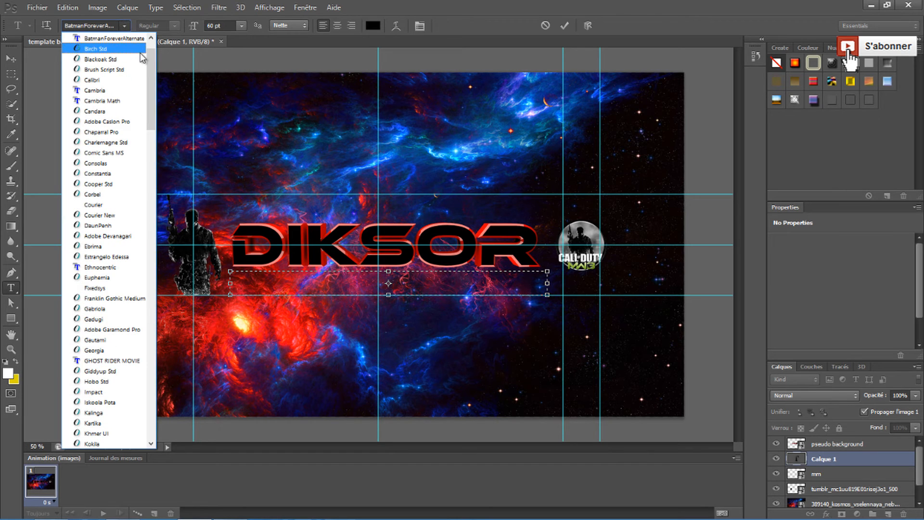
{"action": "left_click", "coordinate": [116, 39]}
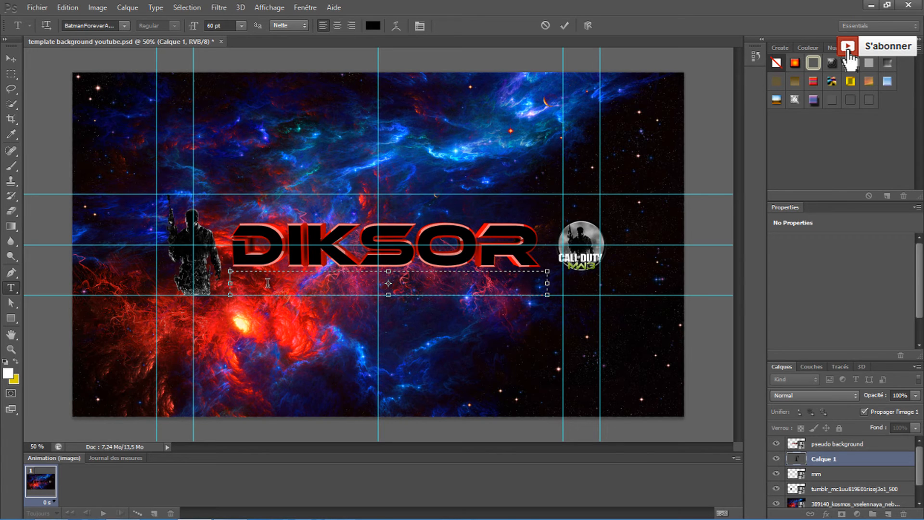
{"action": "type", "text": "GAMEPLAY"}
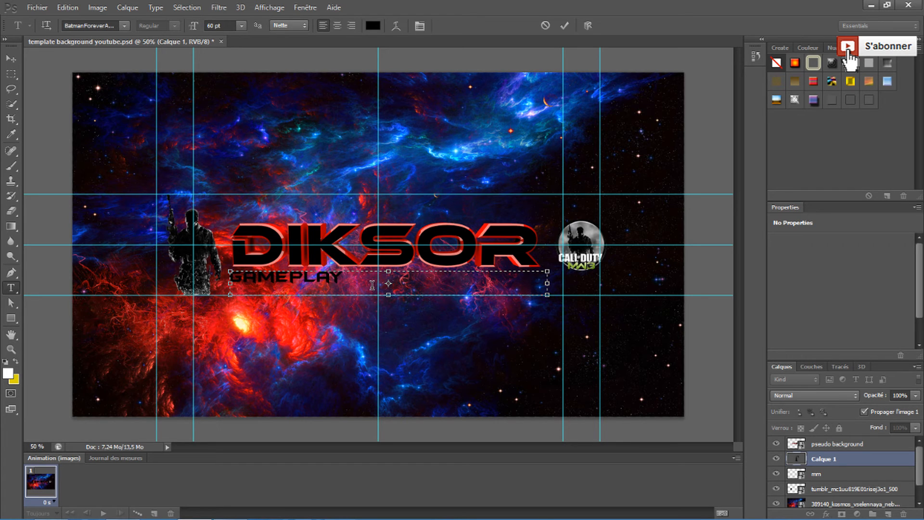
{"action": "type", "text": "   FUN  COD"}
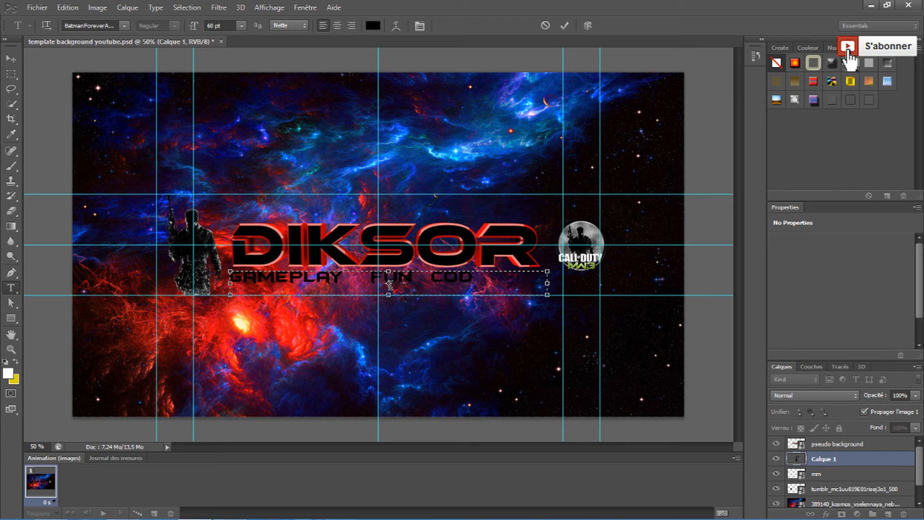
{"action": "left_click", "coordinate": [10, 58]}
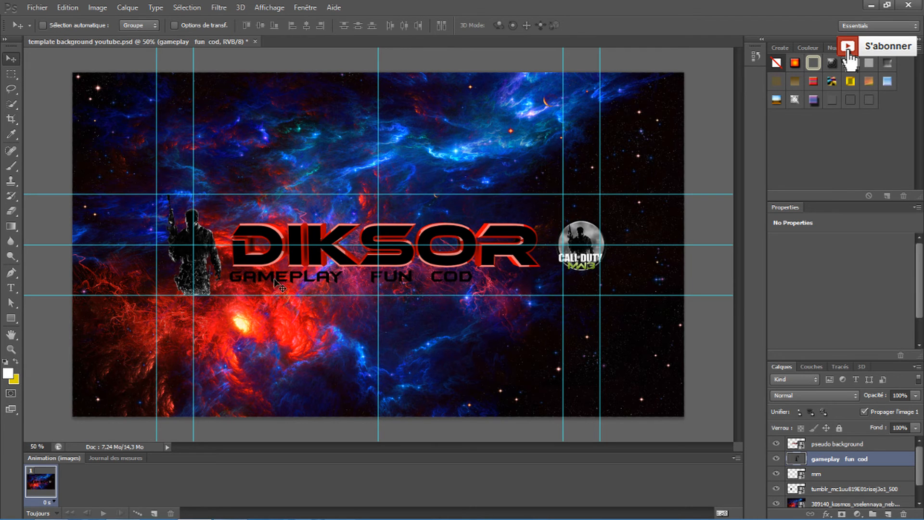
{"action": "left_click_drag", "start_coordinate": [294, 281], "coordinate": [314, 284]}
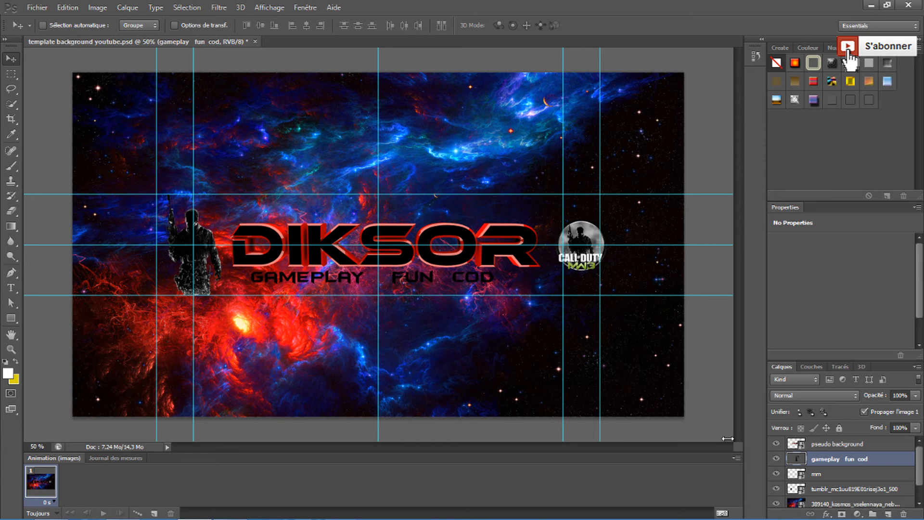
Step: Open the layer style of the "gameplay fun cod" text layer and enable Bevel and Emboss
{"action": "double_click", "coordinate": [862, 458]}
{"action": "double_click", "coordinate": [892, 460]}
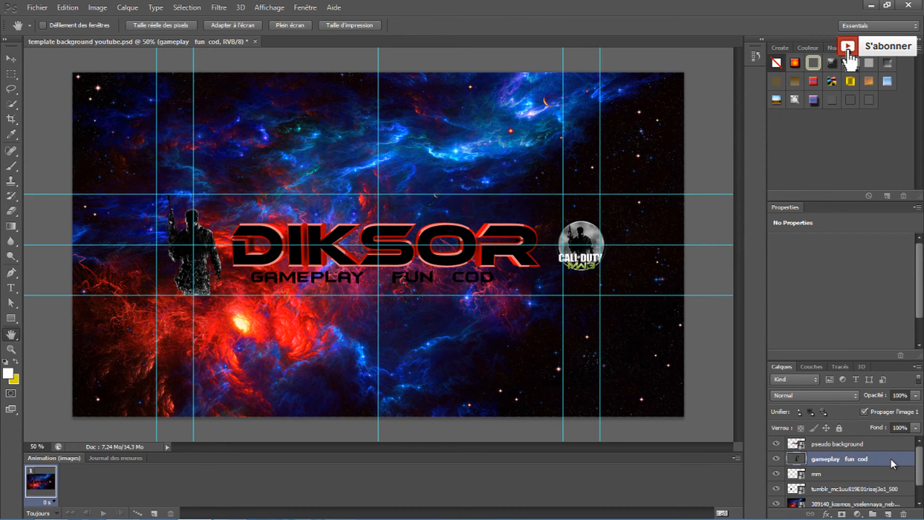
{"action": "left_click_drag", "start_coordinate": [623, 126], "coordinate": [604, 119]}
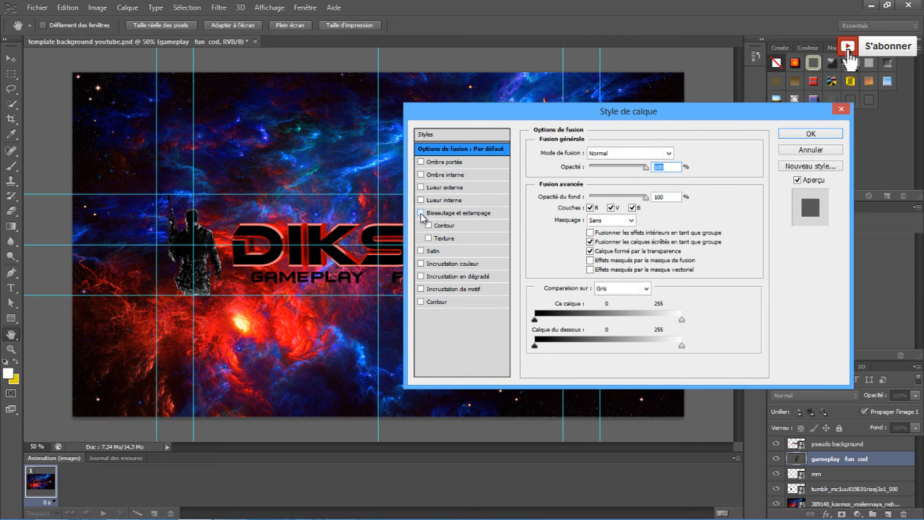
{"action": "left_click", "coordinate": [421, 213]}
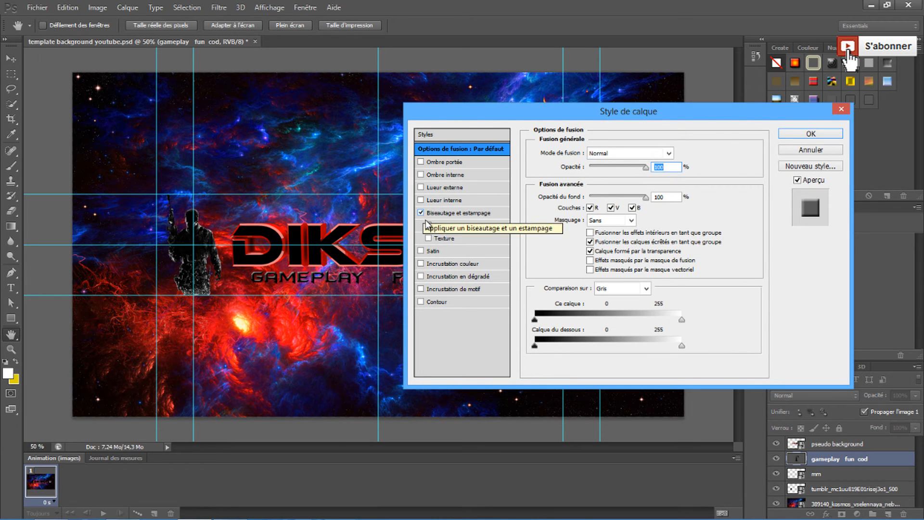
{"action": "left_click_drag", "start_coordinate": [597, 118], "coordinate": [617, 87]}
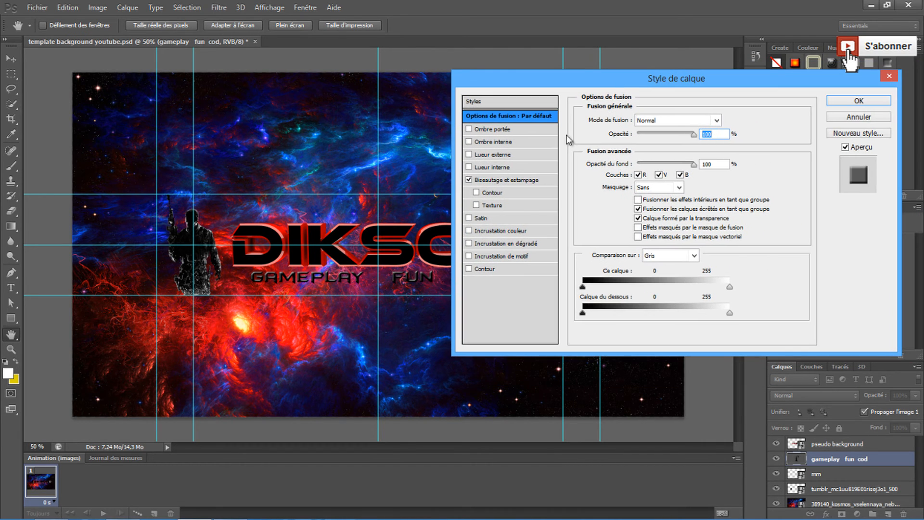
Step: Add a colour overlay to the subtitle text, trying blue 0042ff before setting it to black 000000
{"action": "left_click", "coordinate": [469, 231]}
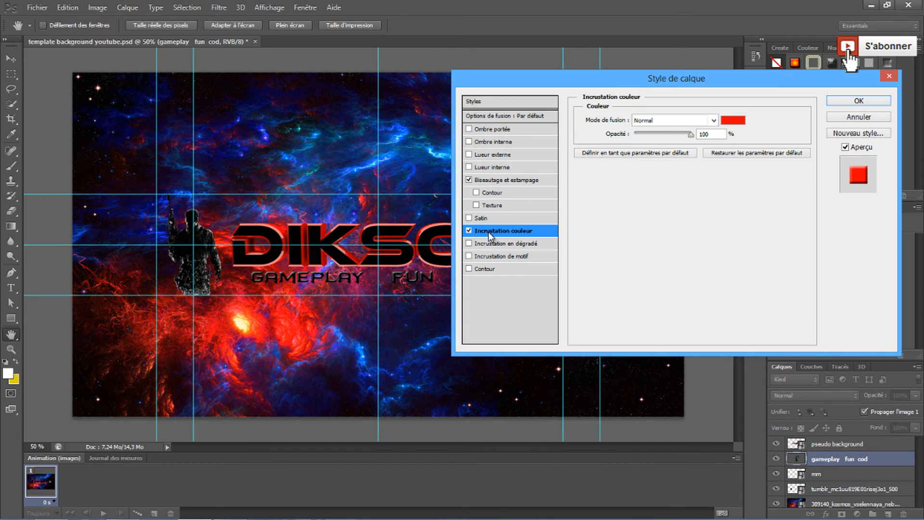
{"action": "left_click", "coordinate": [733, 122]}
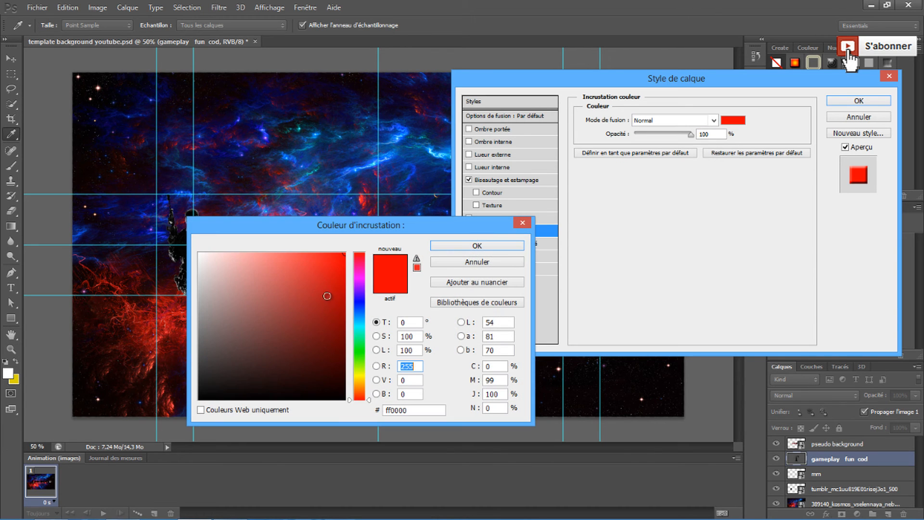
{"action": "left_click_drag", "start_coordinate": [360, 290], "coordinate": [360, 309]}
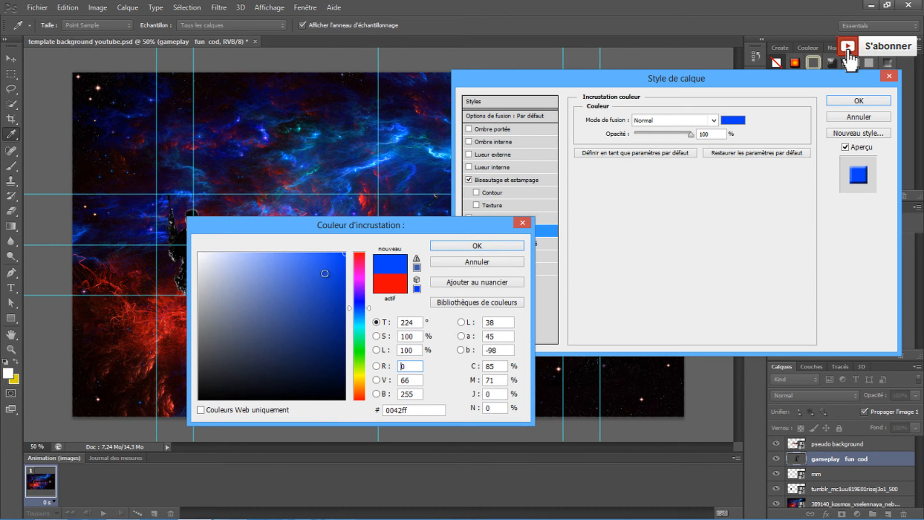
{"action": "left_click", "coordinate": [447, 247]}
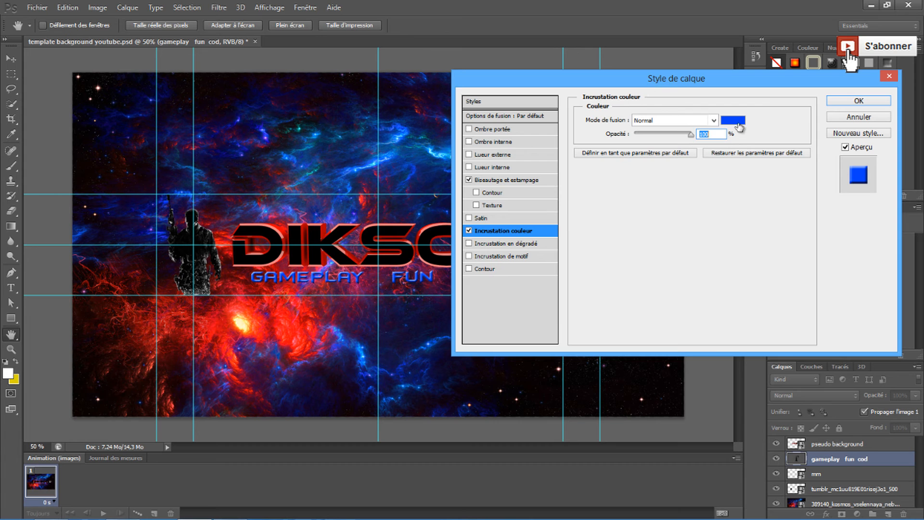
{"action": "left_click", "coordinate": [739, 124]}
{"action": "left_click", "coordinate": [199, 399]}
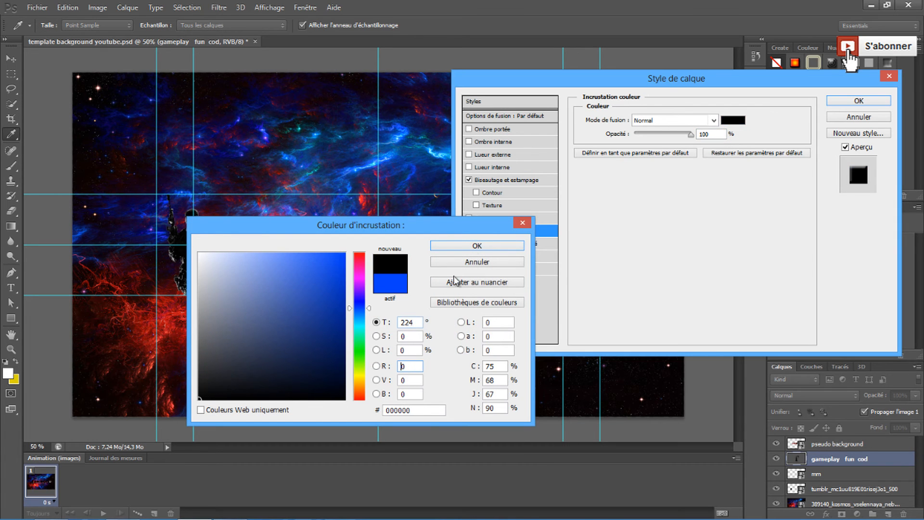
{"action": "left_click", "coordinate": [476, 245]}
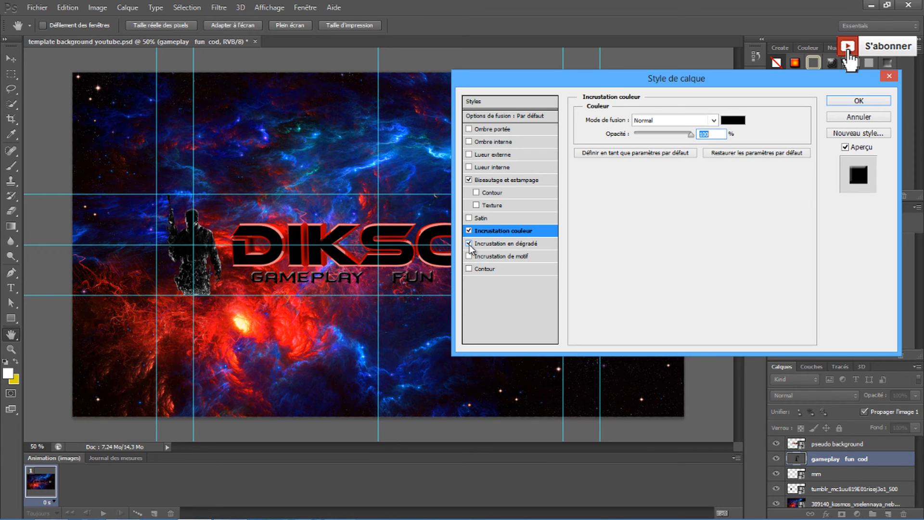
Step: Enable a black-to-white linear gradient overlay on the subtitle text and apply the layer style
{"action": "left_click", "coordinate": [503, 244]}
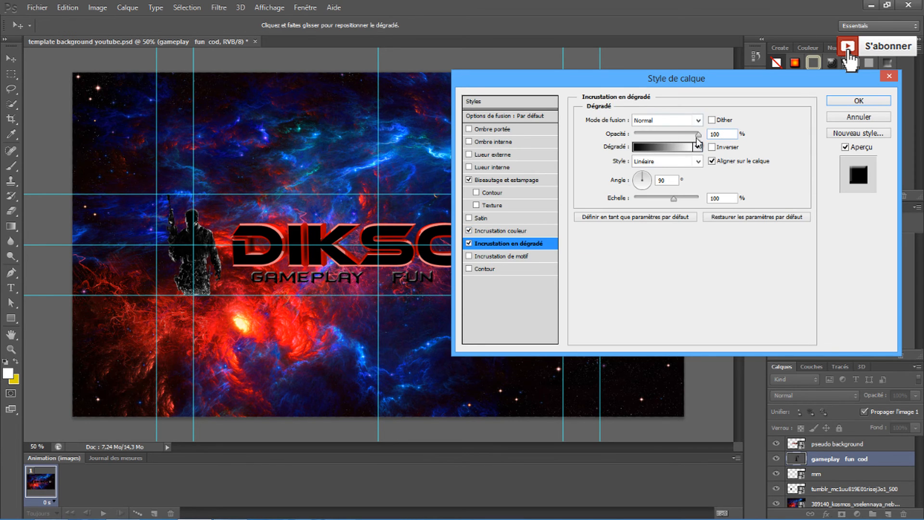
{"action": "mouse_move", "coordinate": [698, 141]}
{"action": "left_mouse_down"}
{"action": "mouse_move", "coordinate": [608, 152]}
{"action": "mouse_move", "coordinate": [708, 140]}
{"action": "left_mouse_up"}
{"action": "left_click_drag", "start_coordinate": [672, 83], "coordinate": [574, 99]}
{"action": "left_click", "coordinate": [759, 118]}
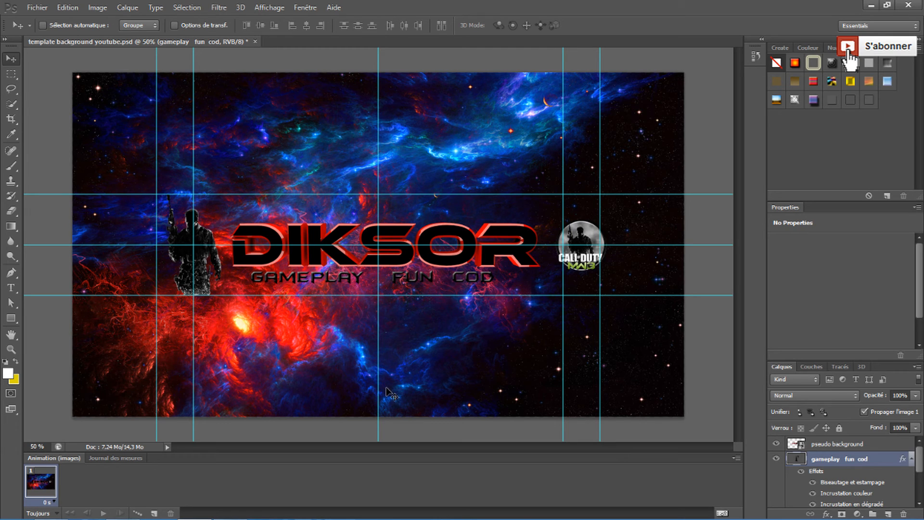
Step: Open the Save for Web and Devices settings for the finished background
{"action": "left_click", "coordinate": [32, 6]}
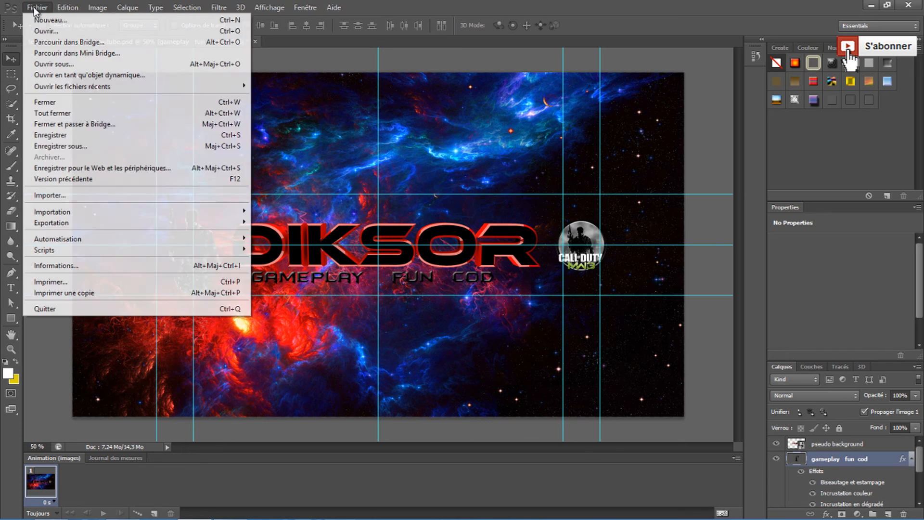
{"action": "left_click", "coordinate": [115, 169]}
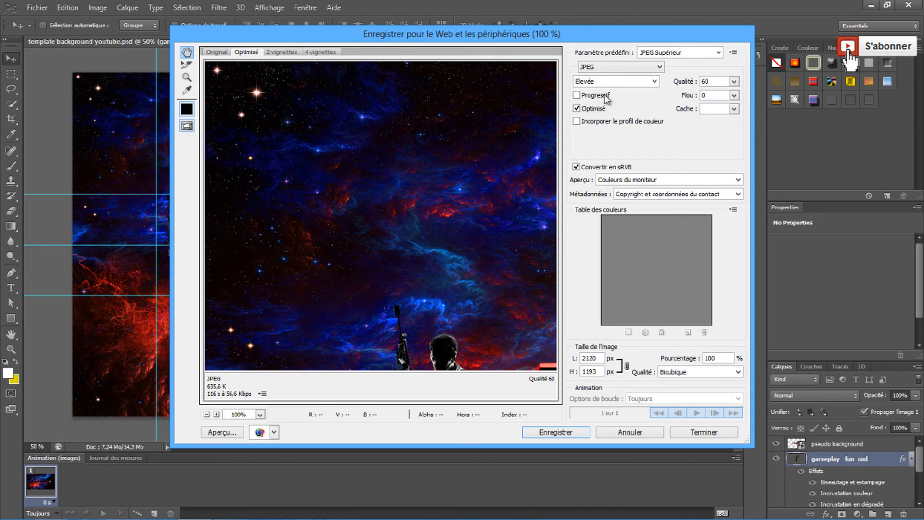
Step: Try PNG-24 as the export format and return to JPEG
{"action": "left_click", "coordinate": [635, 67]}
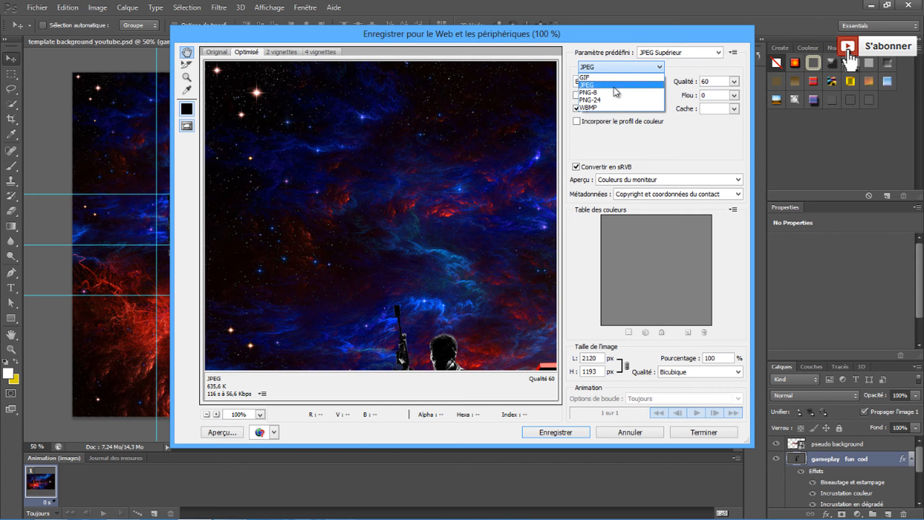
{"action": "left_click", "coordinate": [590, 101]}
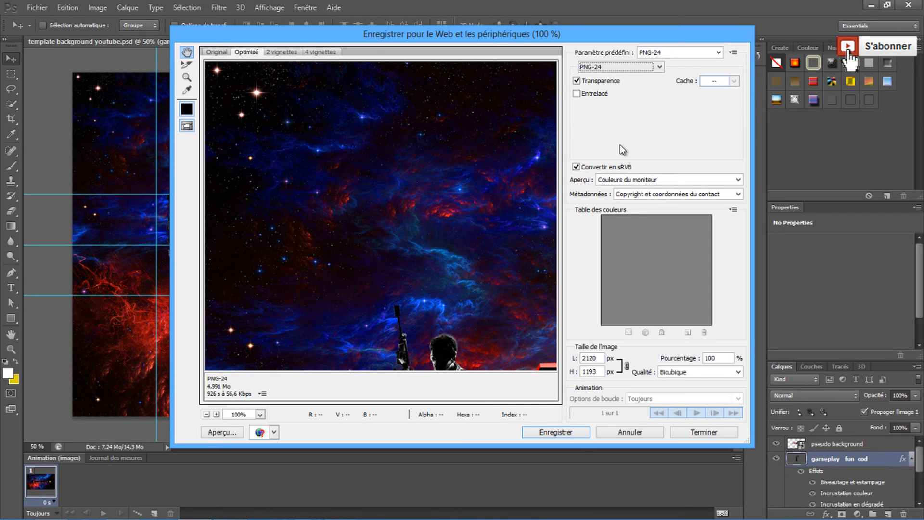
{"action": "left_click", "coordinate": [646, 67]}
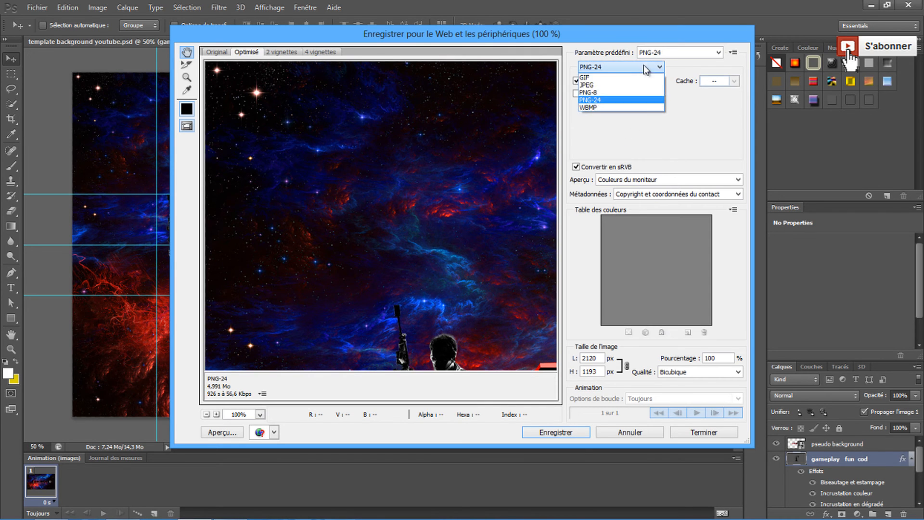
{"action": "left_click", "coordinate": [597, 86]}
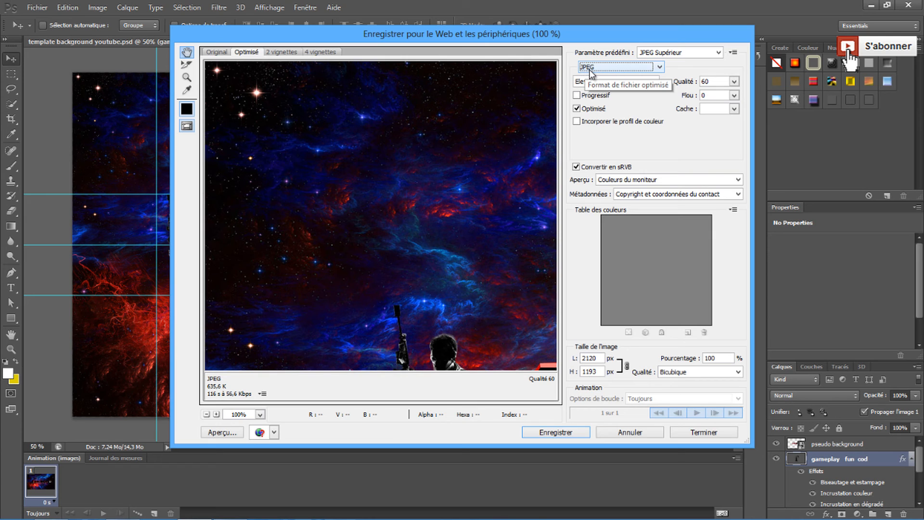
{"action": "left_click", "coordinate": [610, 68]}
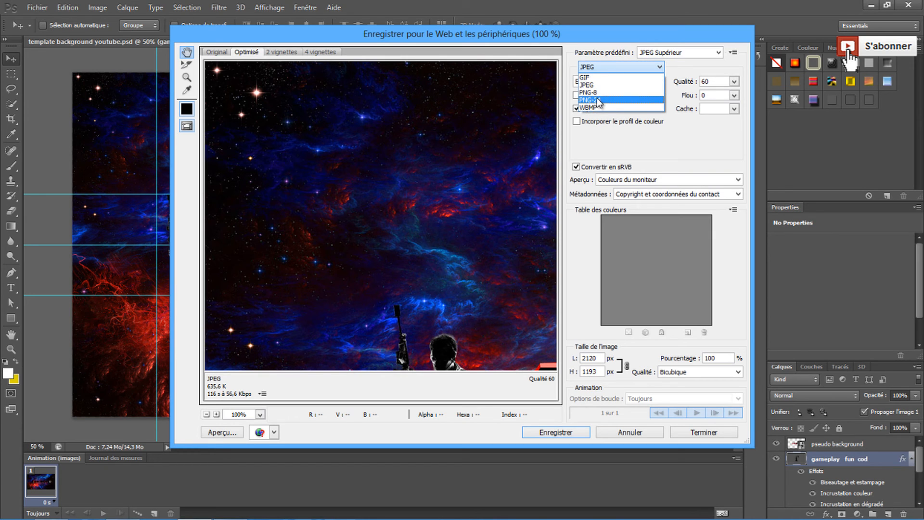
{"action": "left_click", "coordinate": [602, 85]}
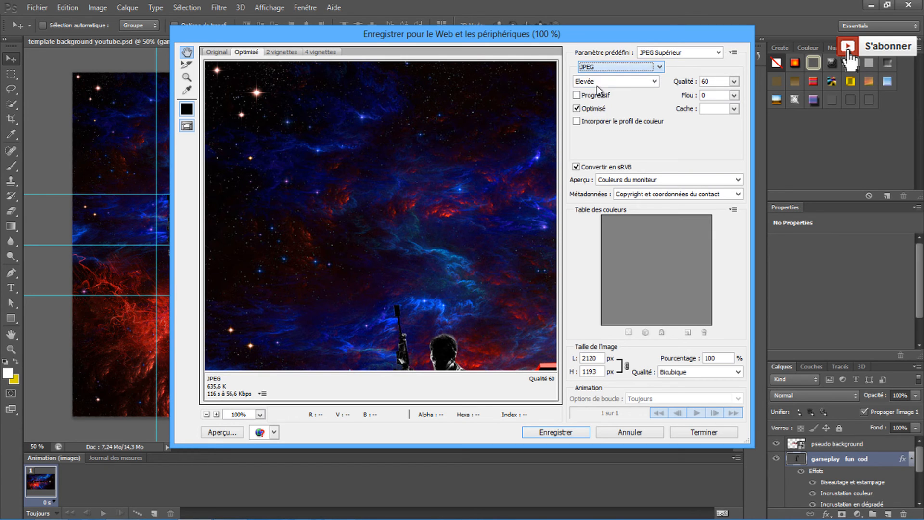
Step: Save the optimised JPEG copy to the desktop as "background yo"
{"action": "left_click", "coordinate": [557, 431]}
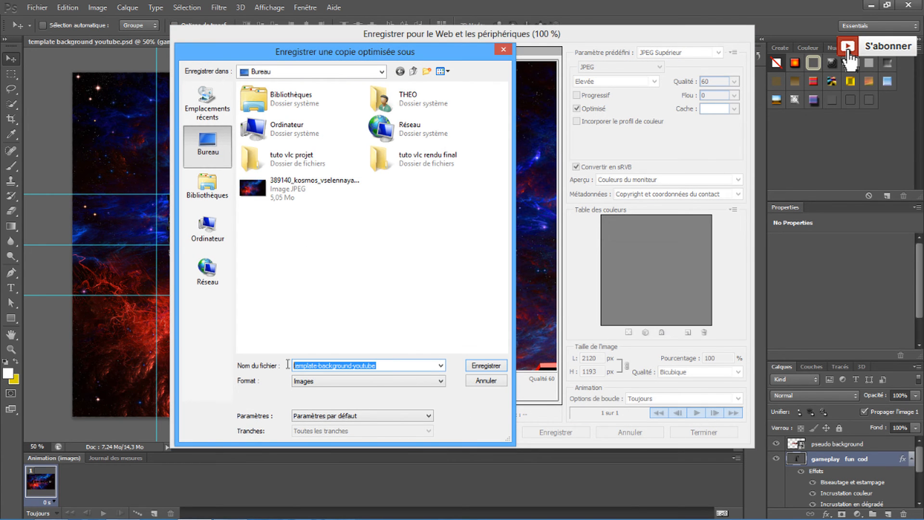
{"action": "type", "text": "background yo"}
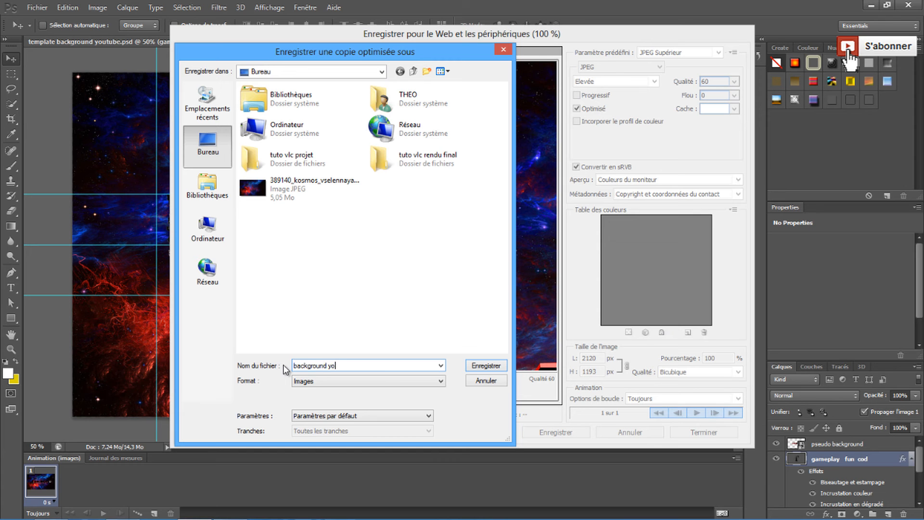
{"action": "left_click", "coordinate": [474, 365]}
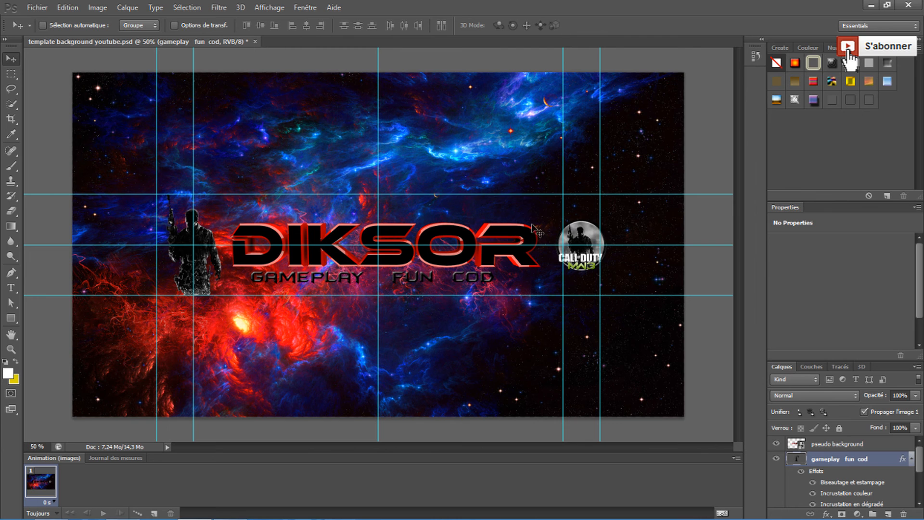
Step: Quit Photoshop without saving the template's changes and maximise the Opera browser window
{"action": "left_click", "coordinate": [909, 5]}
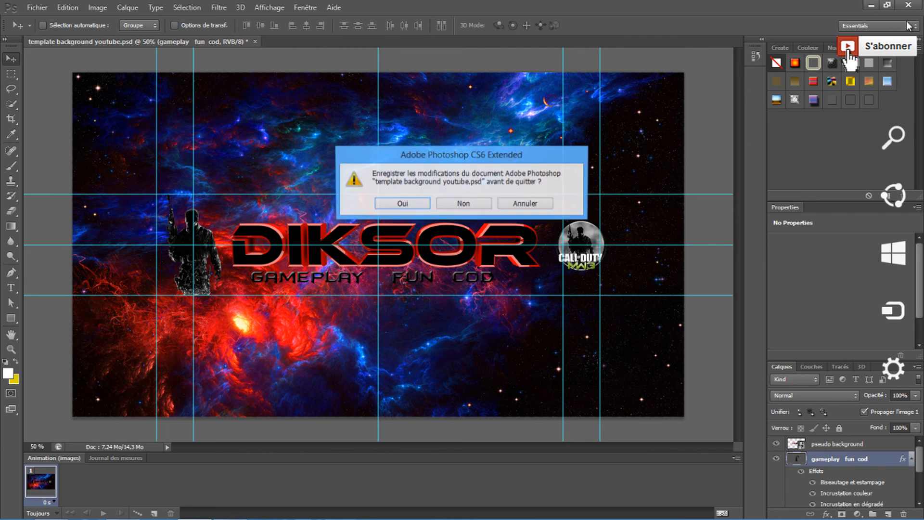
{"action": "left_click", "coordinate": [465, 202]}
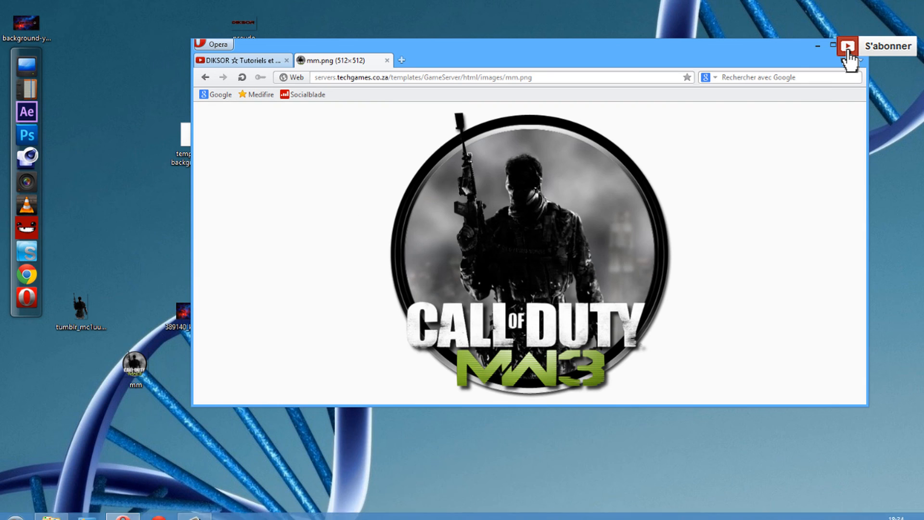
{"action": "left_click", "coordinate": [833, 47]}
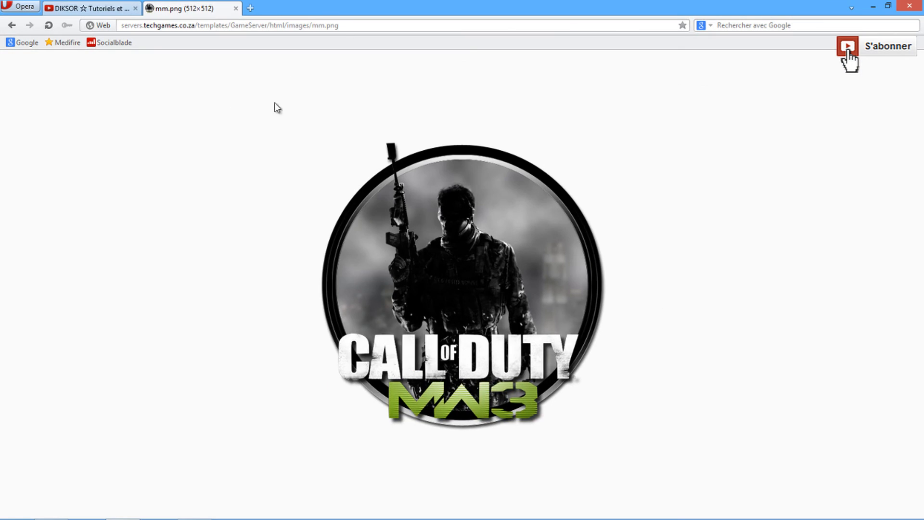
Step: Start changing the channel illustration on the YouTube channel page by choosing to import a photo from the computer
{"action": "left_click", "coordinate": [87, 8]}
{"action": "left_click", "coordinate": [733, 113]}
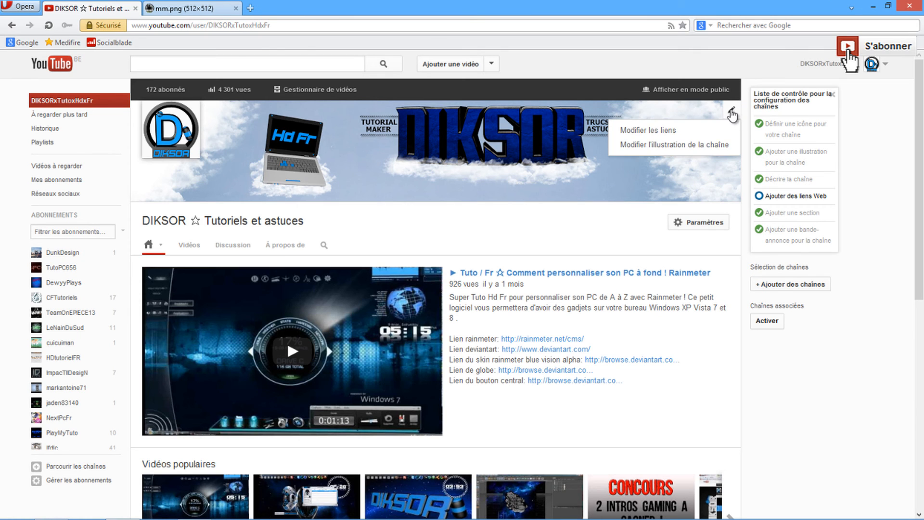
{"action": "left_click", "coordinate": [626, 147]}
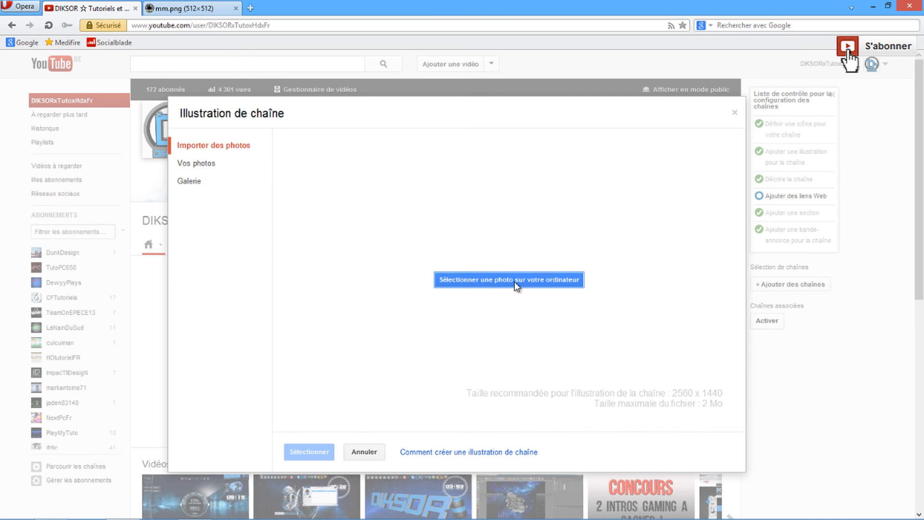
{"action": "left_click", "coordinate": [513, 280]}
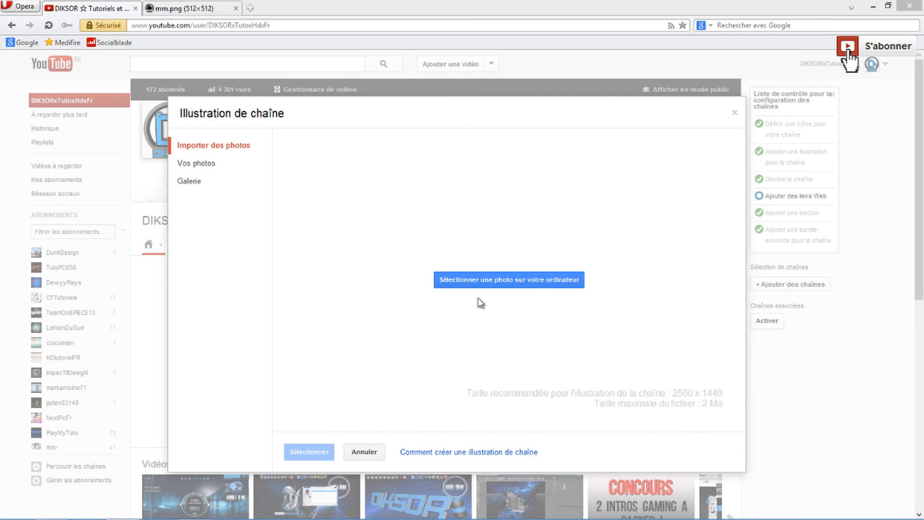
Step: Upload the background-youtube JPEG from the desktop and apply it as the channel illustration
{"action": "left_click", "coordinate": [53, 81]}
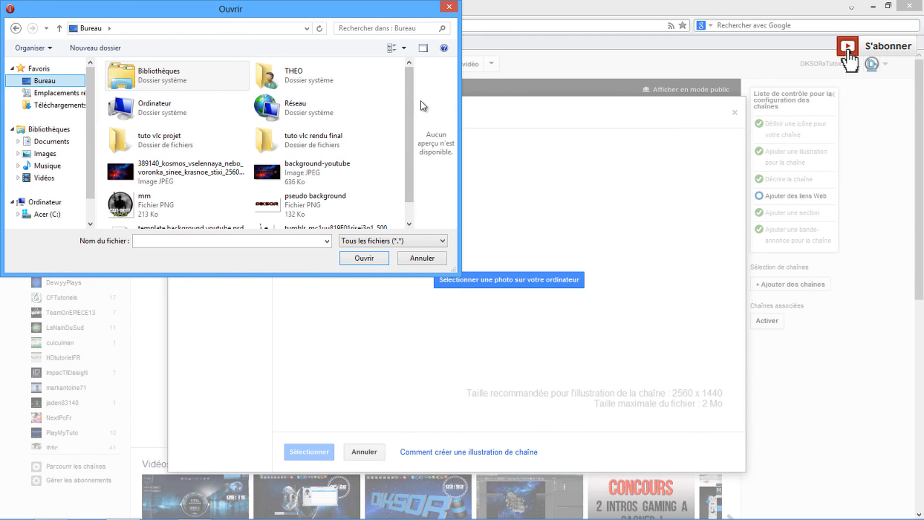
{"action": "scroll", "coordinate": [289, 166], "scroll_direction": "down", "scroll_amount": 1}
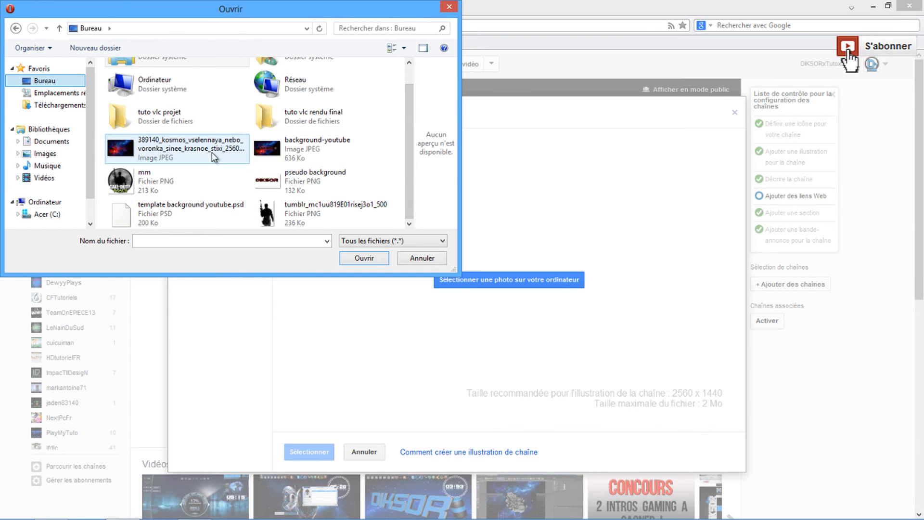
{"action": "left_click", "coordinate": [300, 158]}
{"action": "left_click", "coordinate": [364, 259]}
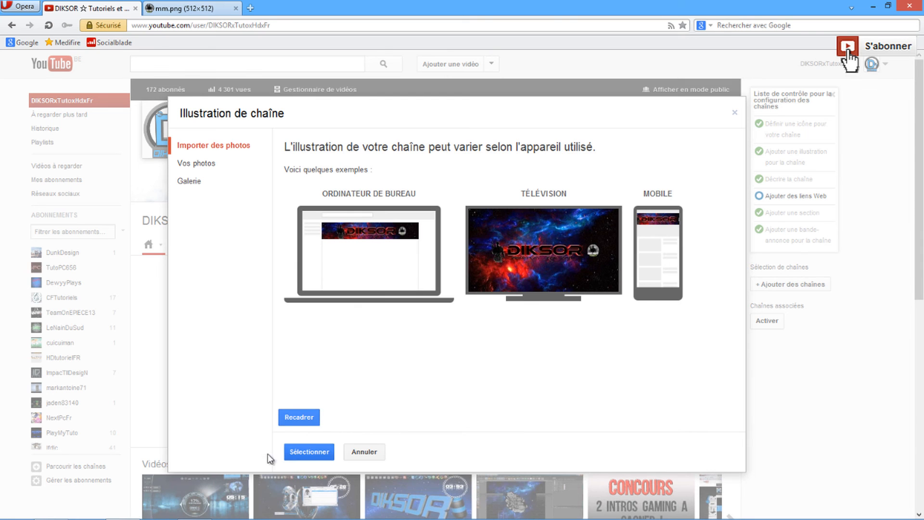
{"action": "left_click", "coordinate": [298, 453]}
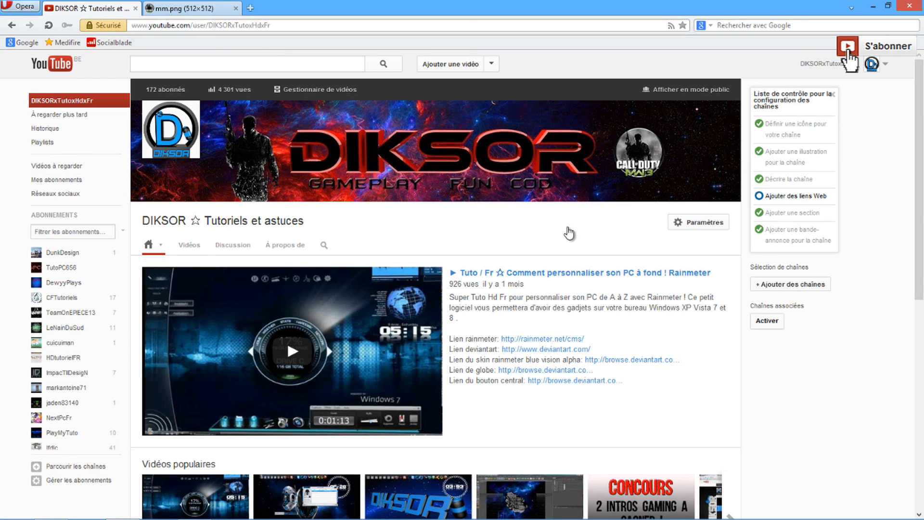
Step: Close the browser page showing the mm.png image
{"action": "left_click", "coordinate": [180, 15]}
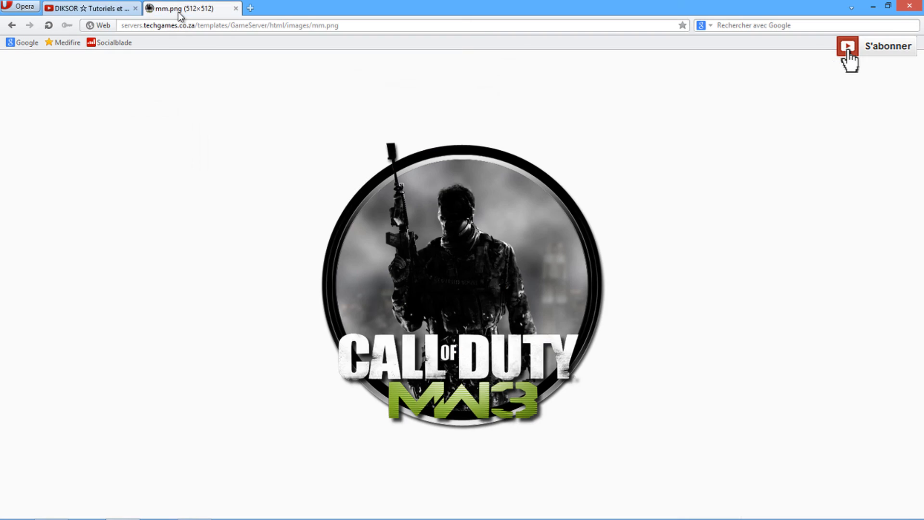
{"action": "left_click", "coordinate": [236, 8]}
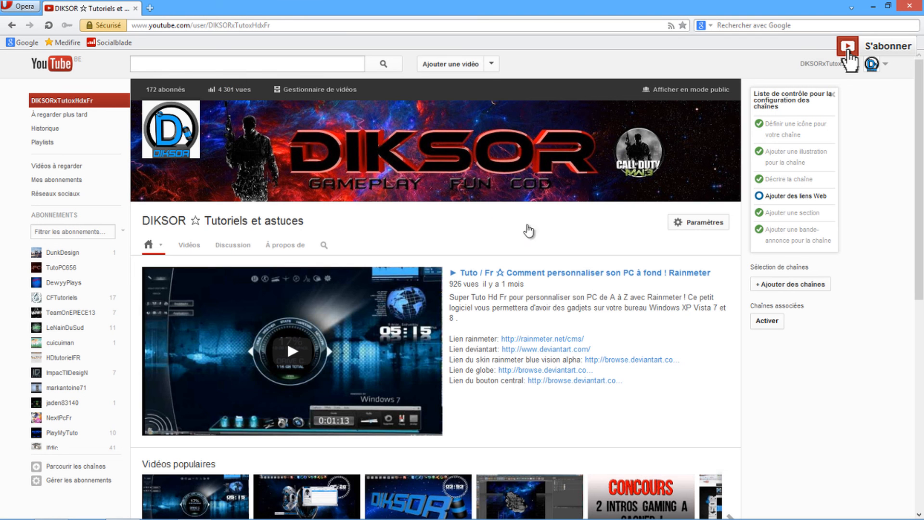